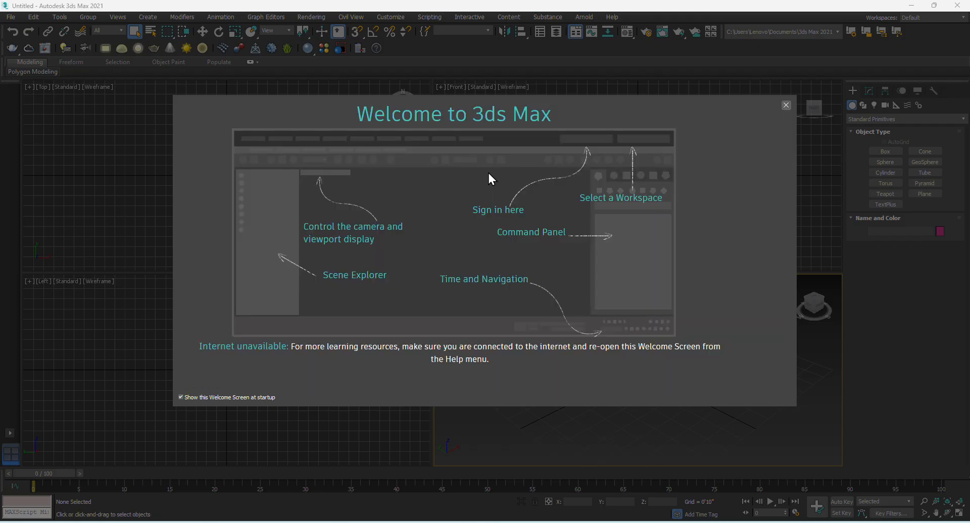
Close the welcome screen and make the Front, Top, Left and Perspective viewports active in turn.
{"action": "left_click", "coordinate": [785, 105]}
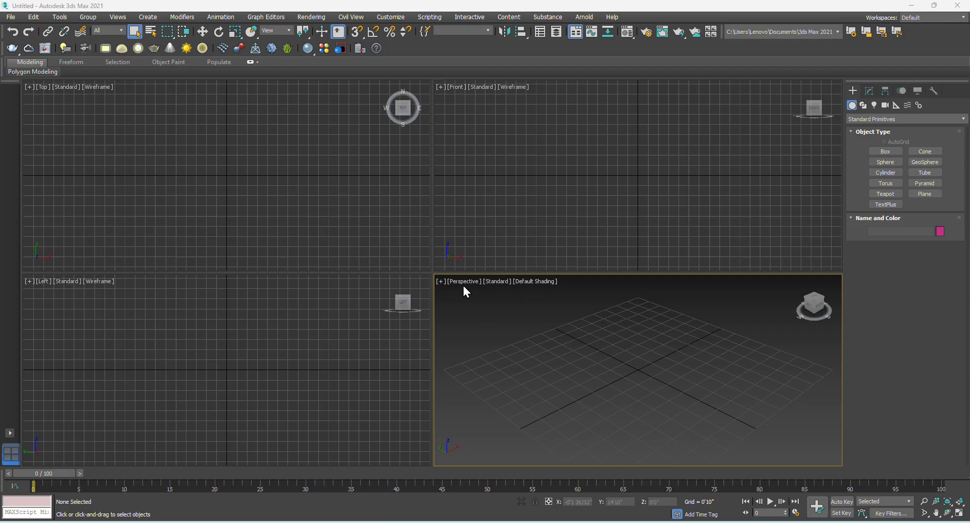
{"action": "left_click", "coordinate": [508, 175]}
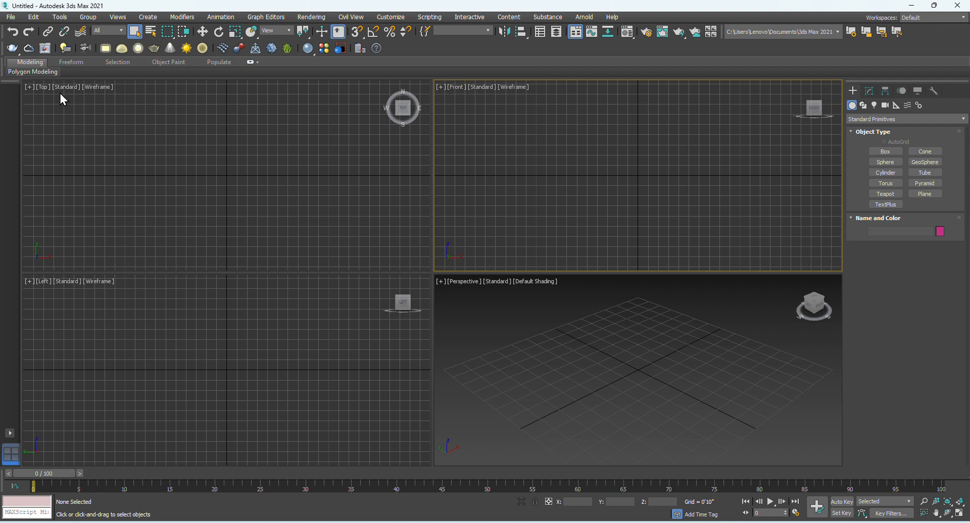
{"action": "left_click", "coordinate": [44, 88]}
{"action": "left_click", "coordinate": [238, 120]}
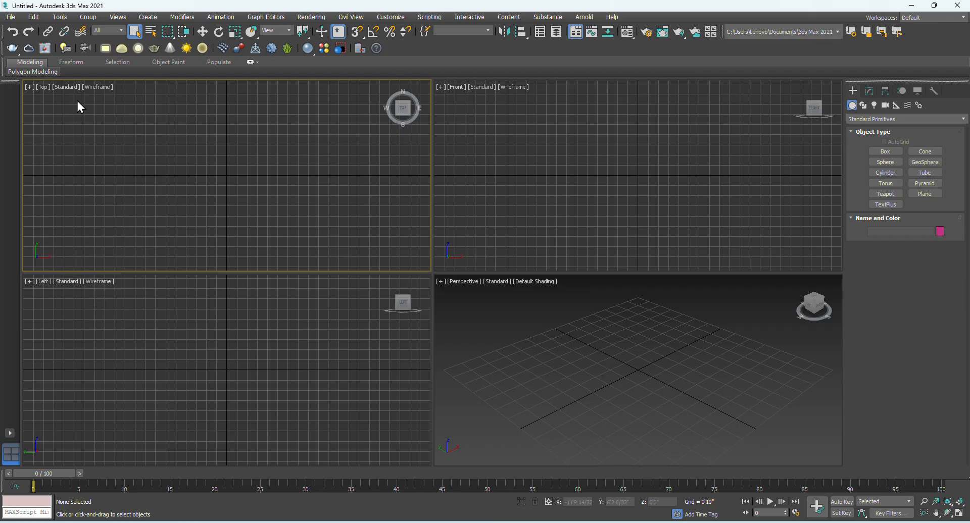
{"action": "left_click", "coordinate": [49, 286]}
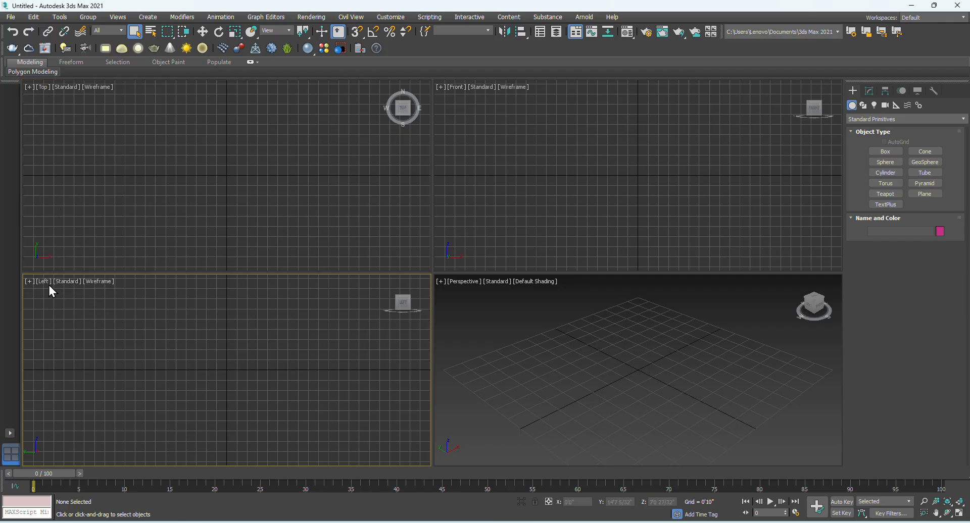
{"action": "left_click", "coordinate": [505, 323]}
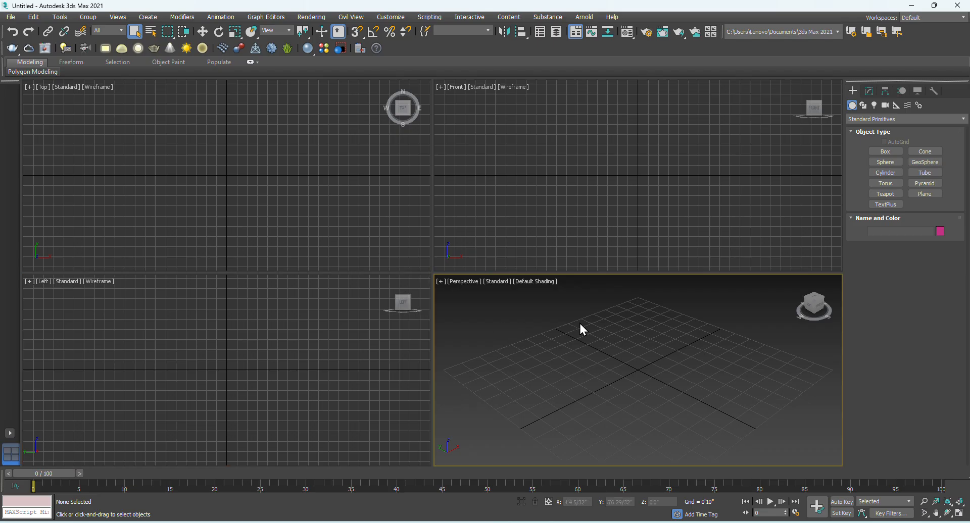
{"action": "left_click", "coordinate": [576, 198]}
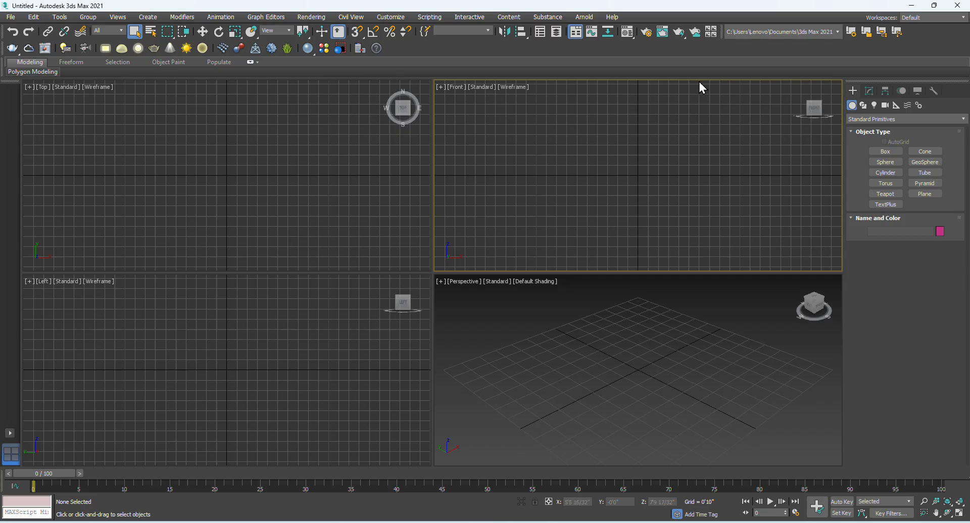
{"action": "left_click", "coordinate": [505, 337]}
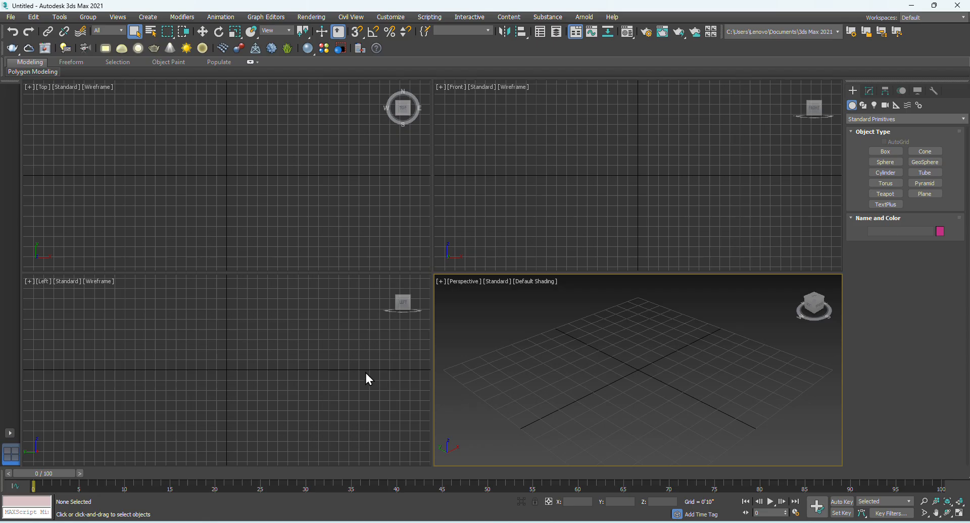
{"action": "left_click", "coordinate": [365, 353]}
{"action": "left_click", "coordinate": [354, 194]}
{"action": "left_click", "coordinate": [575, 166]}
{"action": "left_click", "coordinate": [592, 327]}
{"action": "left_click", "coordinate": [375, 329]}
{"action": "left_click", "coordinate": [354, 170]}
{"action": "left_click", "coordinate": [543, 162]}
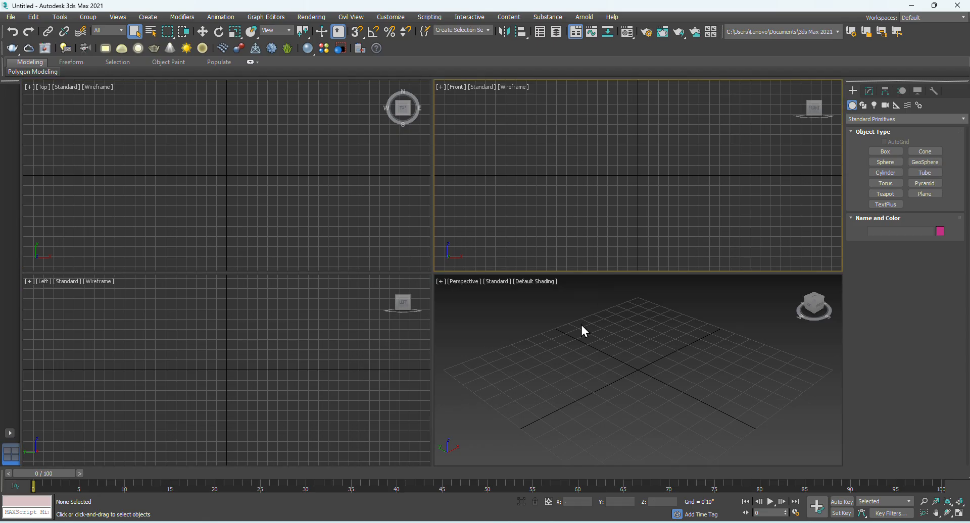
{"action": "left_click", "coordinate": [580, 326]}
{"action": "left_click", "coordinate": [319, 336]}
{"action": "left_click", "coordinate": [404, 252]}
{"action": "left_click", "coordinate": [450, 227]}
Maximize the Perspective viewport and return to the four-viewport display.
{"action": "left_click", "coordinate": [581, 368]}
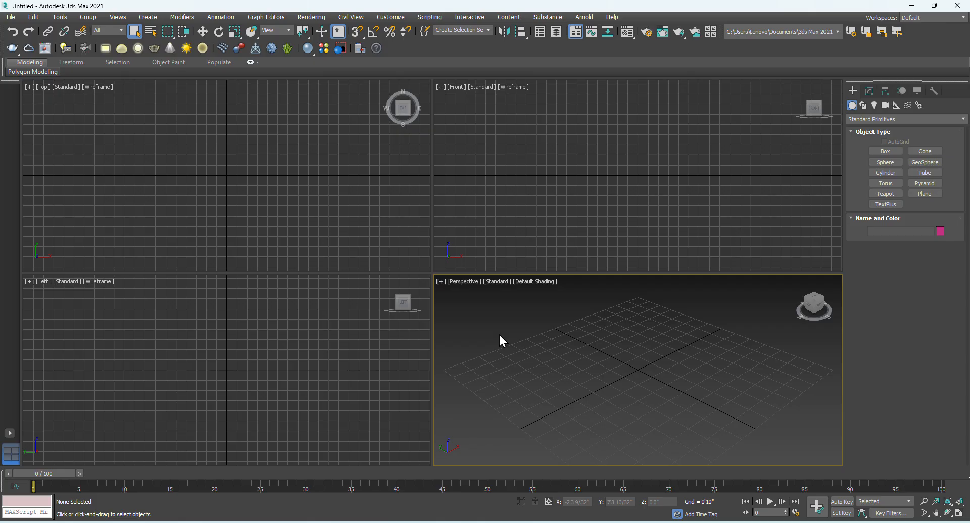
{"action": "key", "text": "alt+w"}
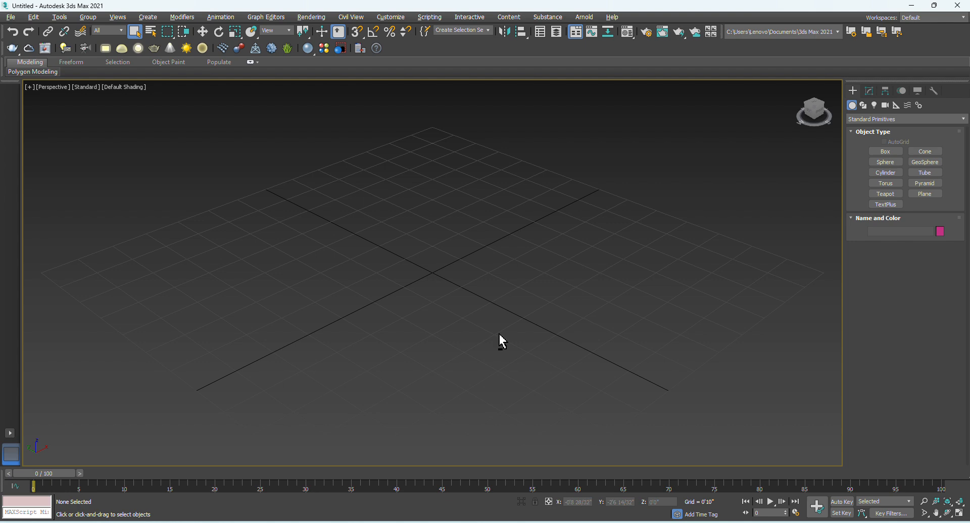
{"action": "left_click", "coordinate": [959, 513]}
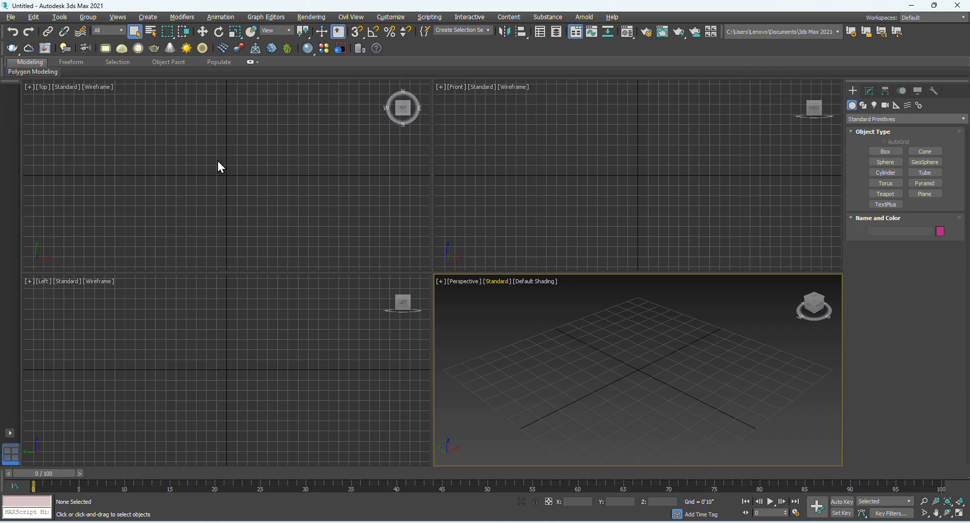
{"action": "left_click", "coordinate": [215, 144]}
{"action": "left_click", "coordinate": [396, 353]}
{"action": "left_click", "coordinate": [470, 303]}
{"action": "left_click", "coordinate": [570, 216]}
{"action": "left_click", "coordinate": [328, 223]}
{"action": "left_click", "coordinate": [277, 329]}
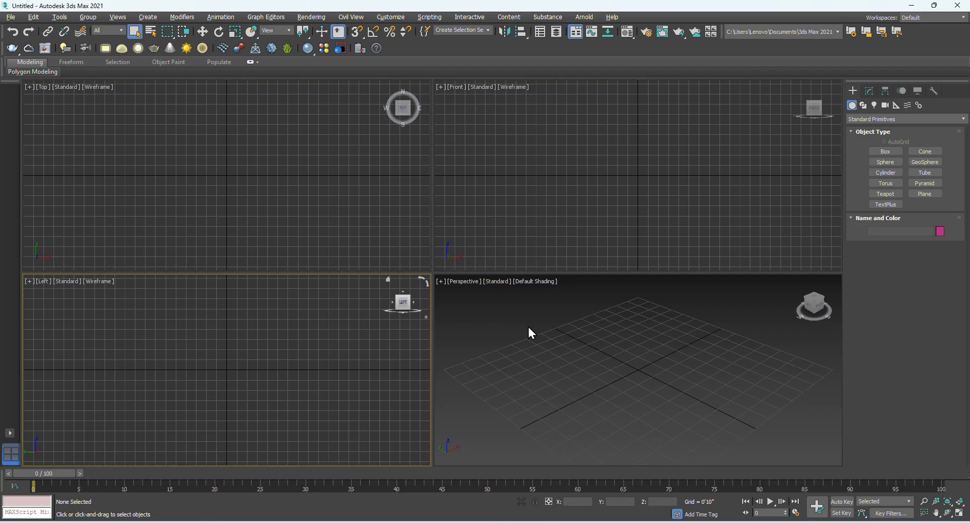
{"action": "left_click", "coordinate": [525, 329]}
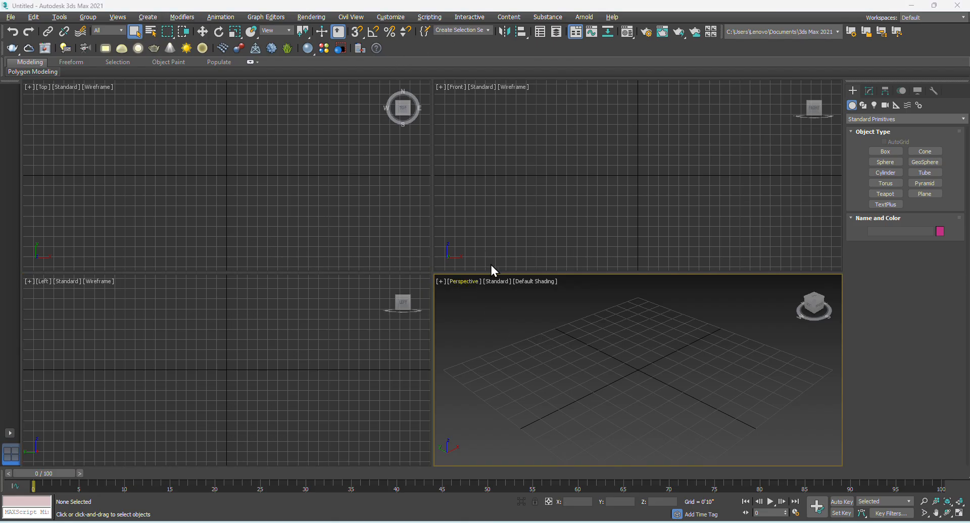
{"action": "left_click", "coordinate": [313, 324]}
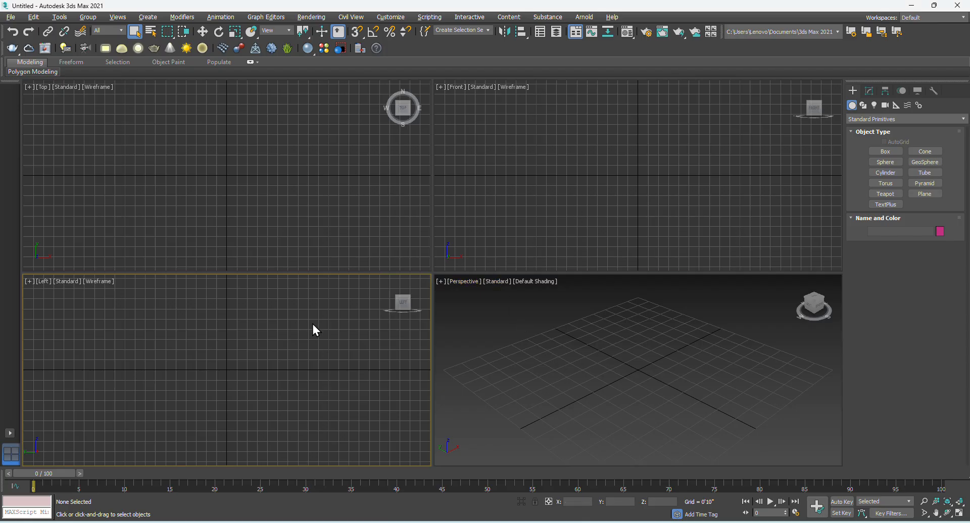
{"action": "left_click", "coordinate": [535, 339]}
{"action": "left_click", "coordinate": [545, 217]}
{"action": "left_click", "coordinate": [364, 219]}
{"action": "left_click", "coordinate": [348, 338]}
{"action": "left_click", "coordinate": [545, 363]}
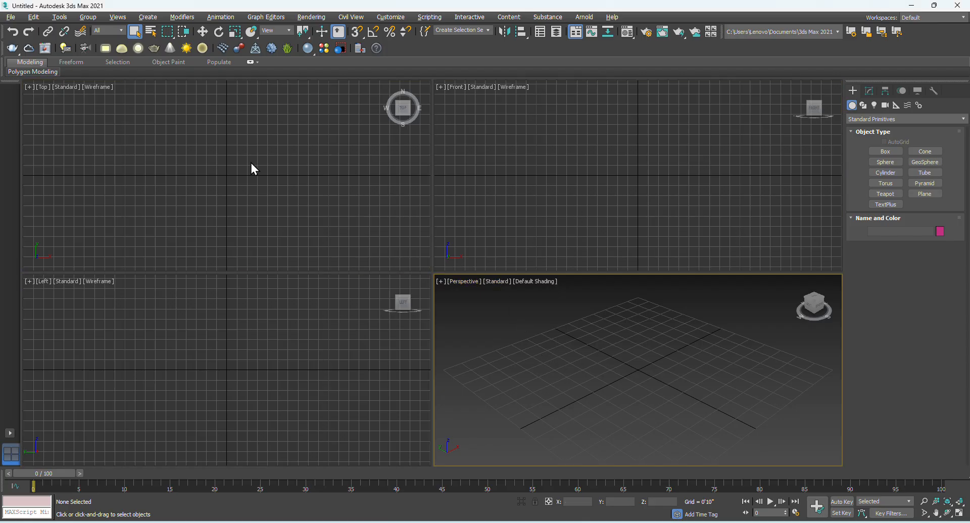
Change the viewport layout to Top, Front and Left stacked in a narrow column beside one large Perspective viewport.
{"action": "left_click", "coordinate": [117, 17]}
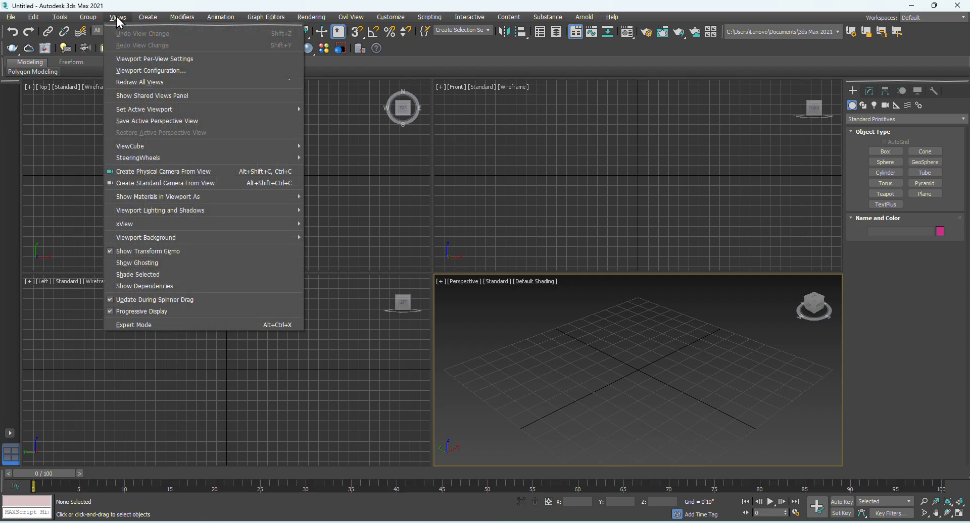
{"action": "left_click", "coordinate": [156, 71]}
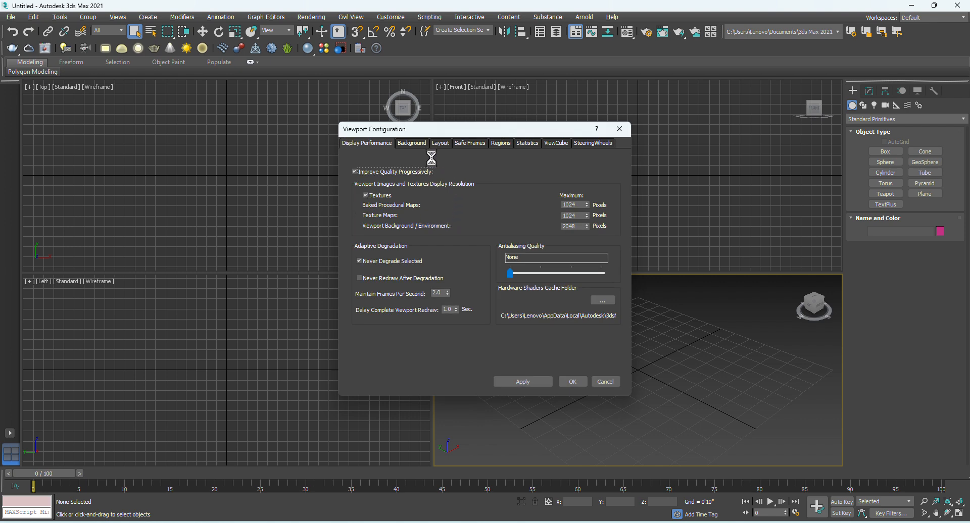
{"action": "left_click", "coordinate": [442, 144]}
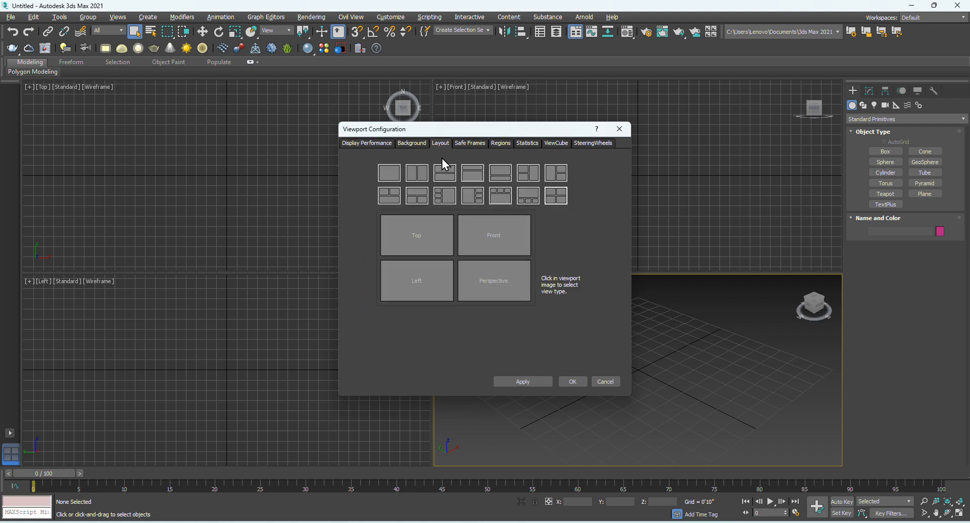
{"action": "left_click", "coordinate": [421, 238]}
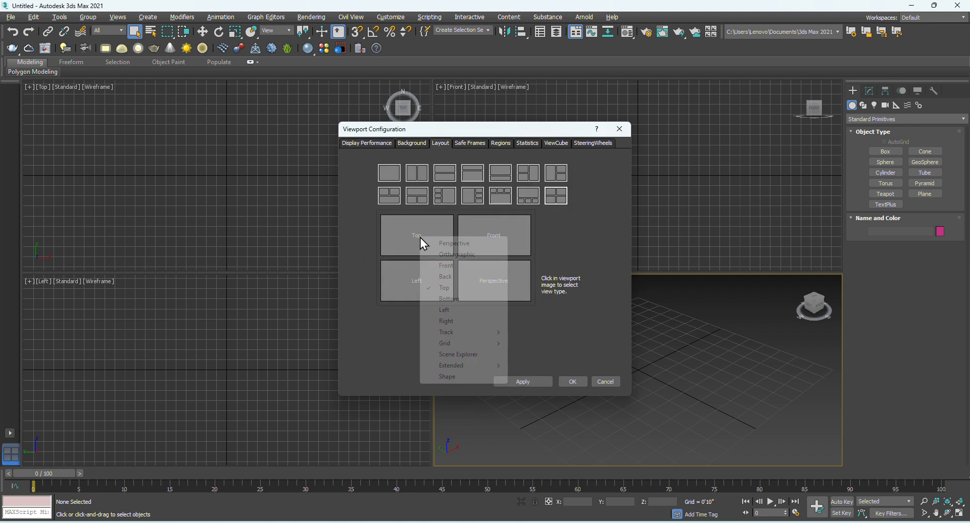
{"action": "left_click", "coordinate": [406, 281]}
{"action": "left_click", "coordinate": [487, 239]}
{"action": "left_click", "coordinate": [469, 281]}
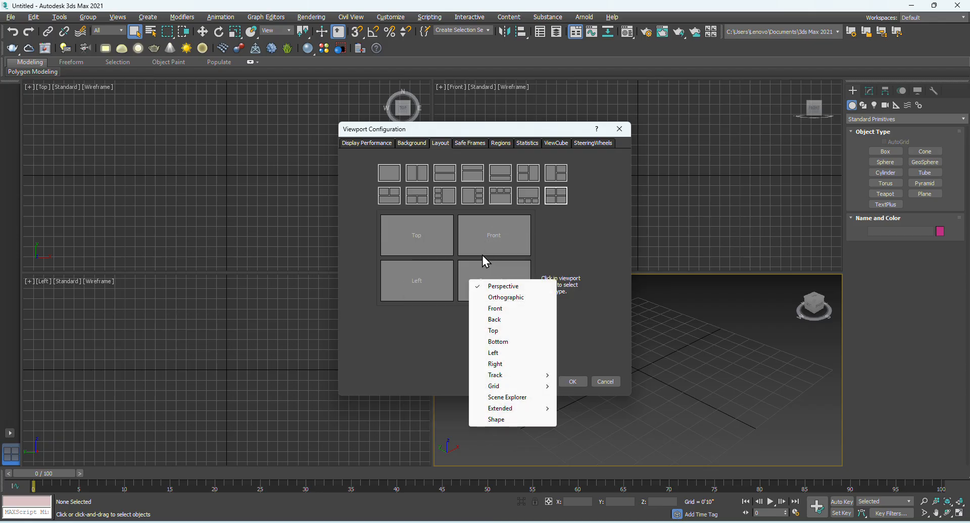
{"action": "left_click", "coordinate": [443, 198]}
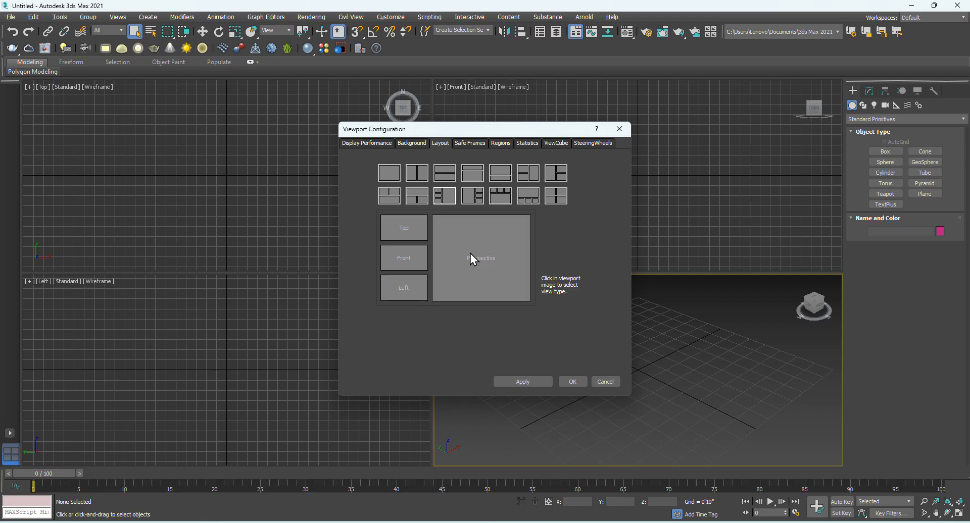
{"action": "left_click", "coordinate": [517, 382]}
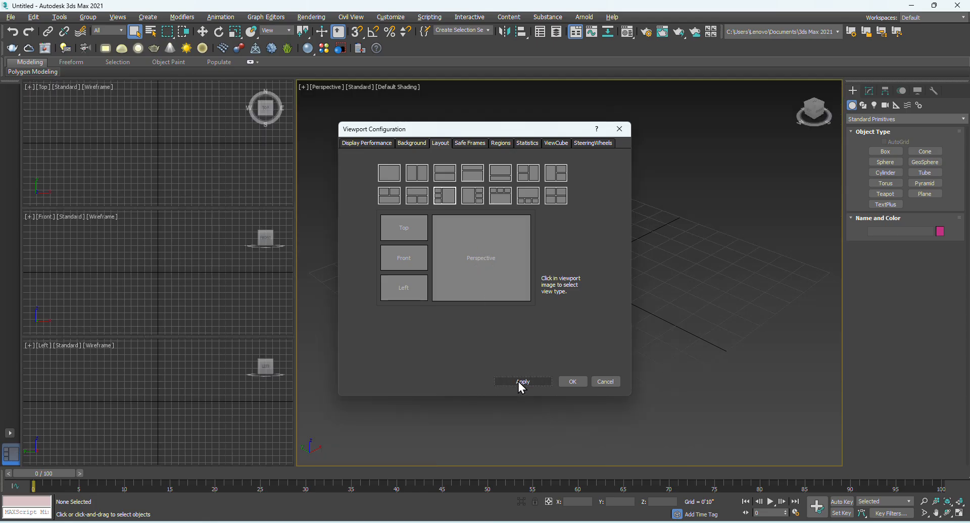
{"action": "left_click", "coordinate": [573, 382]}
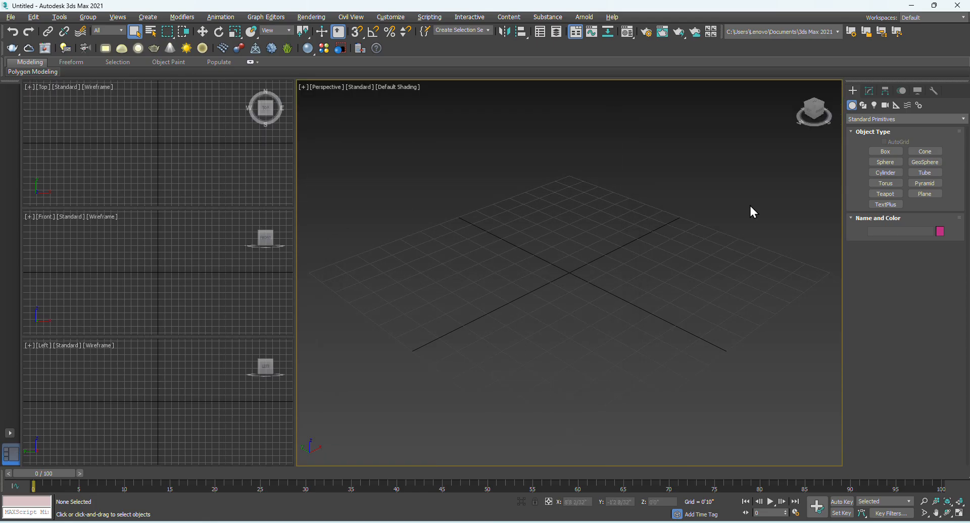
Create a box about 2'2" long, 2'9" wide and 3'11" high near the grid centre in the Perspective viewport, and leave it deselected.
{"action": "left_click", "coordinate": [886, 152]}
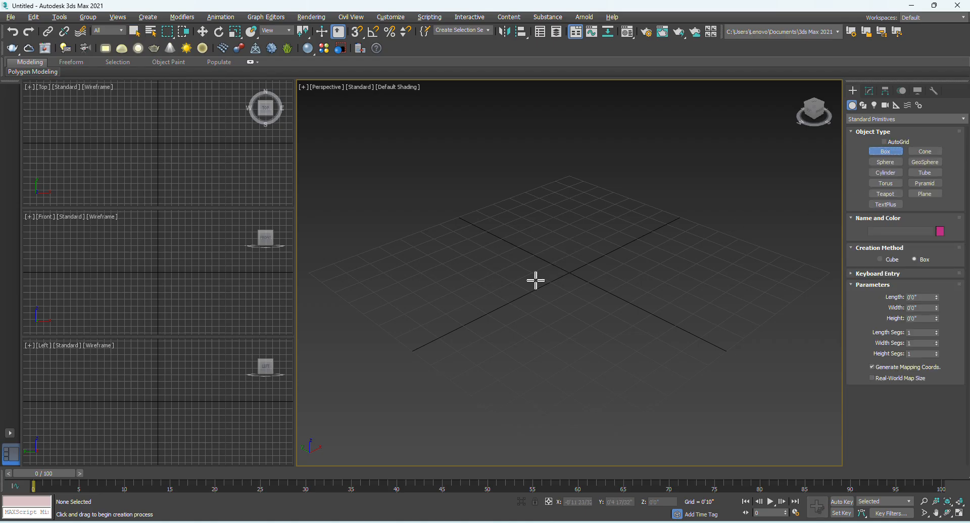
{"action": "left_click_drag", "start_coordinate": [527, 277], "coordinate": [635, 273]}
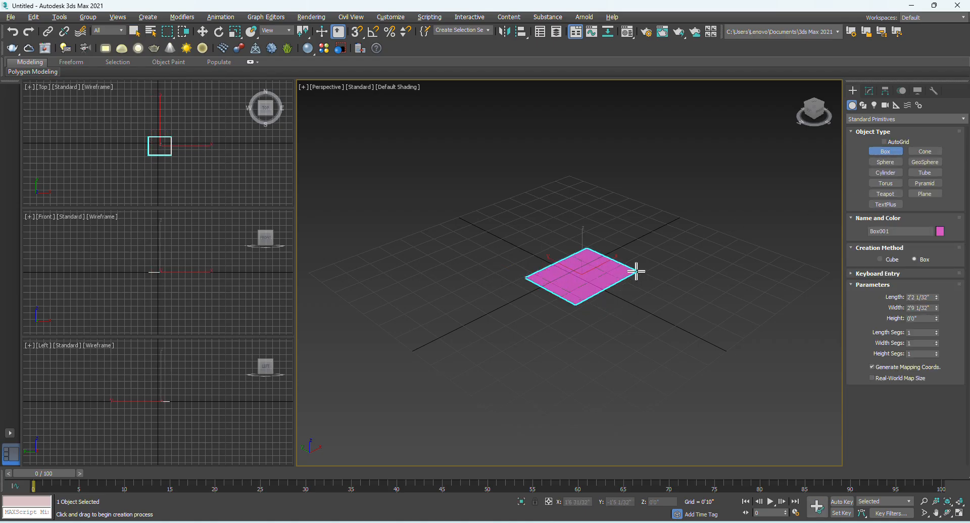
{"action": "left_click", "coordinate": [614, 139]}
{"action": "left_click", "coordinate": [119, 144]}
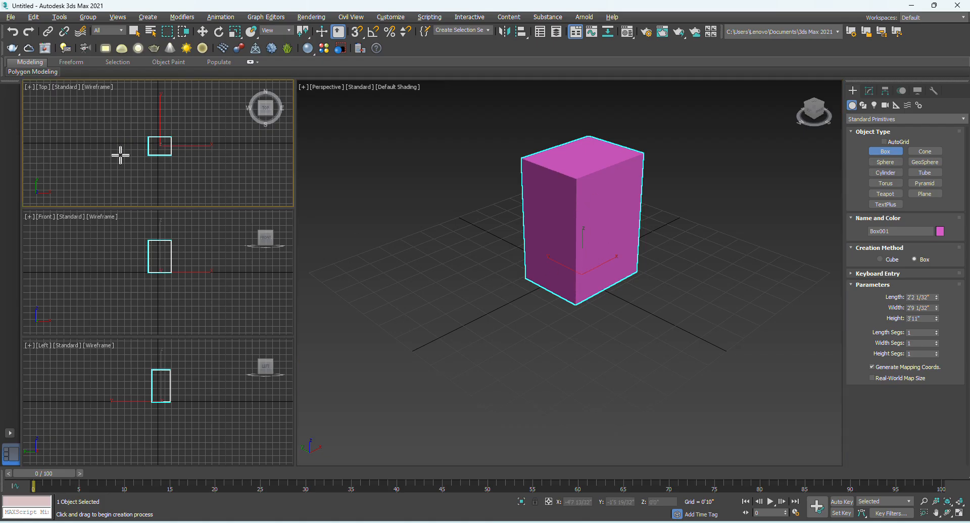
{"action": "left_click", "coordinate": [131, 274]}
{"action": "left_click", "coordinate": [117, 379]}
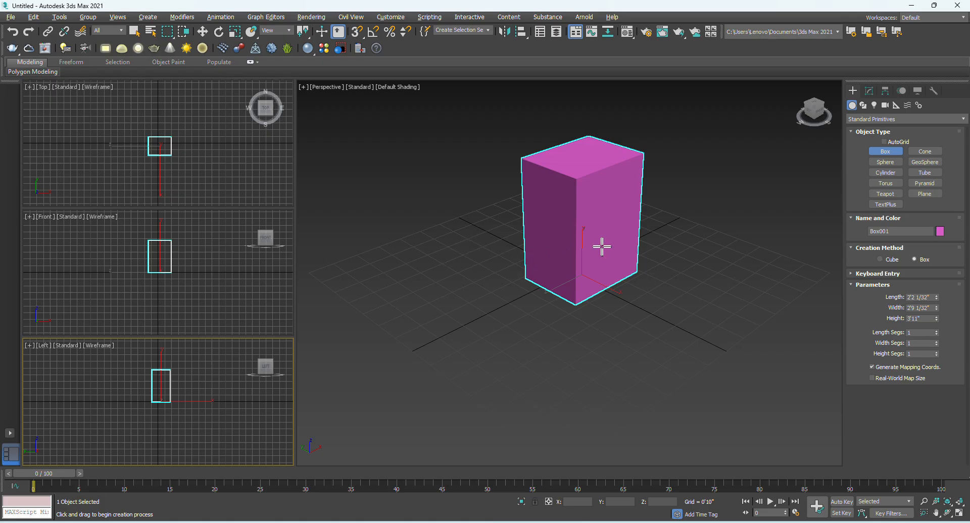
{"action": "middle_click_drag", "start_coordinate": [623, 258], "coordinate": [576, 300]}
{"action": "right_click", "coordinate": [596, 288]}
{"action": "left_click", "coordinate": [608, 281]}
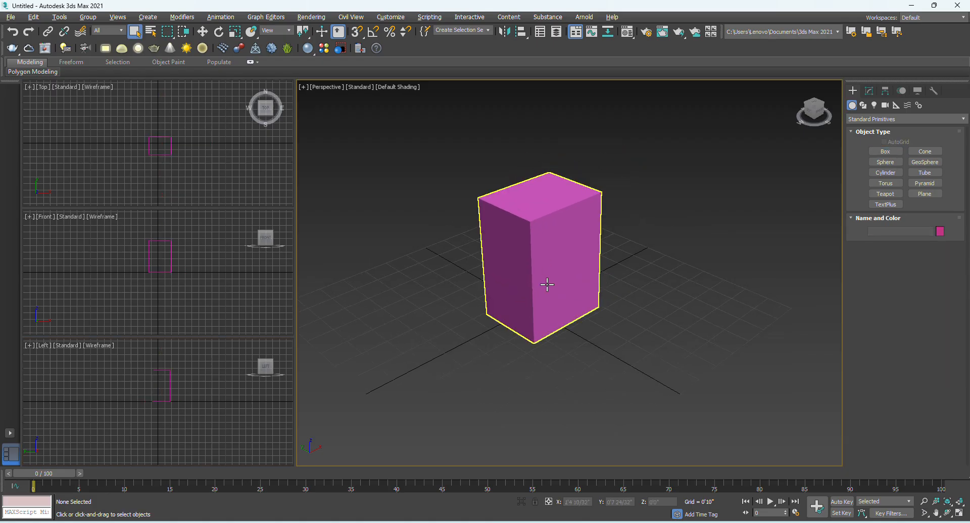
Set the viewport layout back to four equal viewports showing Top, Front, Left and Perspective.
{"action": "left_click", "coordinate": [119, 19]}
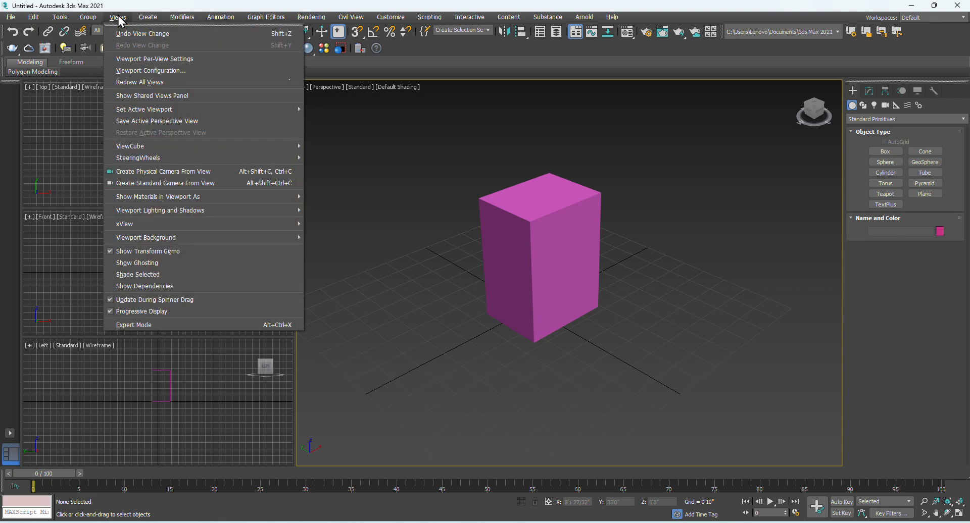
{"action": "left_click", "coordinate": [138, 70]}
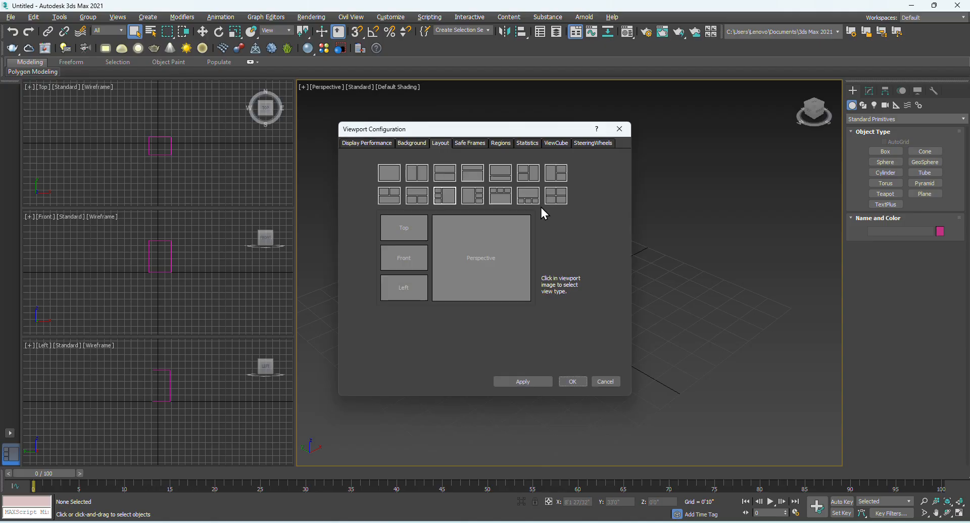
{"action": "left_click", "coordinate": [555, 198]}
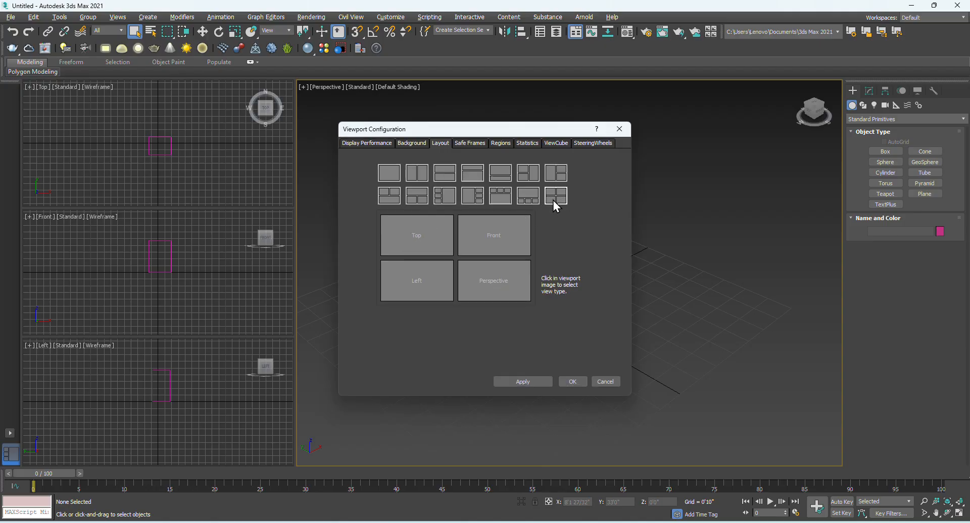
{"action": "left_click", "coordinate": [523, 383]}
{"action": "left_click", "coordinate": [575, 382]}
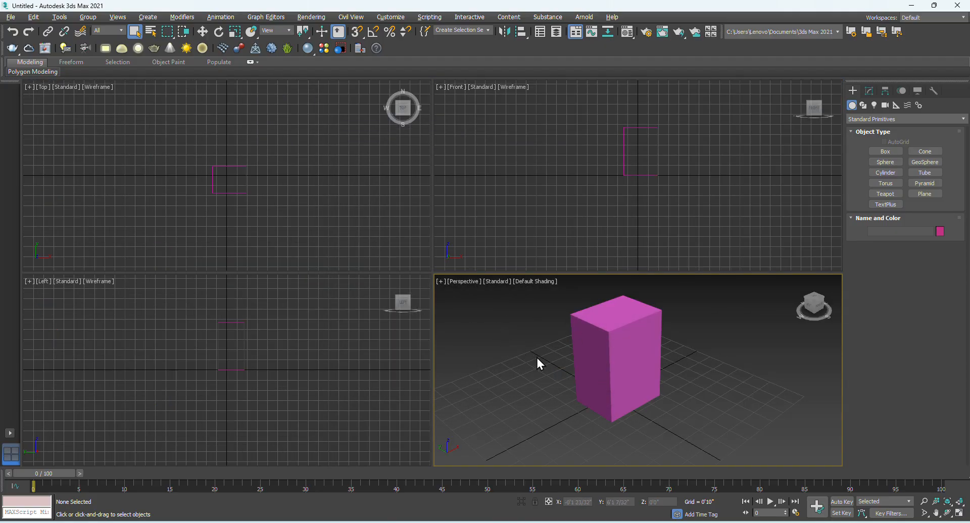
Switch the Perspective viewport to the Front view and from there to the Top view.
{"action": "middle_click_drag", "start_coordinate": [539, 354], "coordinate": [555, 335]}
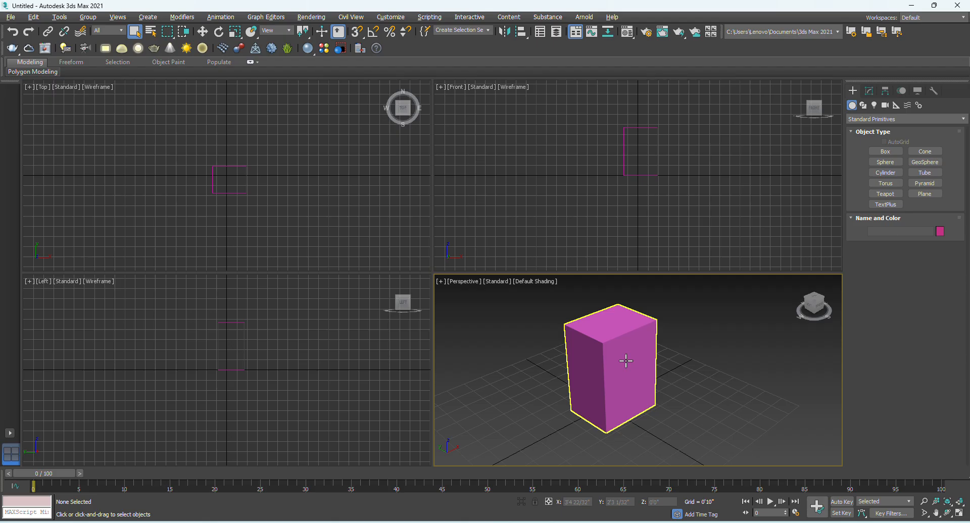
{"action": "key", "text": "f"}
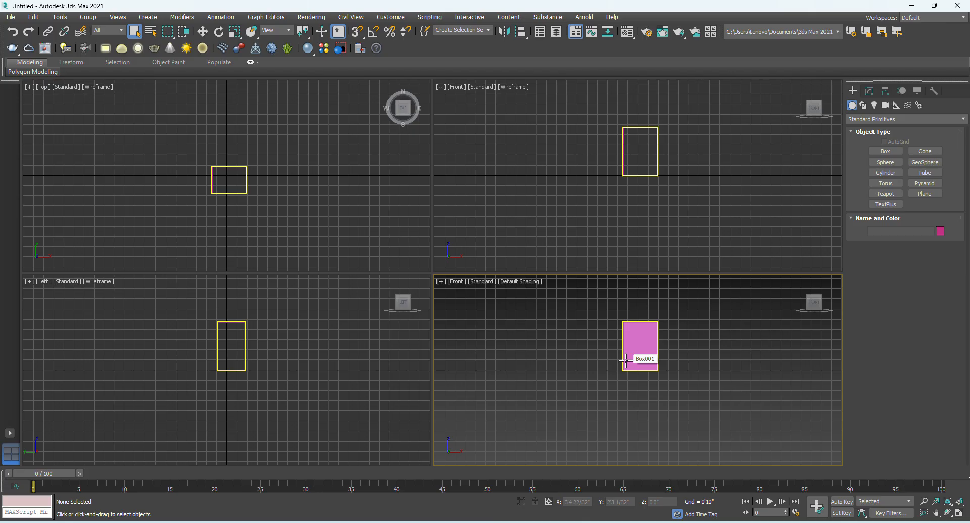
{"action": "key", "text": "t"}
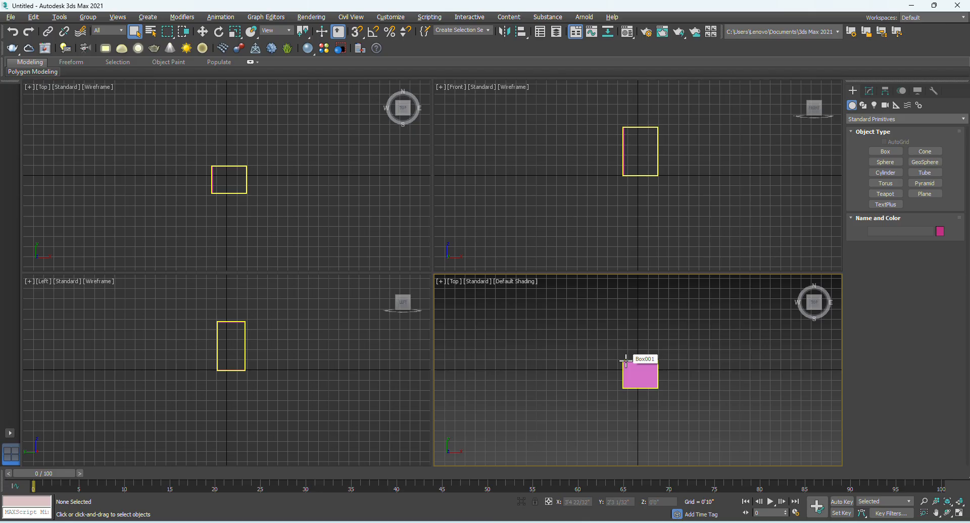
Switch the shaded viewport to the Left, Front and Top views in turn.
{"action": "key", "text": "l"}
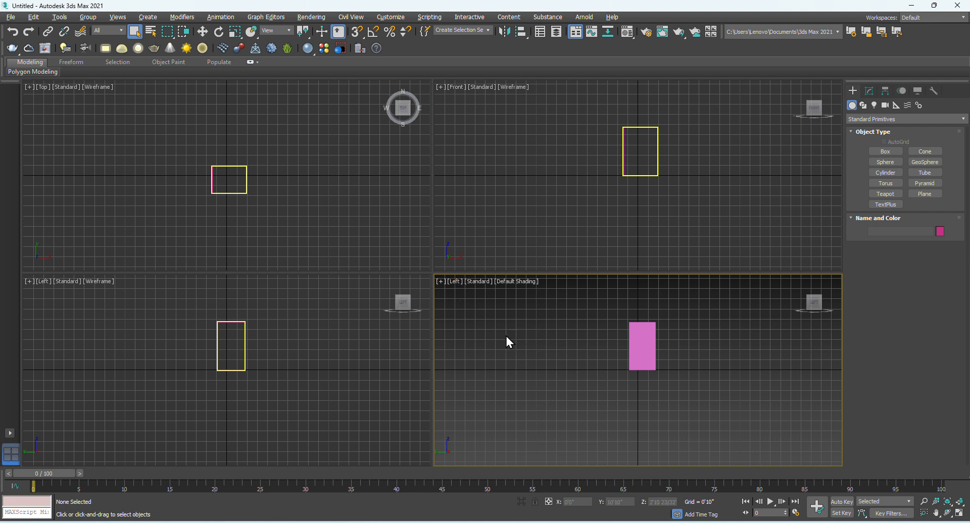
{"action": "key", "text": "f"}
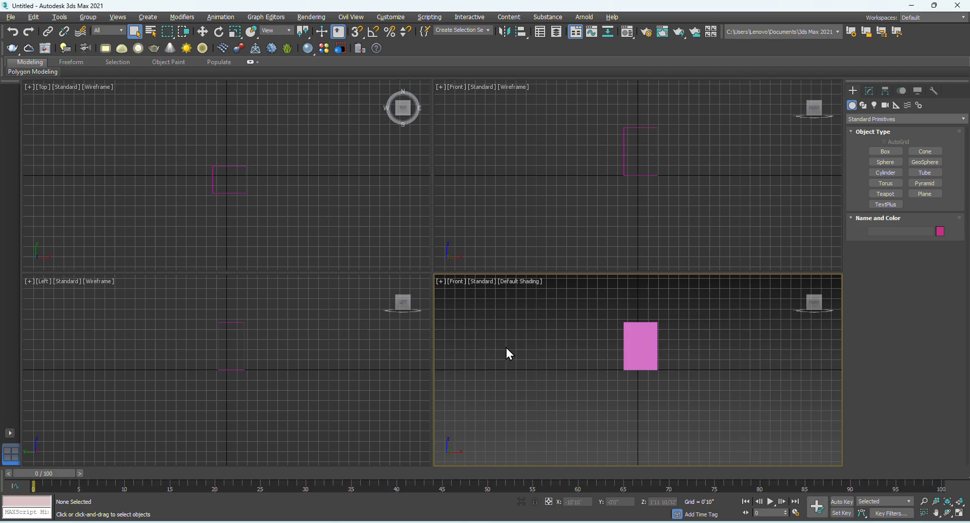
{"action": "key", "text": "t"}
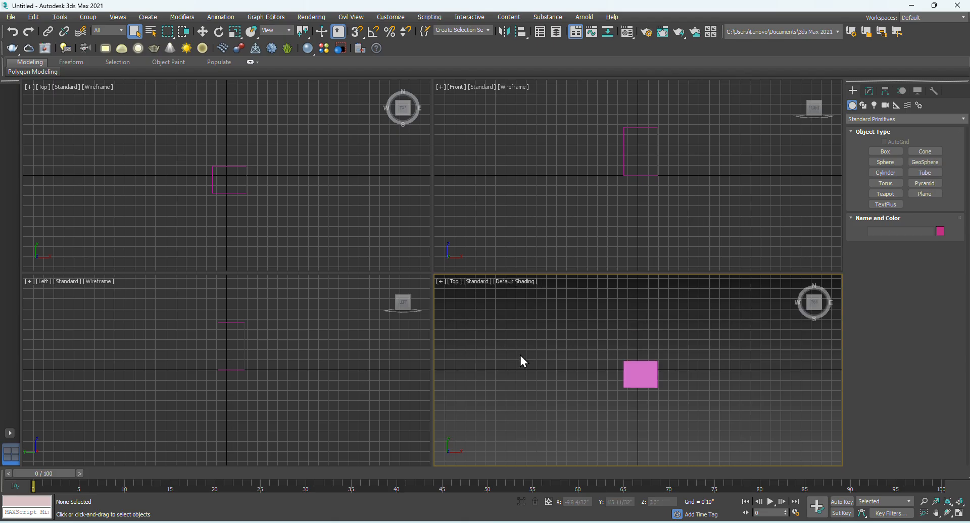
Return the shaded viewport to the Perspective view and reset it to its home orientation.
{"action": "key", "text": "p"}
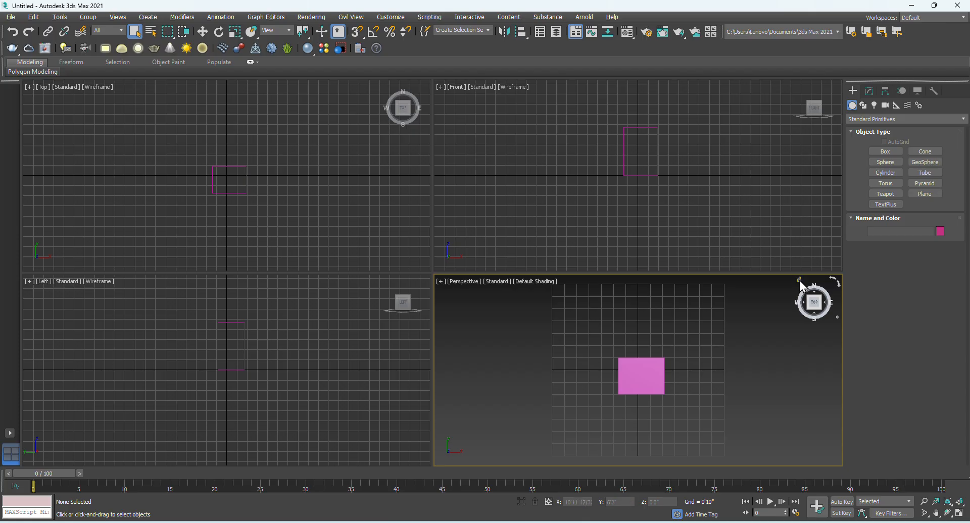
{"action": "left_click", "coordinate": [799, 280]}
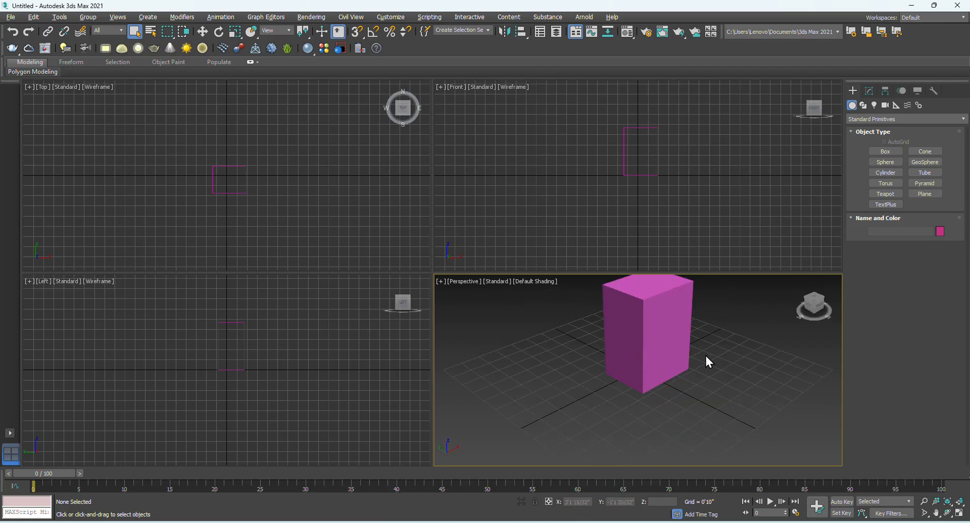
{"action": "middle_click_drag", "start_coordinate": [704, 354], "coordinate": [661, 384]}
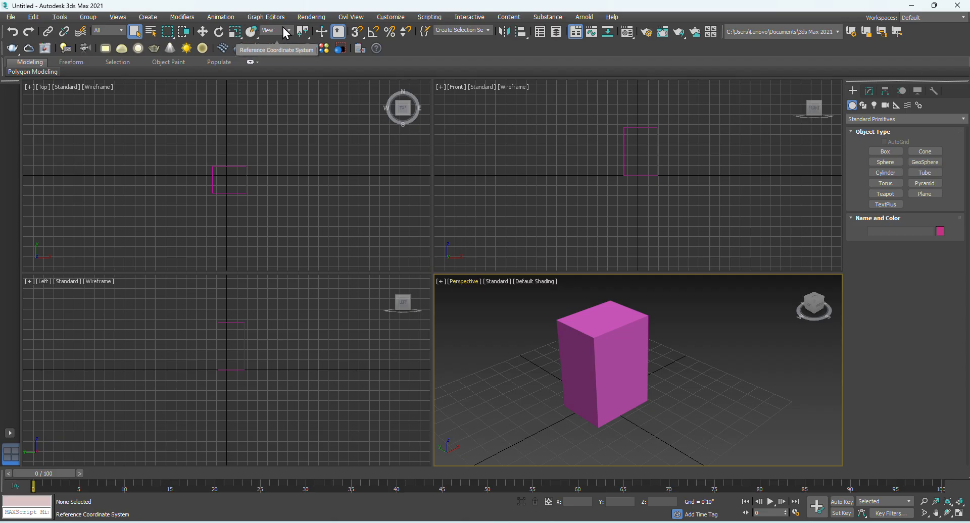
Set the display units to US Standard, Feet w/Fractional Inches at 1/32, with Inches as the default unit.
{"action": "left_click", "coordinate": [384, 18]}
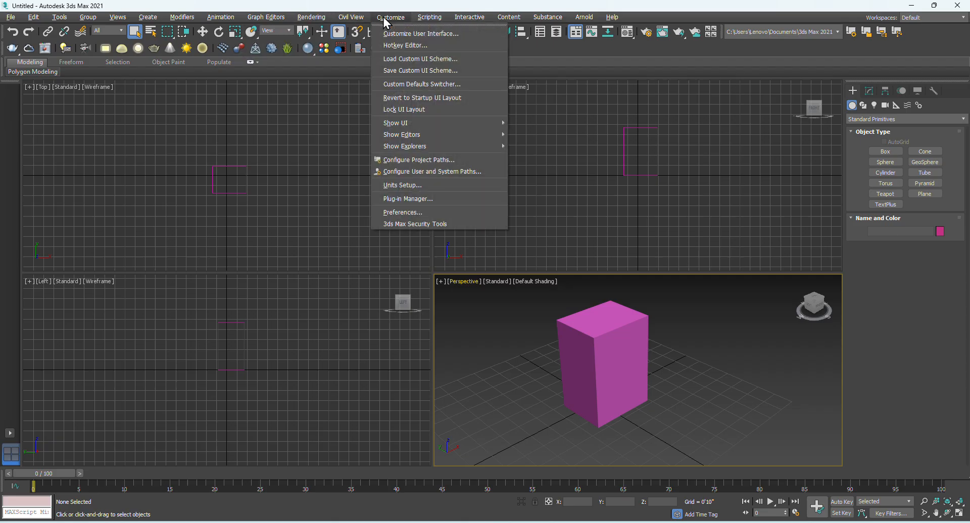
{"action": "left_click", "coordinate": [403, 187]}
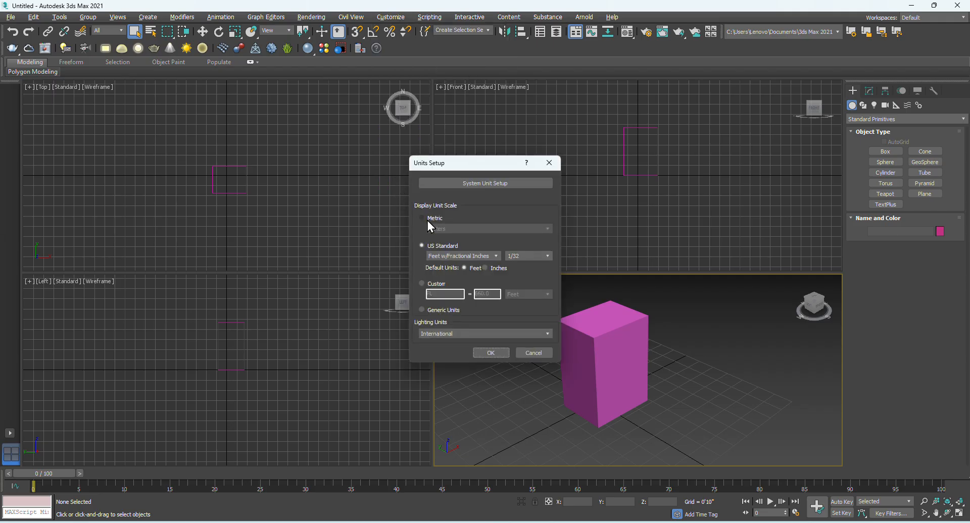
{"action": "left_click", "coordinate": [424, 218]}
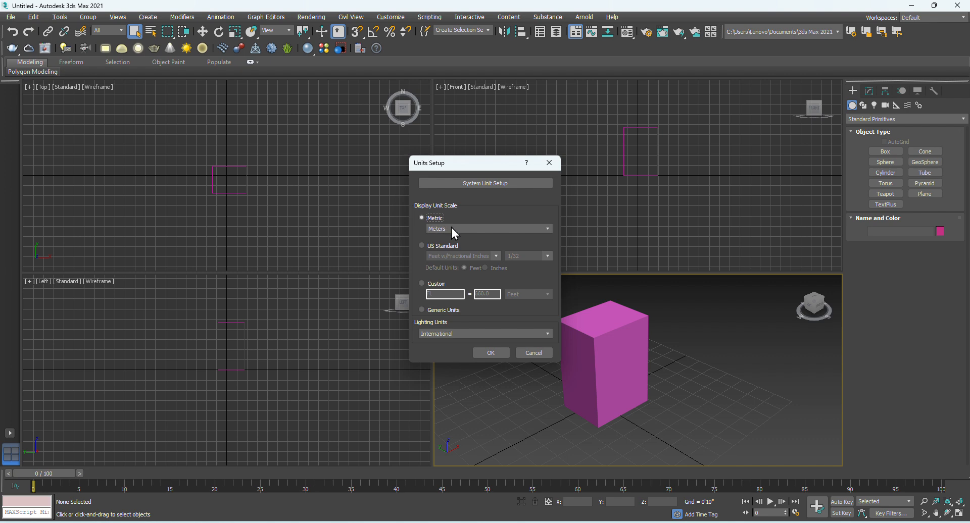
{"action": "left_click", "coordinate": [454, 229]}
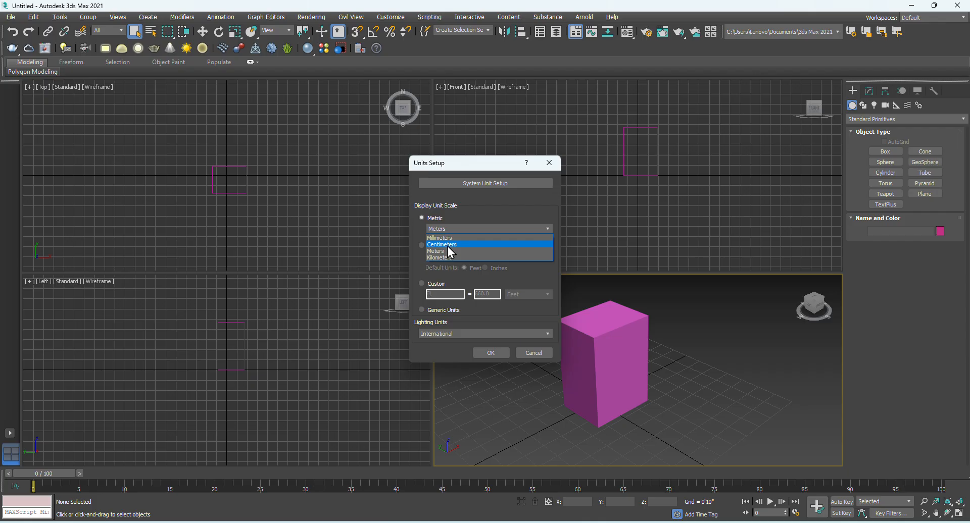
{"action": "left_click", "coordinate": [443, 228]}
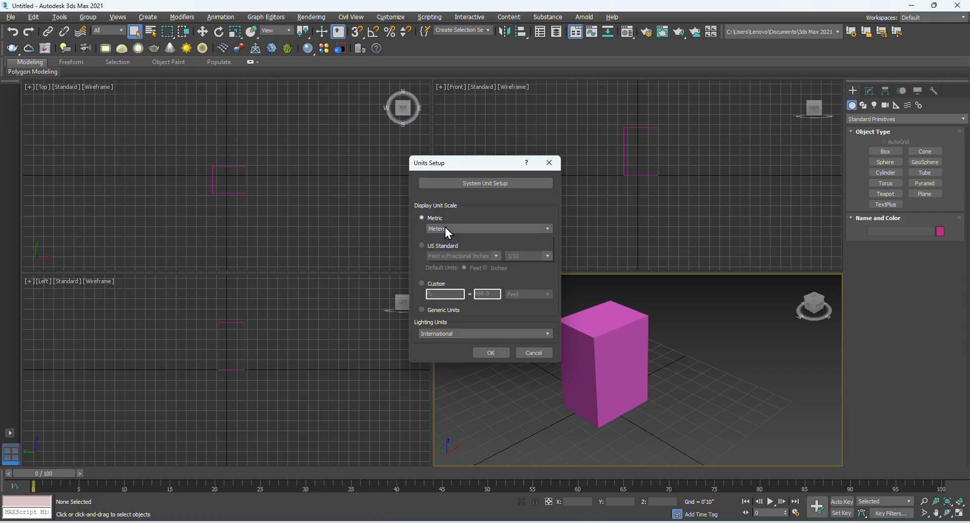
{"action": "left_click", "coordinate": [425, 247]}
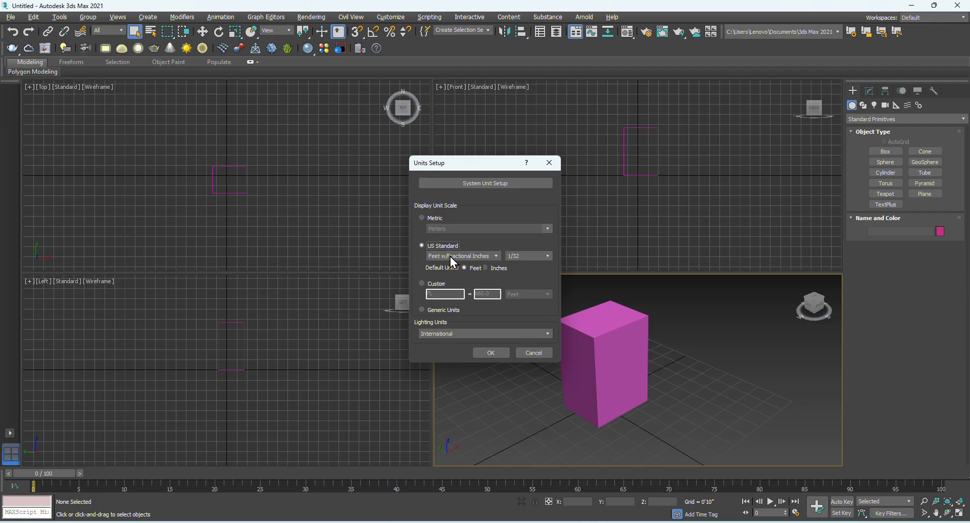
{"action": "left_click", "coordinate": [486, 268]}
{"action": "left_click", "coordinate": [489, 353]}
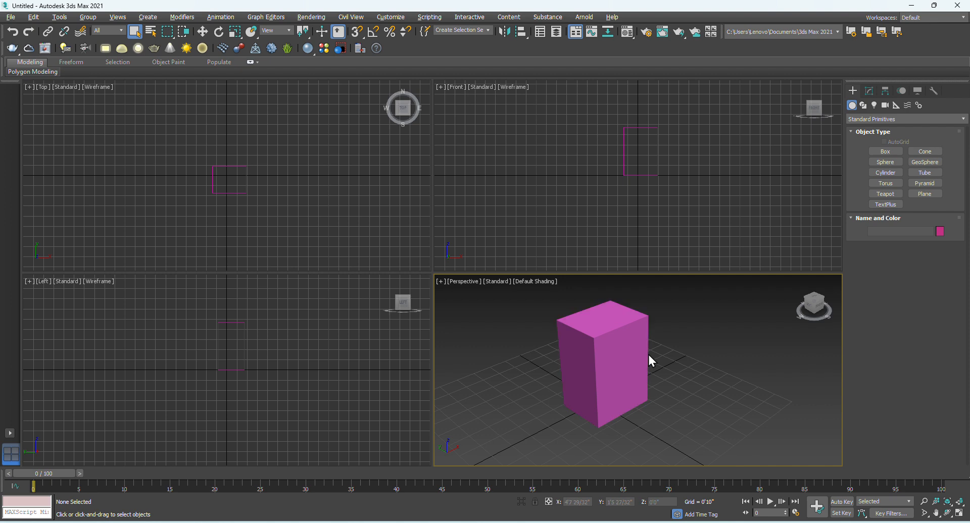
Hide the home grid in the Perspective viewport and show it again.
{"action": "middle_click_drag", "start_coordinate": [649, 359], "coordinate": [625, 355]}
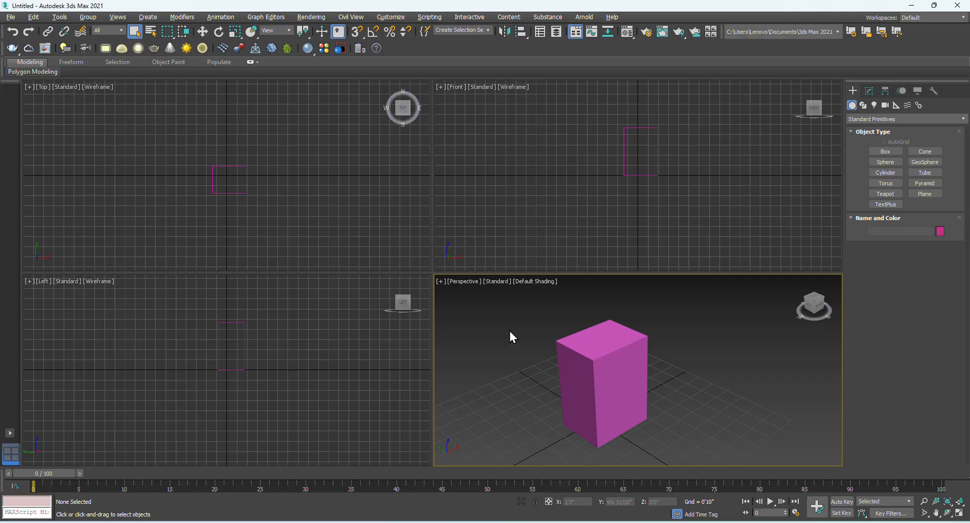
{"action": "middle_click_drag", "start_coordinate": [510, 335], "coordinate": [554, 341]}
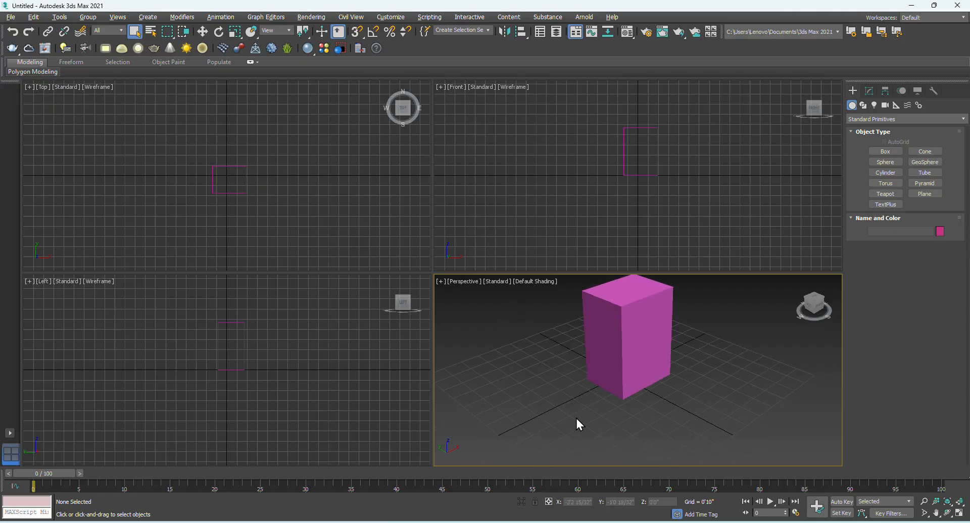
{"action": "key", "text": "g"}
{"action": "key", "text": "g"}
Maximize the Perspective viewport and toggle its home grid off and back on.
{"action": "left_click", "coordinate": [960, 515]}
{"action": "key", "text": "g"}
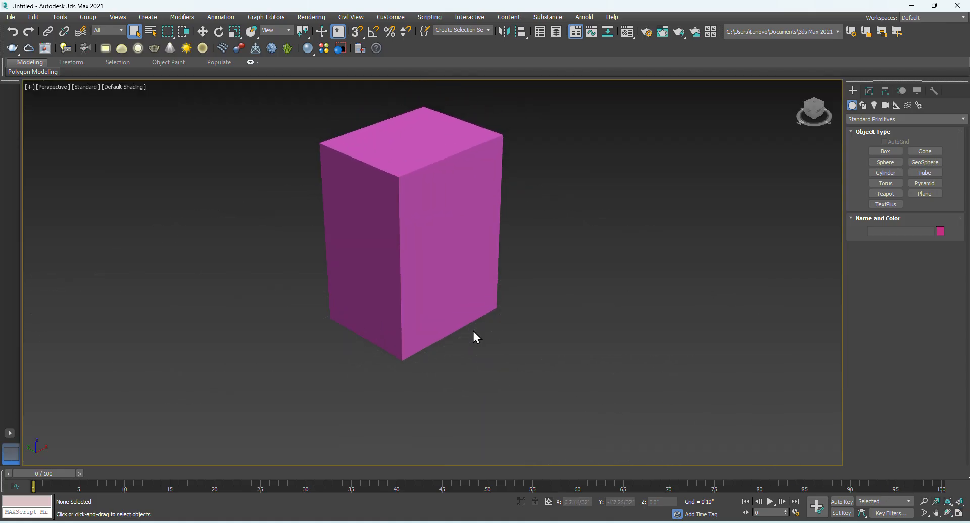
{"action": "key", "text": "g"}
{"action": "scroll", "coordinate": [398, 270], "scroll_direction": "down", "scroll_amount": 5}
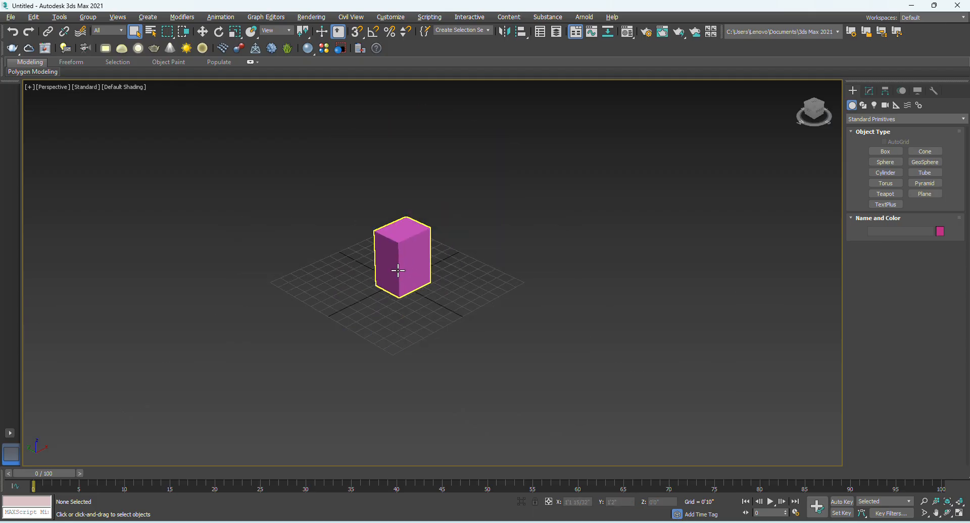
{"action": "scroll", "coordinate": [372, 305], "scroll_direction": "up", "scroll_amount": 3}
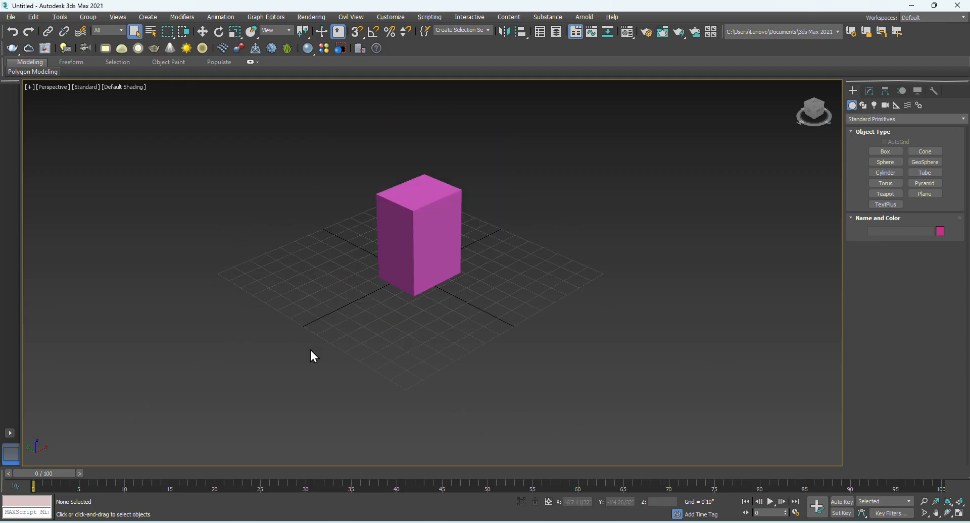
{"action": "middle_click_drag", "start_coordinate": [408, 268], "coordinate": [402, 272]}
Open the Home Grid options of the Grid and Snap Settings and place the dialog clear of the box.
{"action": "left_click", "coordinate": [60, 18]}
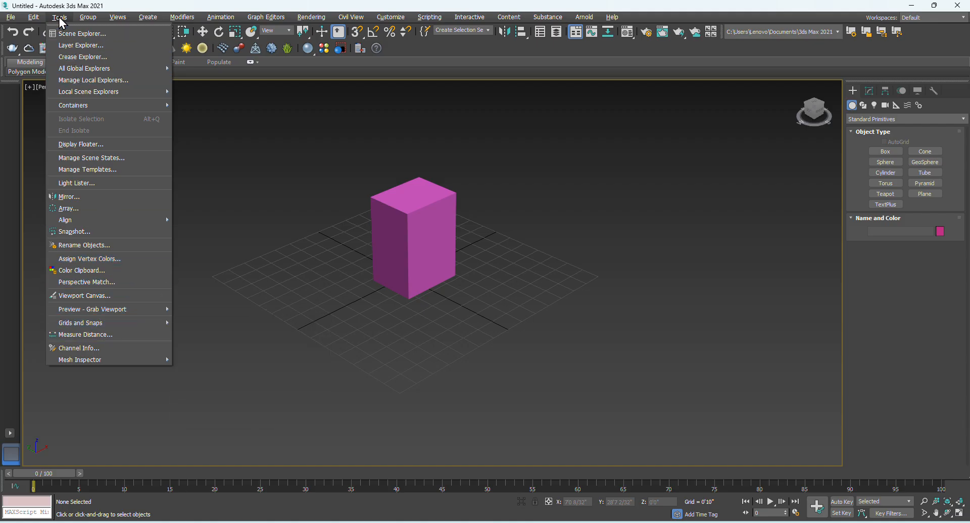
{"action": "mouse_move", "coordinate": [90, 324]}
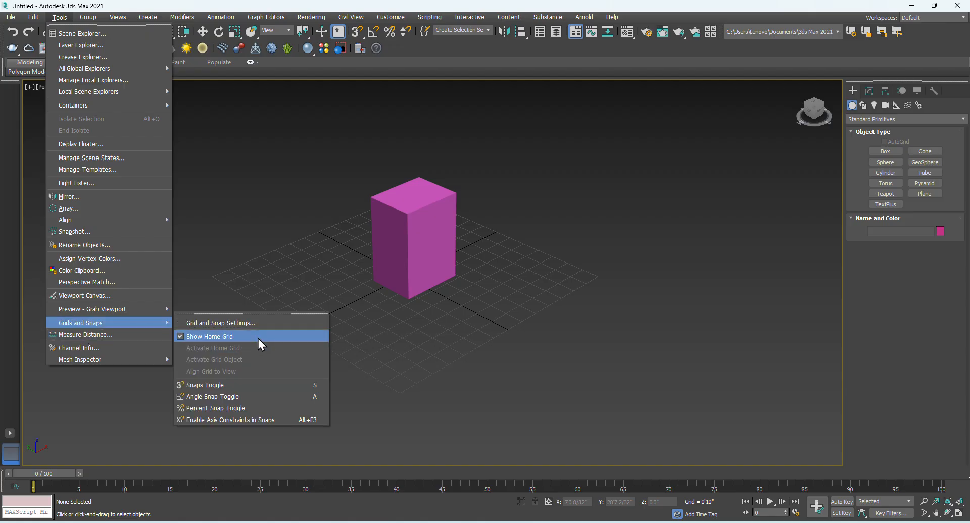
{"action": "left_click", "coordinate": [225, 326]}
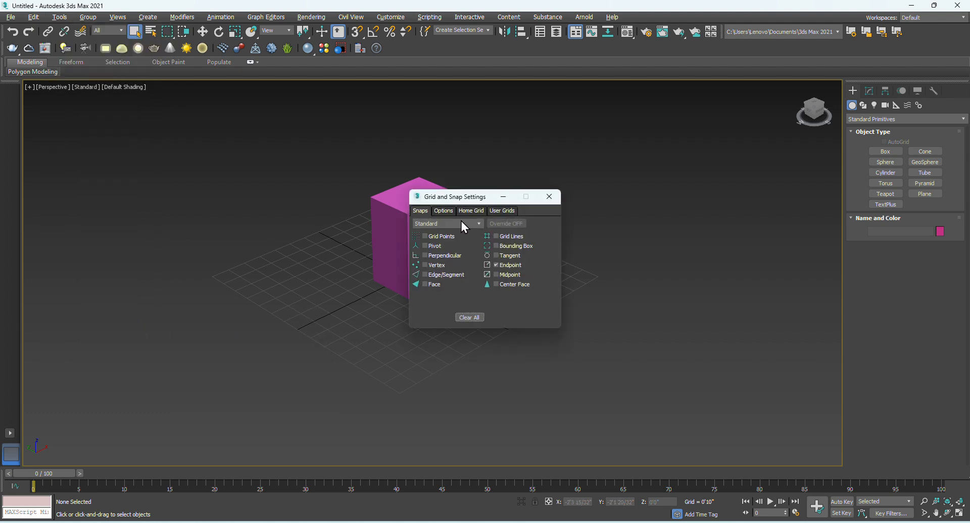
{"action": "left_click", "coordinate": [473, 212]}
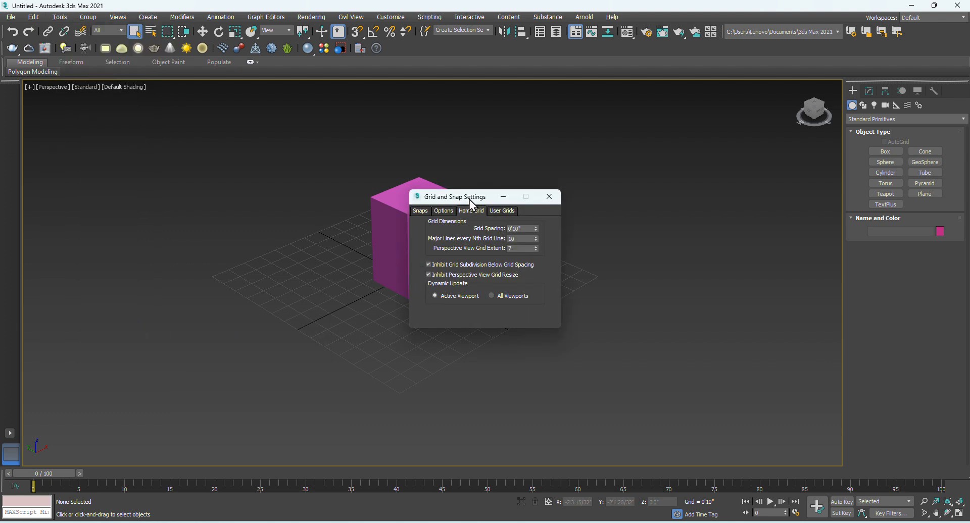
{"action": "left_click_drag", "start_coordinate": [470, 200], "coordinate": [650, 182]}
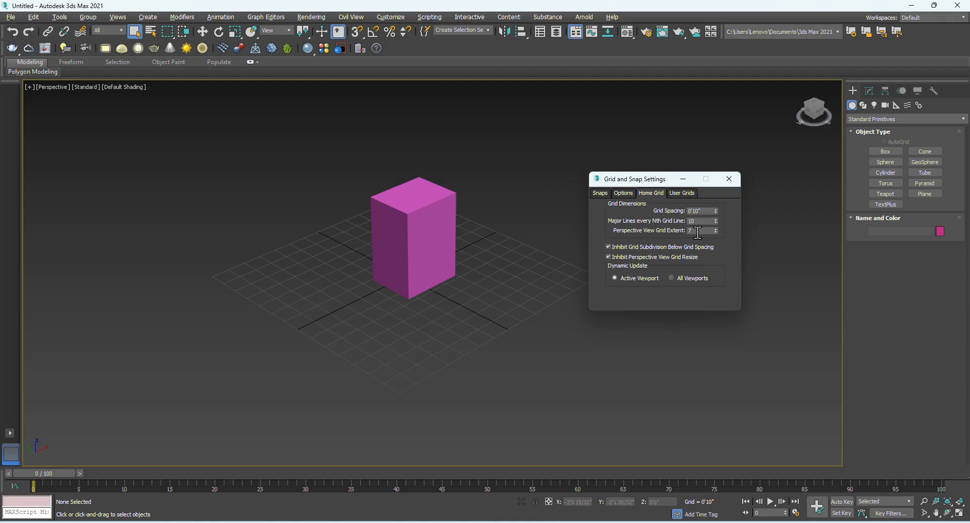
Try larger and smaller Perspective View Grid Extent values for the home grid.
{"action": "left_click", "coordinate": [715, 230]}
{"action": "left_click", "coordinate": [716, 230]}
{"action": "left_click", "coordinate": [716, 231]}
{"action": "left_click", "coordinate": [716, 230]}
{"action": "left_click", "coordinate": [717, 230]}
{"action": "left_click", "coordinate": [716, 231]}
{"action": "left_click", "coordinate": [716, 230]}
{"action": "left_click", "coordinate": [716, 230]}
{"action": "left_click", "coordinate": [717, 230]}
{"action": "left_click", "coordinate": [716, 230]}
{"action": "left_click", "coordinate": [716, 234]}
{"action": "left_click", "coordinate": [717, 234]}
{"action": "left_click", "coordinate": [717, 233]}
{"action": "left_click", "coordinate": [716, 234]}
{"action": "left_click", "coordinate": [716, 234]}
{"action": "left_click", "coordinate": [717, 233]}
{"action": "left_click", "coordinate": [716, 229]}
Set the grid spacing to 0'1" with major lines every 10th grid line, enlarge the perspective grid extent, and close the grid settings.
{"action": "double_click", "coordinate": [697, 211]}
{"action": "key", "text": "BackSpace"}
{"action": "double_click", "coordinate": [703, 222]}
{"action": "double_click", "coordinate": [704, 231]}
{"action": "left_click", "coordinate": [716, 229]}
{"action": "left_click", "coordinate": [715, 234]}
{"action": "left_click", "coordinate": [716, 231]}
{"action": "middle_click_drag", "start_coordinate": [410, 335], "coordinate": [386, 303]}
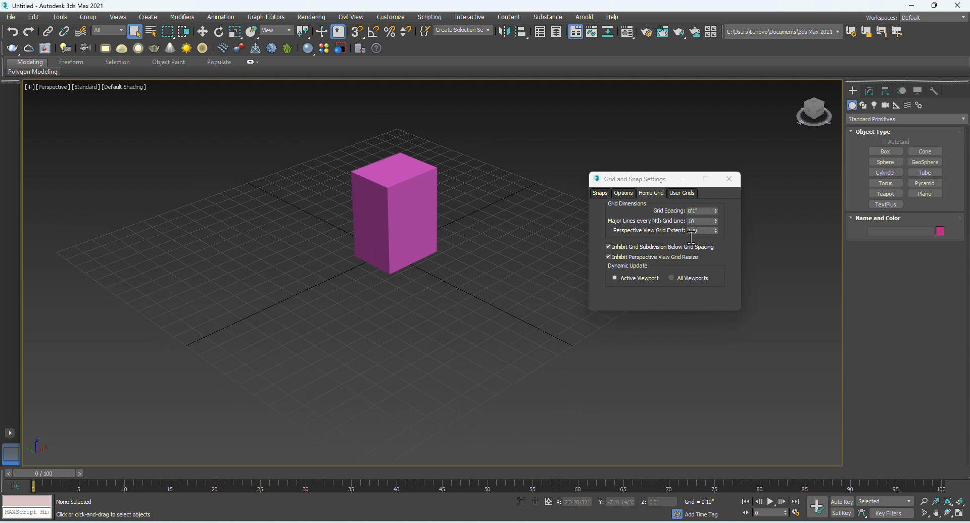
{"action": "left_click", "coordinate": [731, 182]}
Restore the four-viewport layout to refresh the grid and maximize the Perspective viewport again.
{"action": "middle_click_drag", "start_coordinate": [372, 311], "coordinate": [373, 310]}
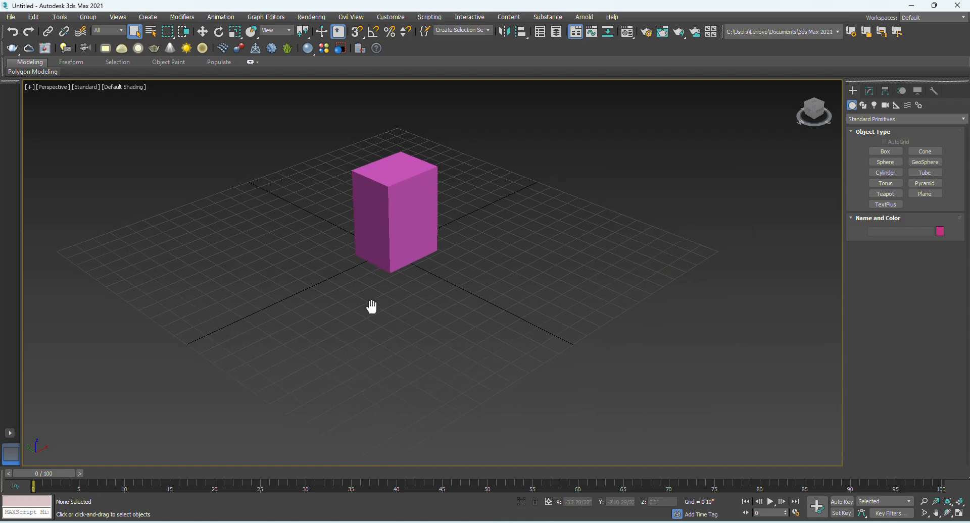
{"action": "left_click", "coordinate": [962, 515]}
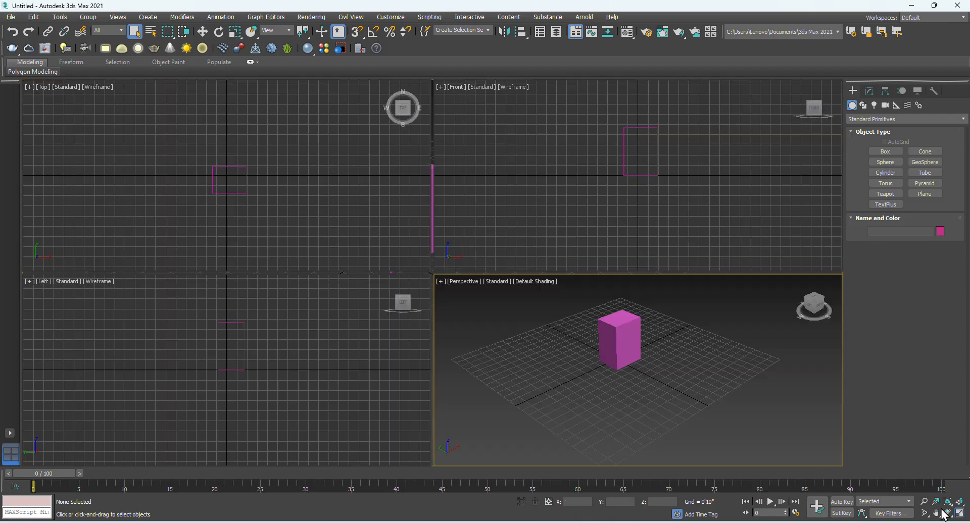
{"action": "scroll", "coordinate": [657, 399], "scroll_direction": "up", "scroll_amount": 5}
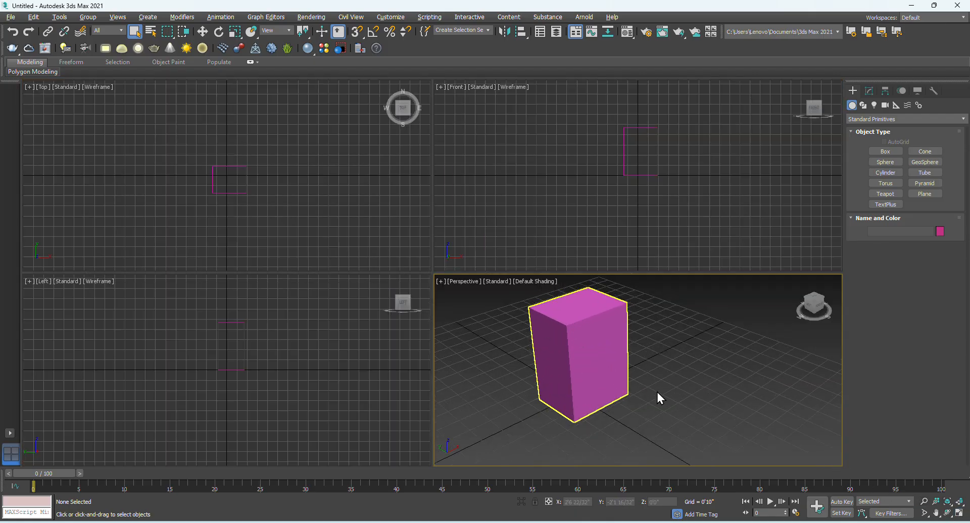
{"action": "left_click", "coordinate": [960, 514]}
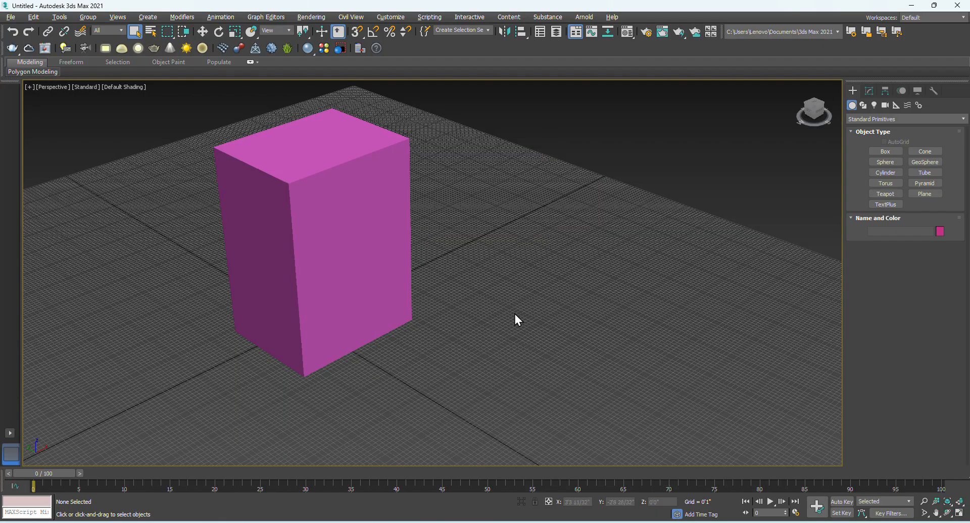
{"action": "middle_click_drag", "start_coordinate": [486, 290], "coordinate": [490, 305]}
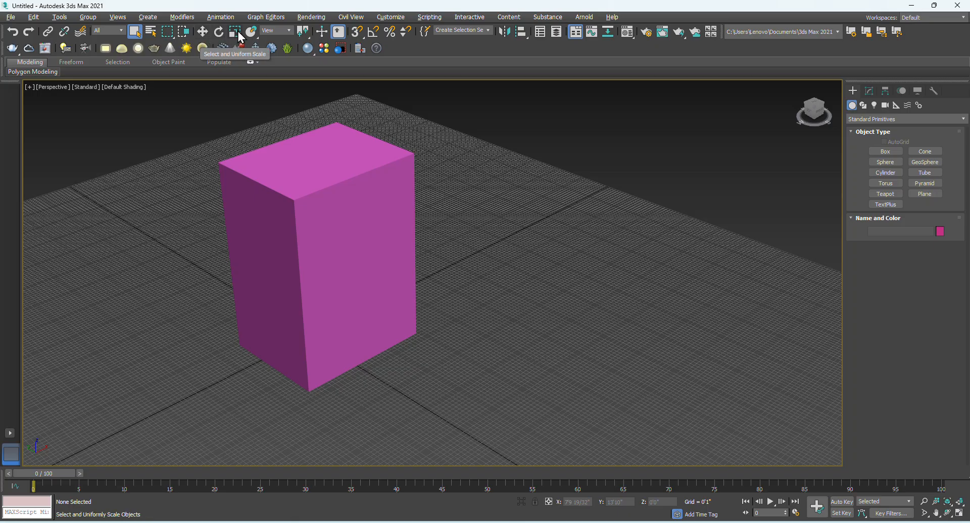
Select the box, move it freely across the grid, and reset its X and Y positions to 0'0".
{"action": "left_click", "coordinate": [353, 232]}
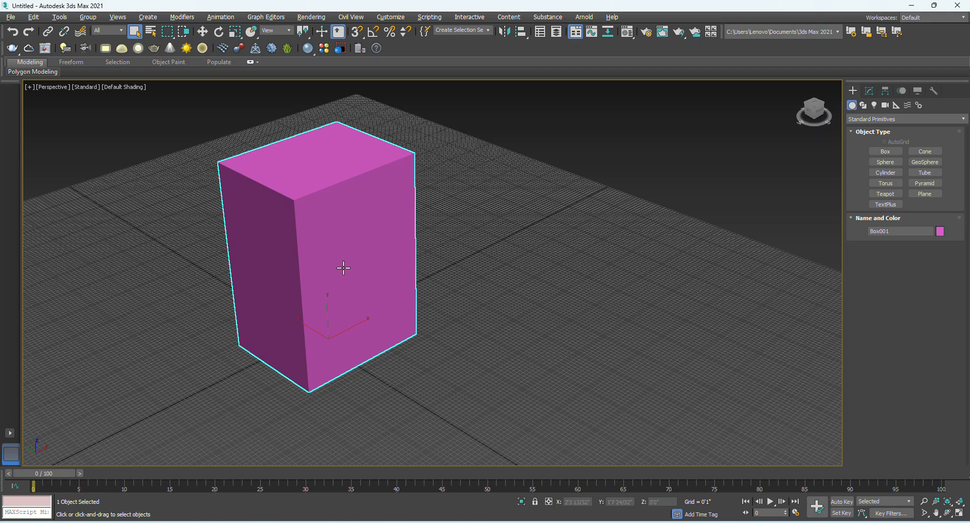
{"action": "middle_click_drag", "start_coordinate": [364, 316], "coordinate": [403, 283]}
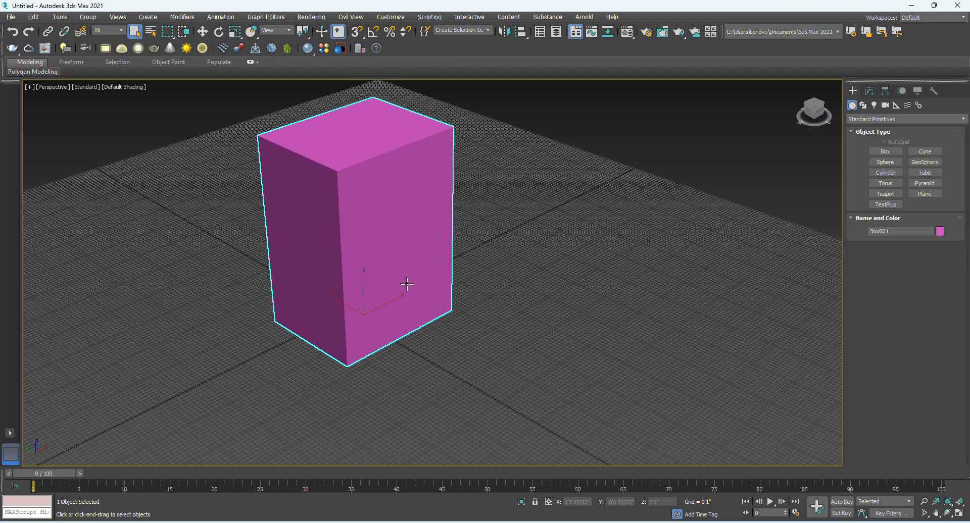
{"action": "key", "text": "w"}
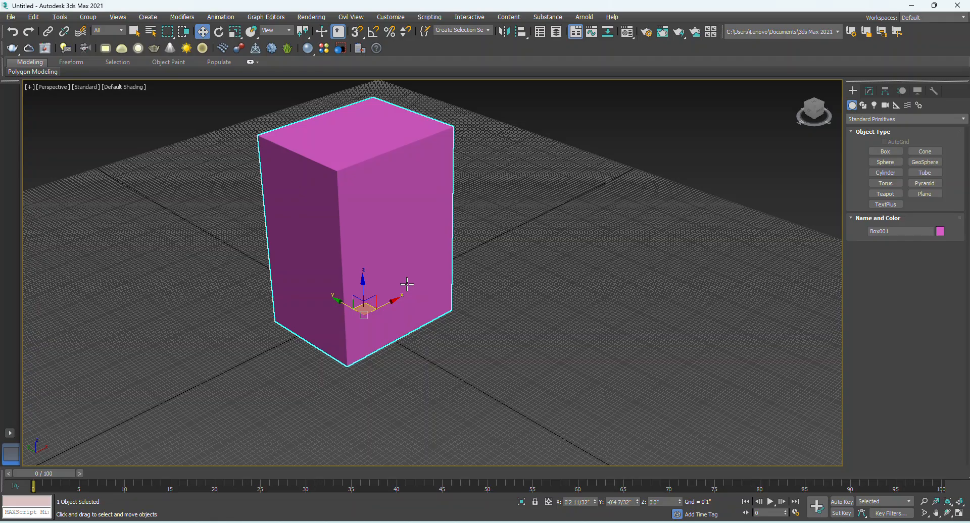
{"action": "left_click_drag", "start_coordinate": [392, 303], "coordinate": [360, 346]}
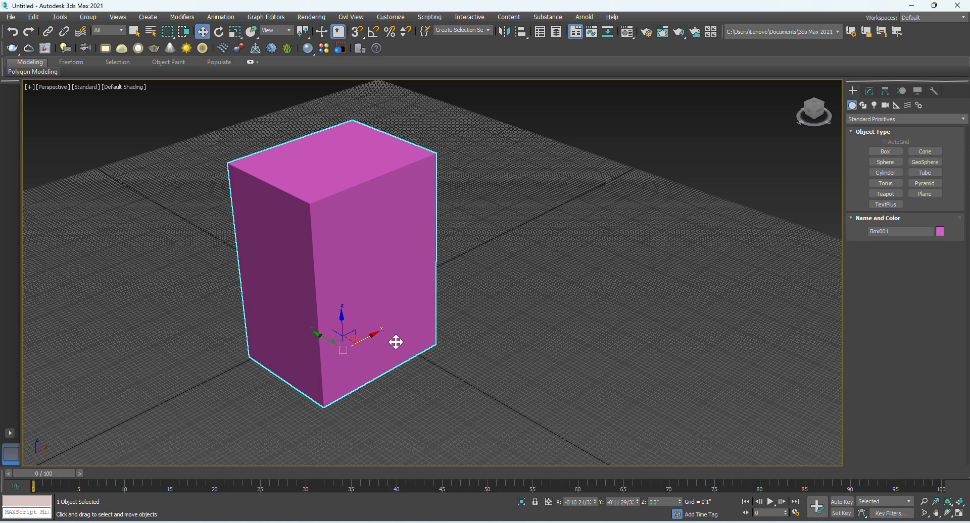
{"action": "right_click", "coordinate": [596, 504]}
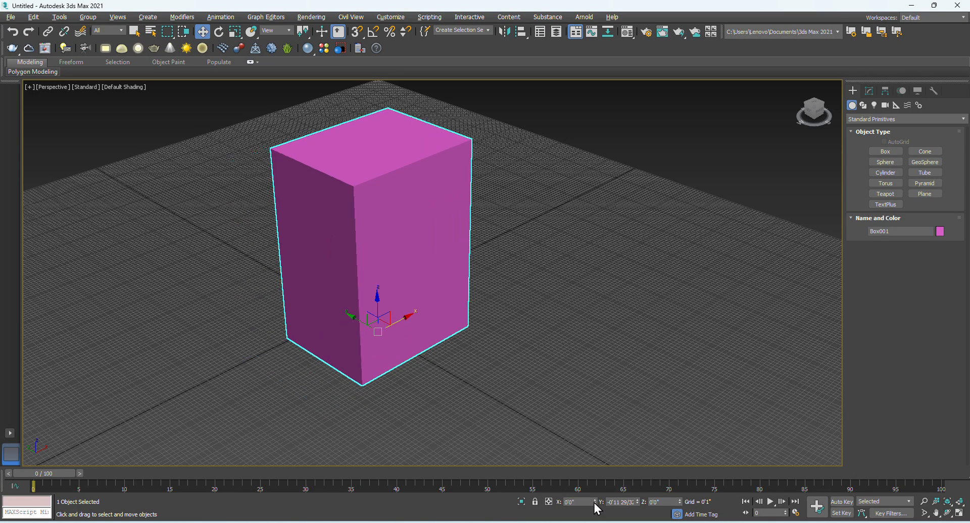
{"action": "right_click", "coordinate": [638, 504]}
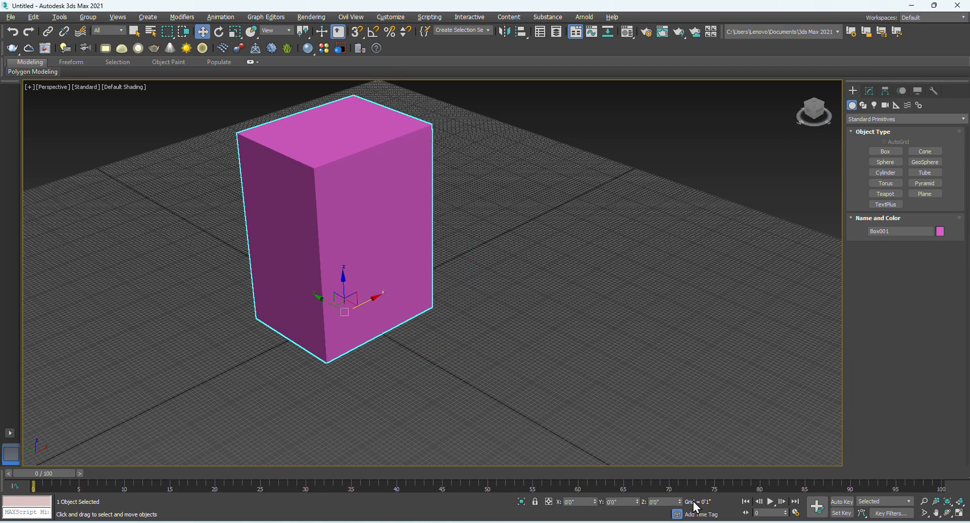
Set the box's X position to 5'0" and return it to 0'0".
{"action": "left_click", "coordinate": [579, 502]}
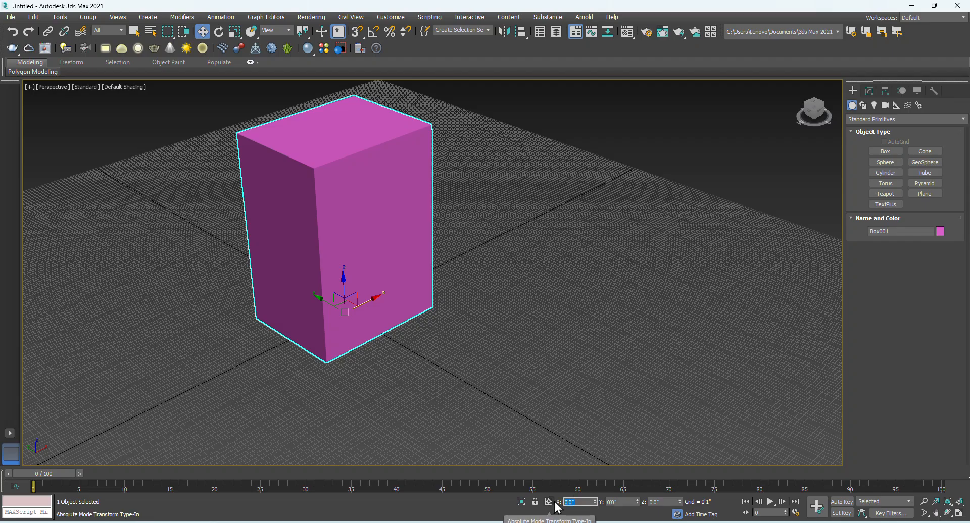
{"action": "type", "text": "5"}
{"action": "key", "text": "Return"}
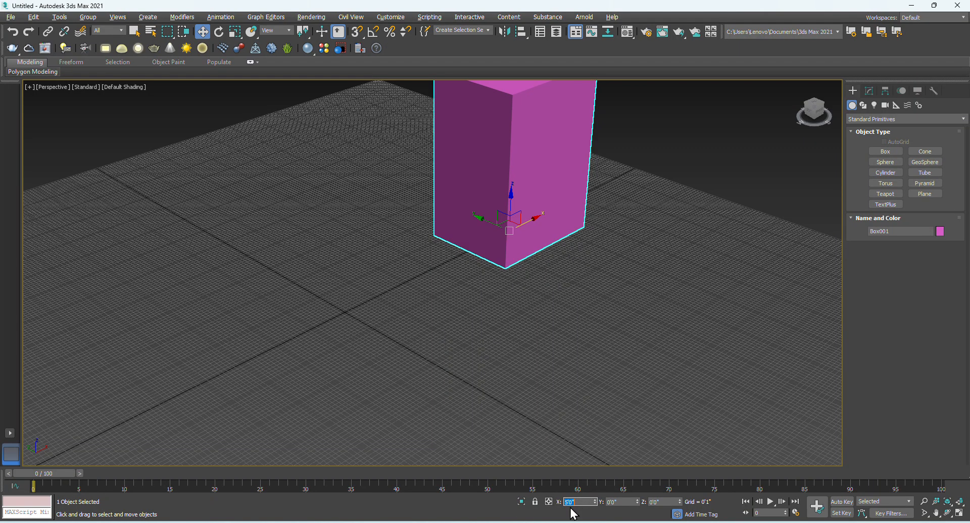
{"action": "type", "text": "0"}
{"action": "key", "text": "Return"}
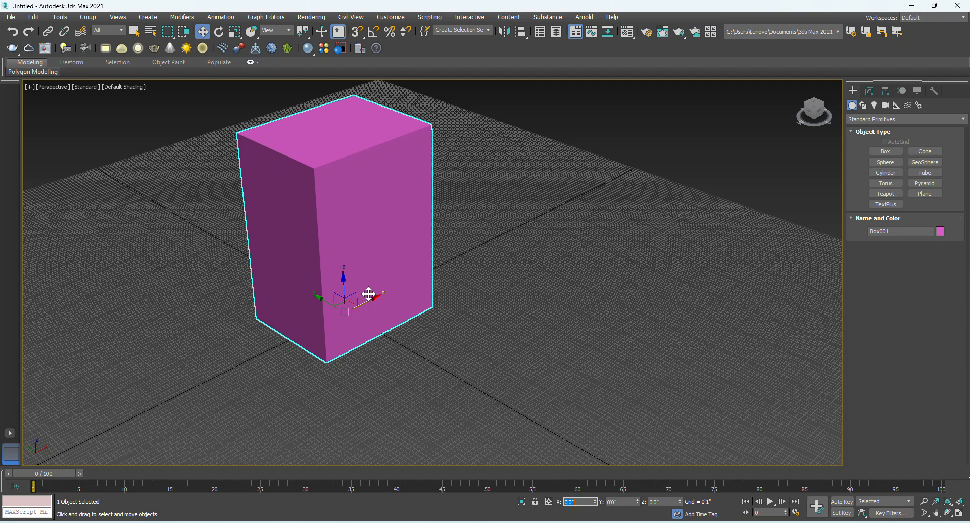
Set the box's absolute world X to 5'0" in the Move Transform Type-In, keeping the dialog clear of the box.
{"action": "right_click", "coordinate": [205, 38]}
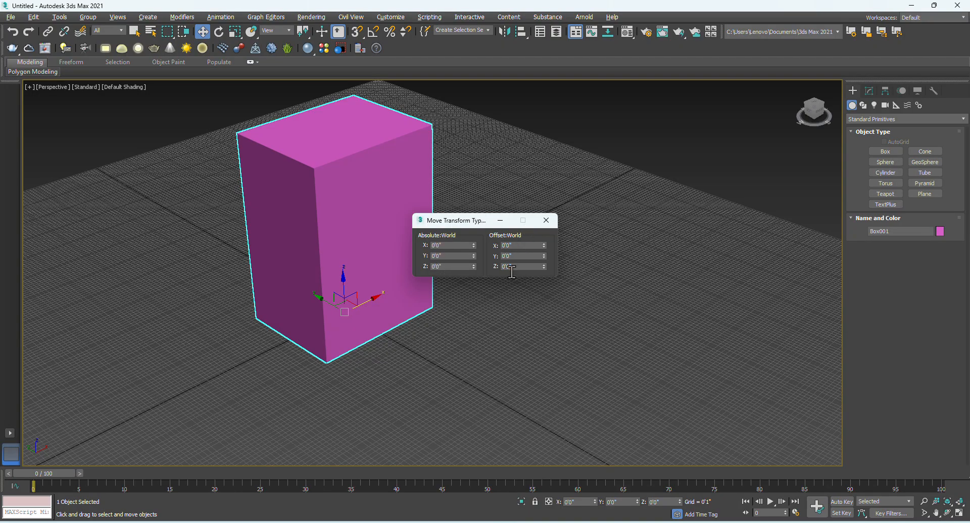
{"action": "left_click_drag", "start_coordinate": [442, 245], "coordinate": [422, 245]}
{"action": "type", "text": "5"}
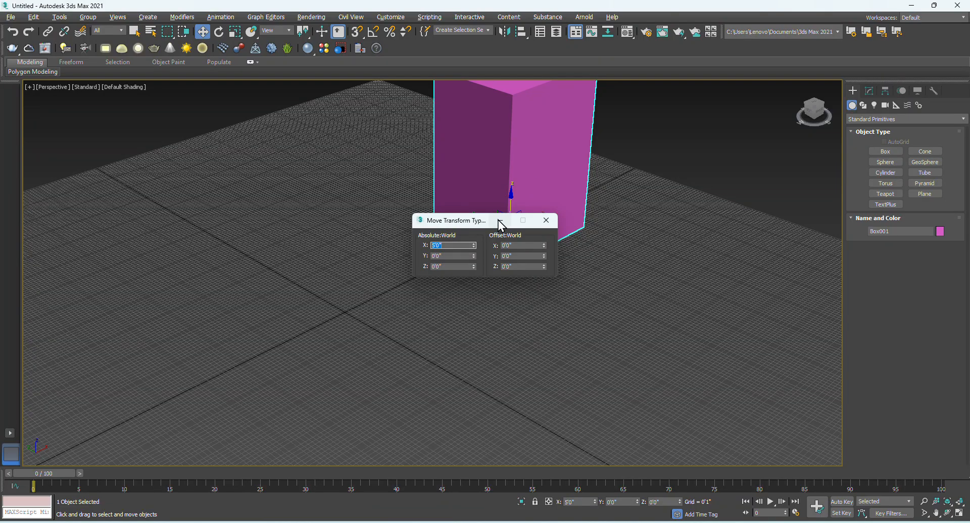
{"action": "left_click_drag", "start_coordinate": [465, 226], "coordinate": [556, 285]}
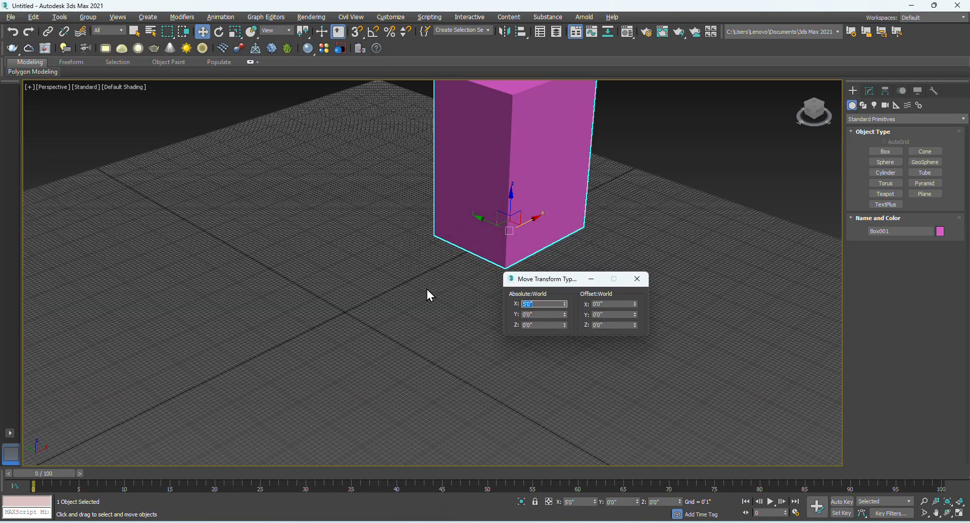
{"action": "middle_click_drag", "start_coordinate": [429, 294], "coordinate": [376, 302]}
{"action": "scroll", "coordinate": [465, 227], "scroll_direction": "down", "scroll_amount": 3}
{"action": "scroll", "coordinate": [425, 284], "scroll_direction": "up", "scroll_amount": 5}
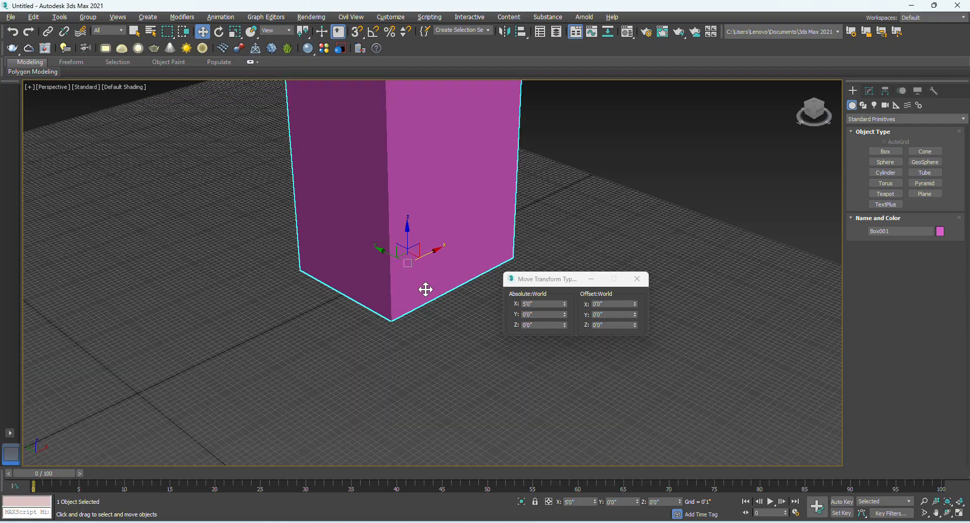
{"action": "scroll", "coordinate": [429, 262], "scroll_direction": "down", "scroll_amount": 3}
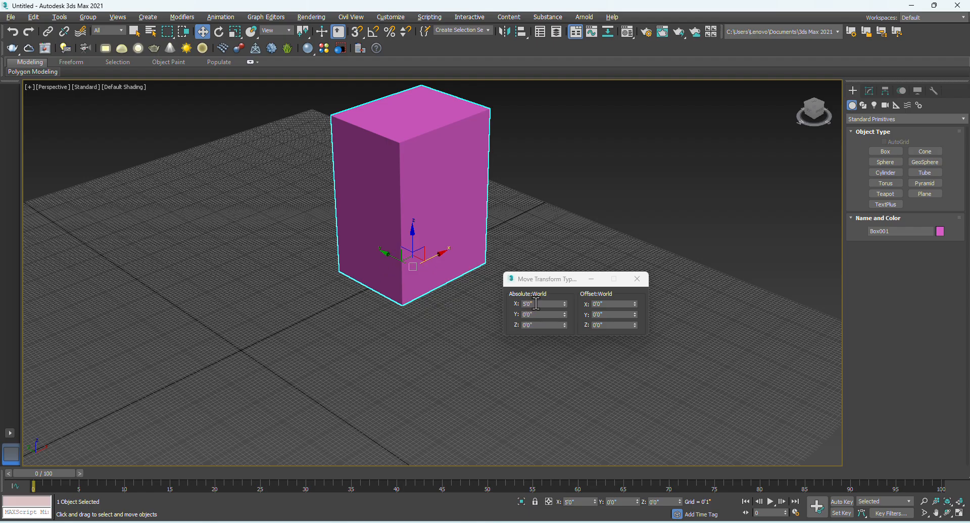
Offset the box along world X to 7'0", offset it by another 1'0", and close the Move Transform Type-In.
{"action": "left_click", "coordinate": [612, 305]}
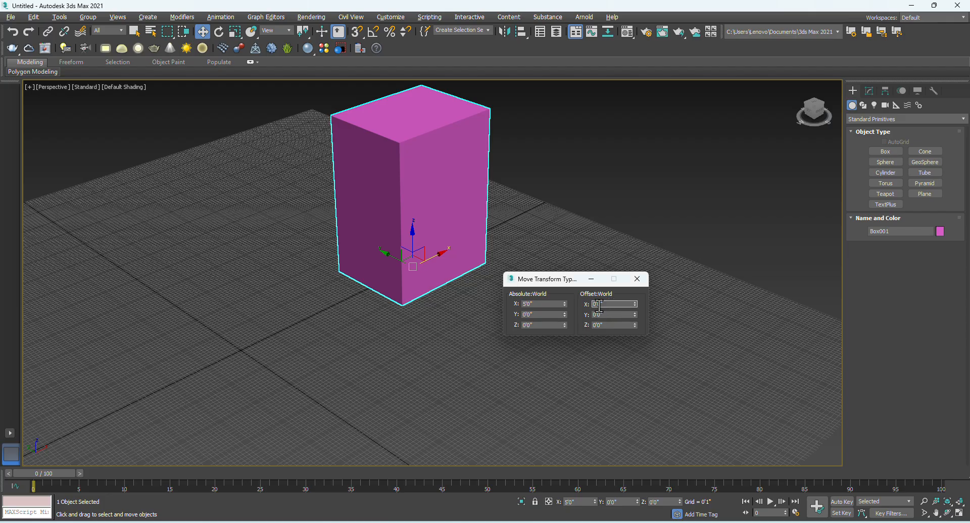
{"action": "left_click_drag", "start_coordinate": [606, 305], "coordinate": [575, 303]}
{"action": "key", "text": "Return"}
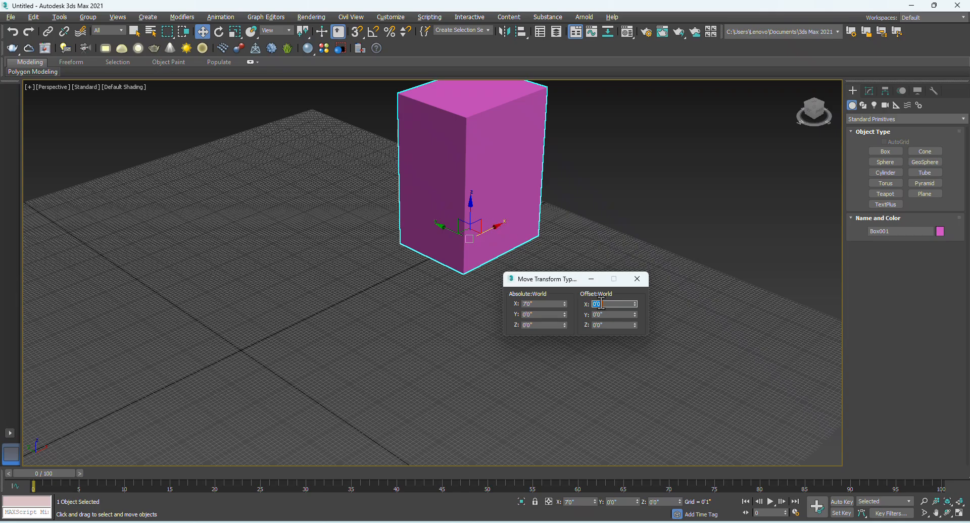
{"action": "left_click", "coordinate": [612, 324]}
{"action": "left_click_drag", "start_coordinate": [610, 302], "coordinate": [569, 296]}
{"action": "type", "text": "1"}
{"action": "key", "text": "Return"}
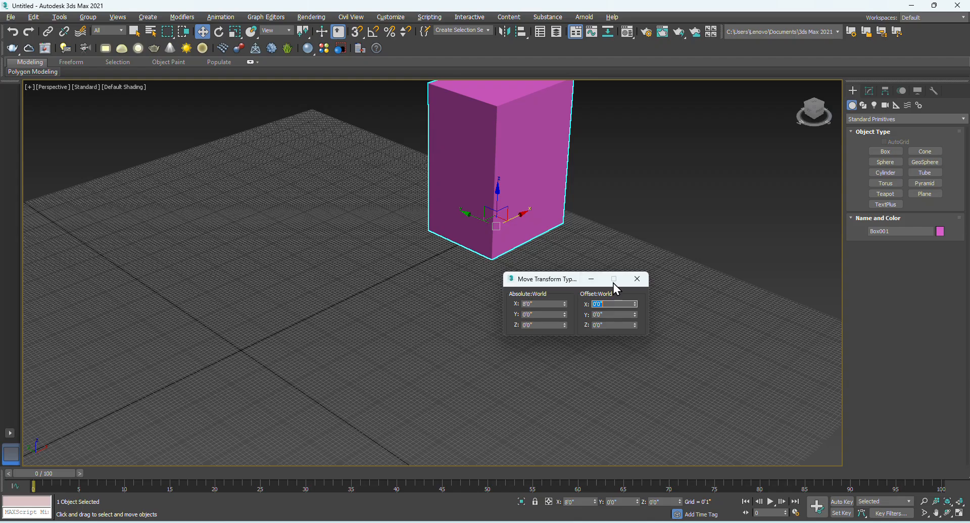
{"action": "left_click", "coordinate": [638, 280]}
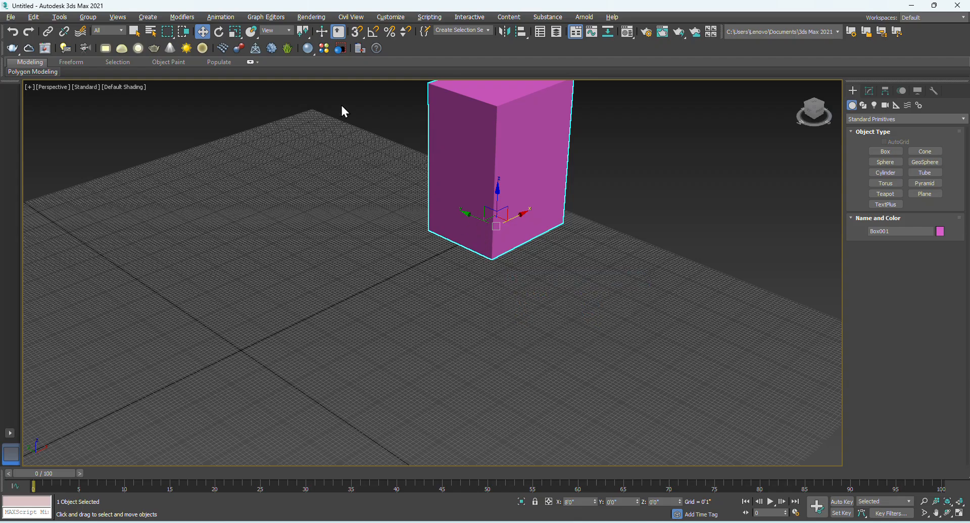
Vary the box's X position freely to about 5'9" and reset it to 0'0".
{"action": "right_click", "coordinate": [203, 33]}
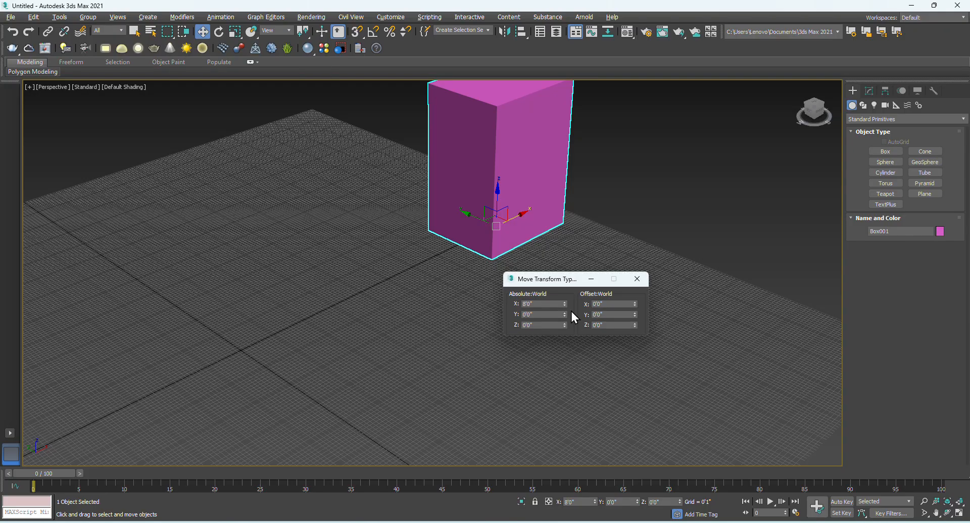
{"action": "left_click", "coordinate": [637, 279]}
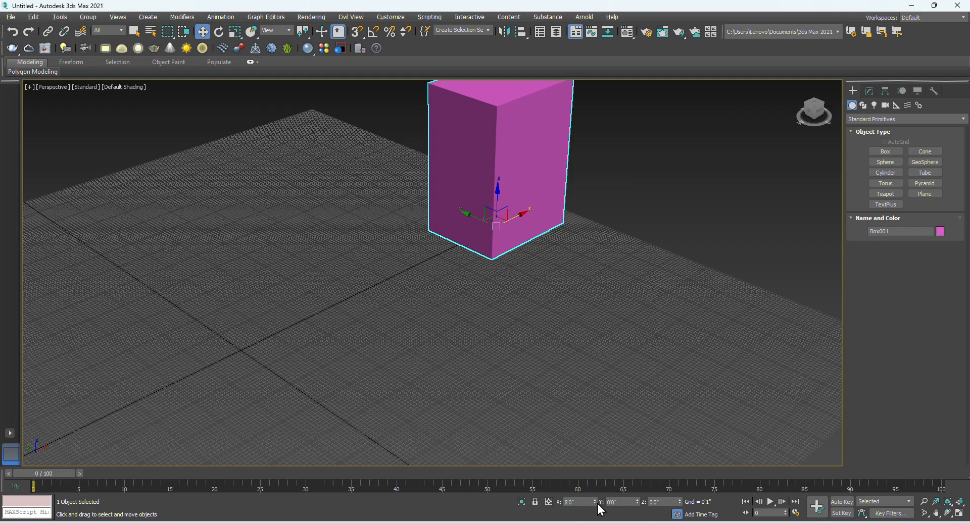
{"action": "left_click_drag", "start_coordinate": [595, 500], "coordinate": [616, 84]}
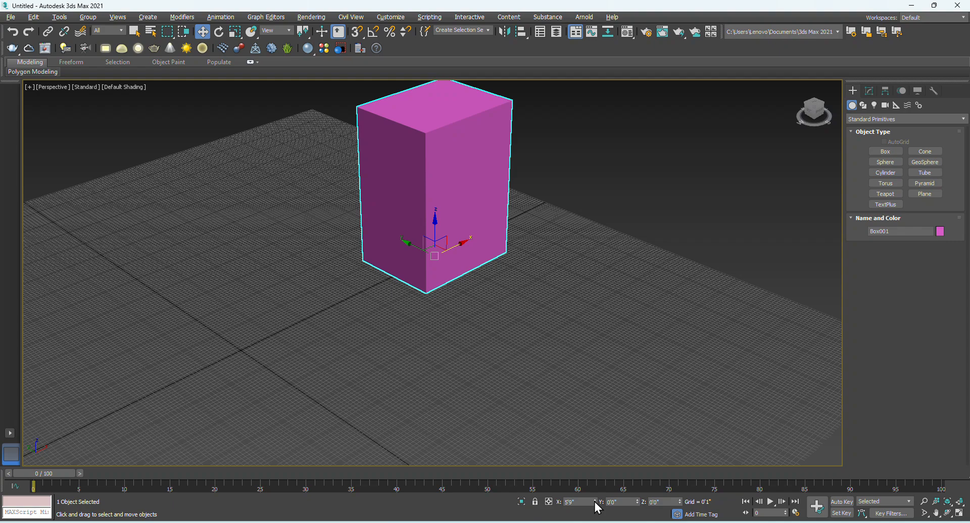
{"action": "right_click", "coordinate": [596, 502]}
Move the box along each axis to about X 4'0 21/32", Y -4'7 28/32" and Z 1'0 16/32".
{"action": "middle_click_drag", "start_coordinate": [526, 372], "coordinate": [539, 329]}
{"action": "scroll", "coordinate": [541, 332], "scroll_direction": "down", "scroll_amount": 4}
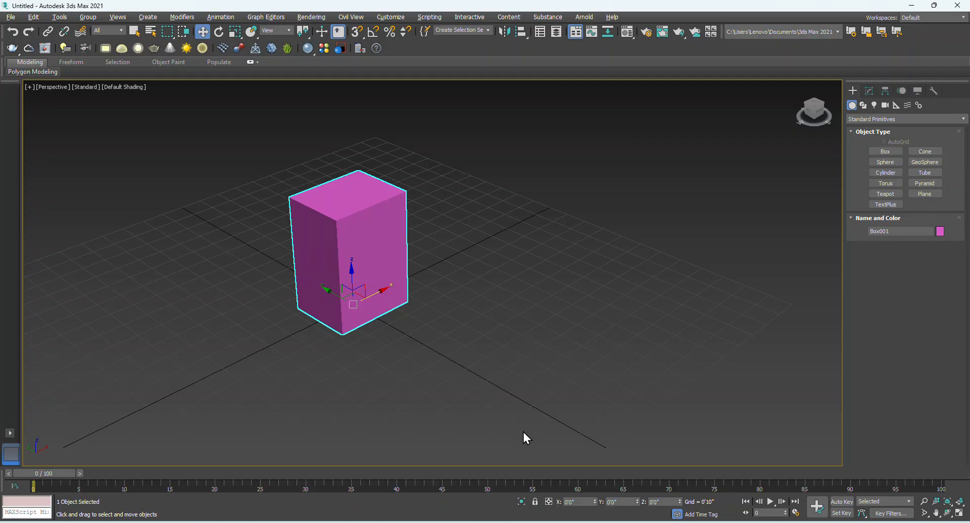
{"action": "middle_click_drag", "start_coordinate": [523, 433], "coordinate": [425, 365]}
{"action": "left_click_drag", "start_coordinate": [329, 274], "coordinate": [422, 229]}
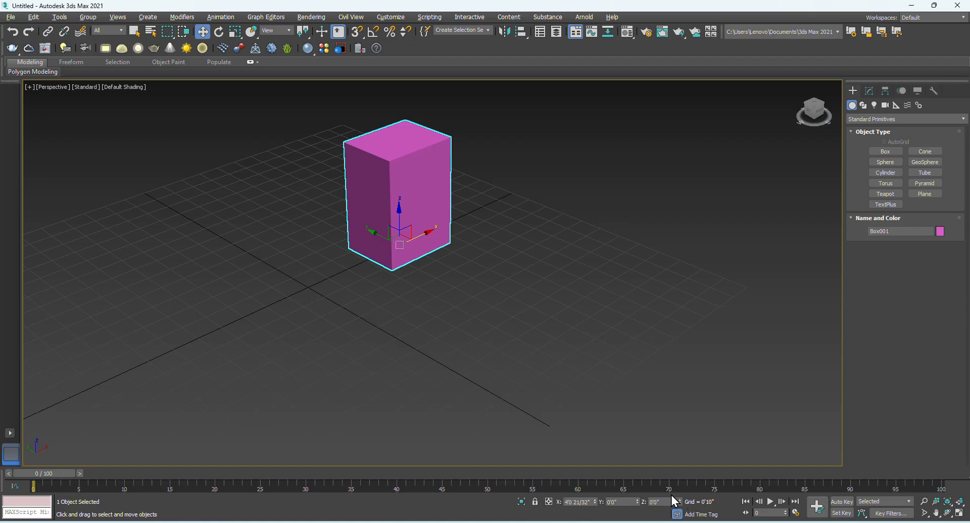
{"action": "left_click_drag", "start_coordinate": [377, 236], "coordinate": [479, 282]}
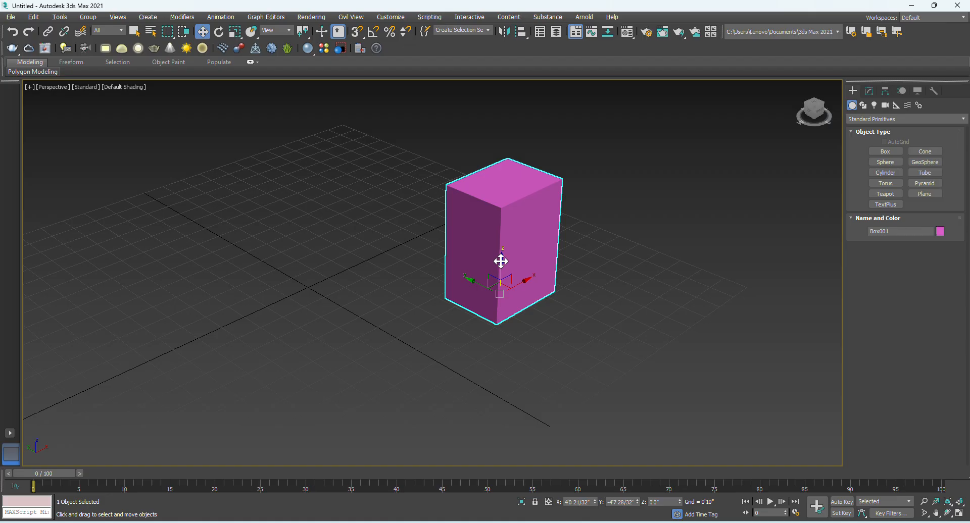
{"action": "left_click_drag", "start_coordinate": [501, 262], "coordinate": [503, 232]}
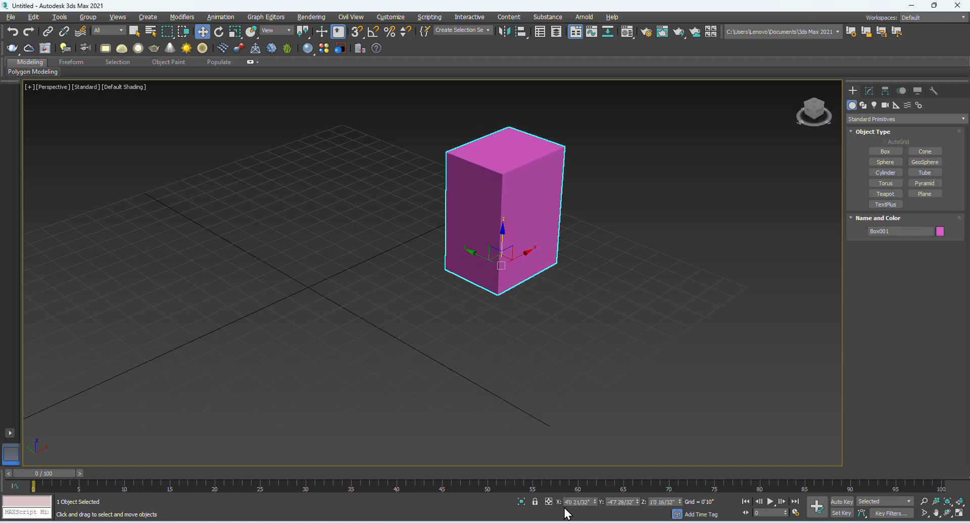
Move the box farther along negative Y with offset coordinate mode on, and switch back to absolute mode.
{"action": "right_click", "coordinate": [203, 32]}
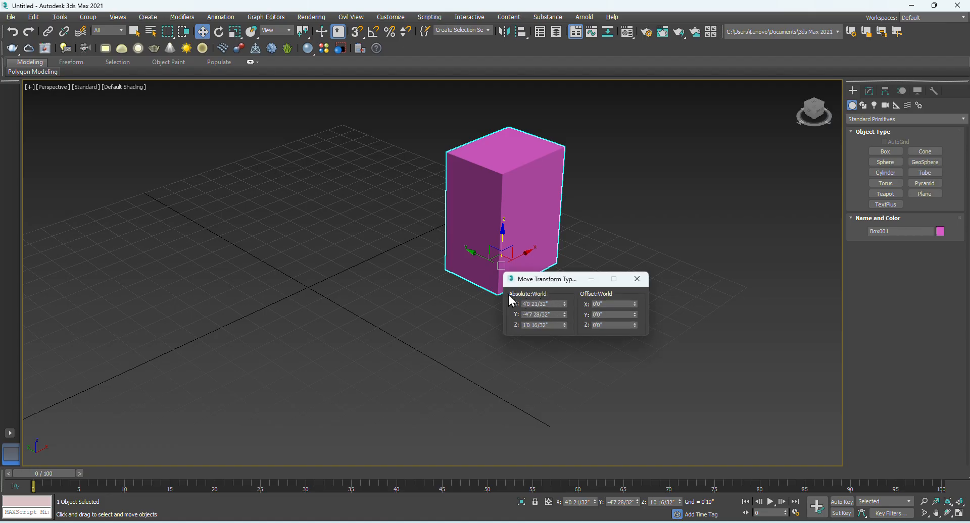
{"action": "left_click", "coordinate": [638, 280]}
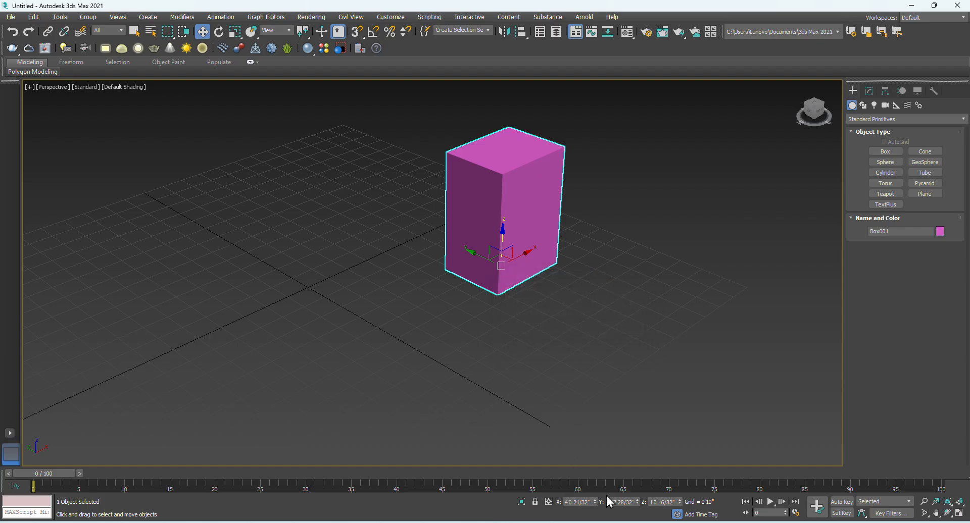
{"action": "left_click", "coordinate": [549, 503]}
{"action": "left_click_drag", "start_coordinate": [475, 255], "coordinate": [644, 283]}
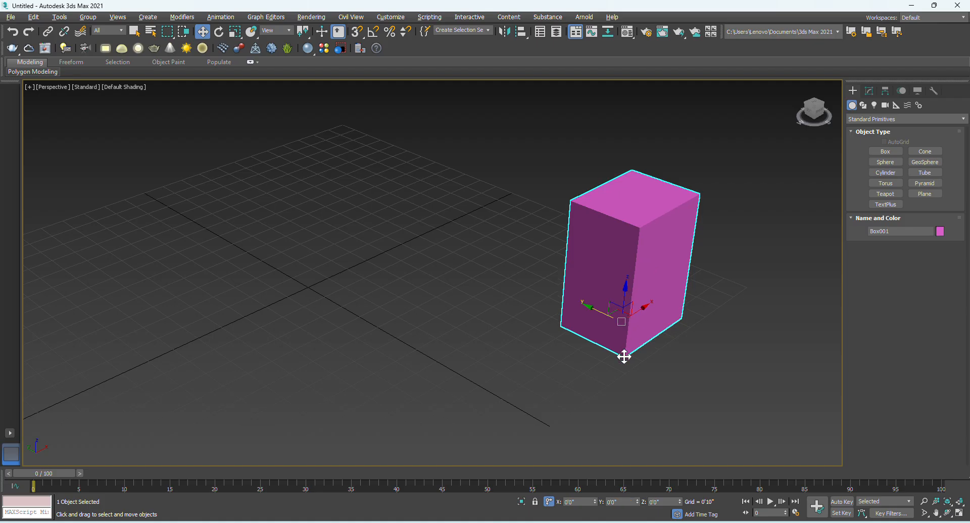
{"action": "left_click", "coordinate": [549, 502]}
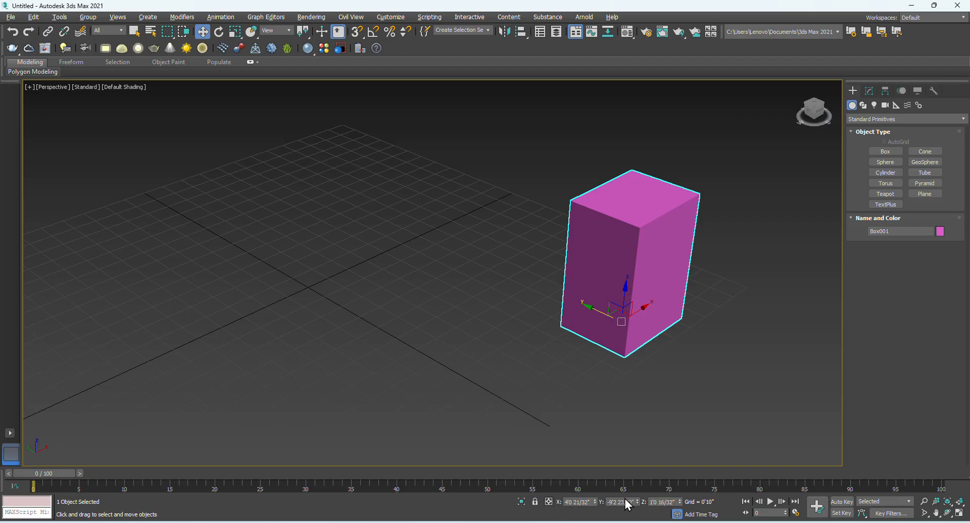
Reset the box's X, Y and Z positions to 0'0".
{"action": "right_click", "coordinate": [595, 503]}
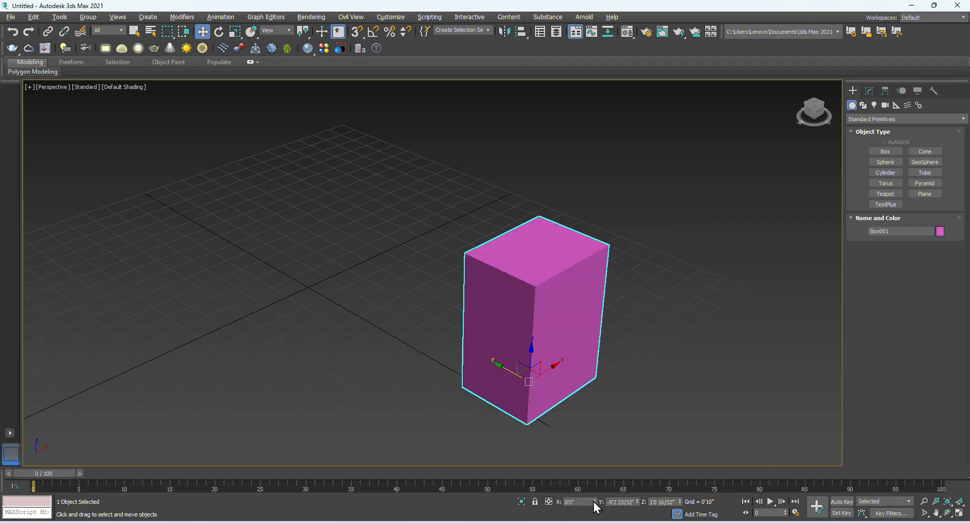
{"action": "right_click", "coordinate": [637, 502]}
{"action": "right_click", "coordinate": [681, 503]}
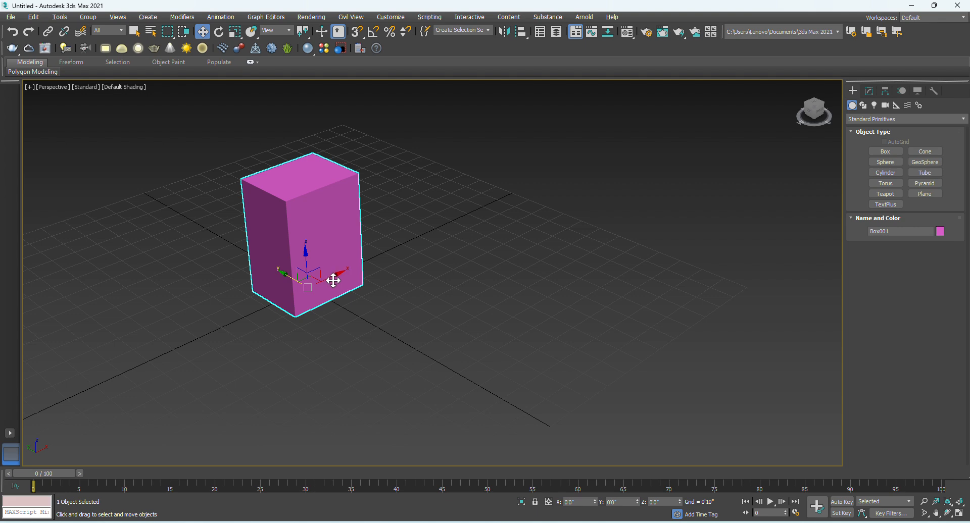
Clone the box along X with the Copy option, making 3 copies spaced about 5'2" apart.
{"action": "mouse_move", "coordinate": [331, 279]}
{"action": "left_mouse_down"}
{"action": "mouse_move", "coordinate": [385, 264]}
{"action": "mouse_move", "coordinate": [411, 303]}
{"action": "left_mouse_up"}
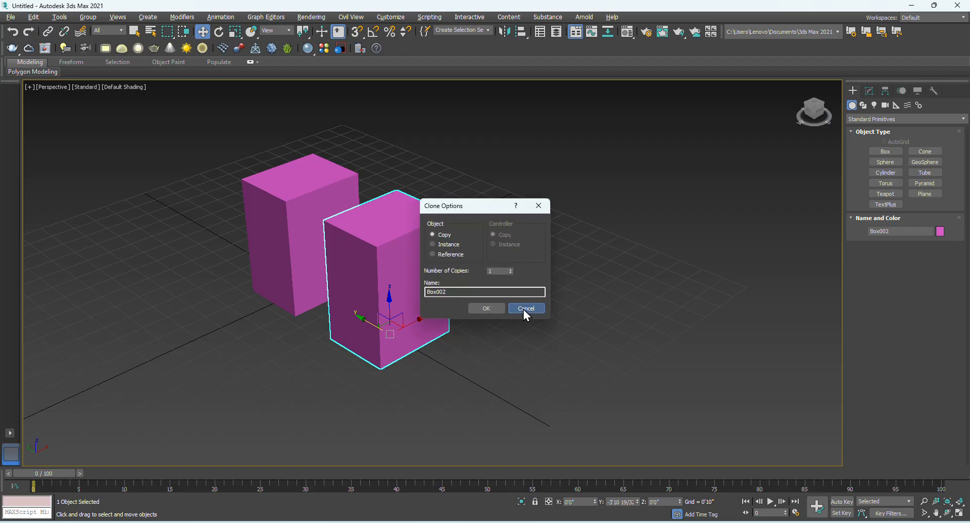
{"action": "left_click", "coordinate": [524, 311]}
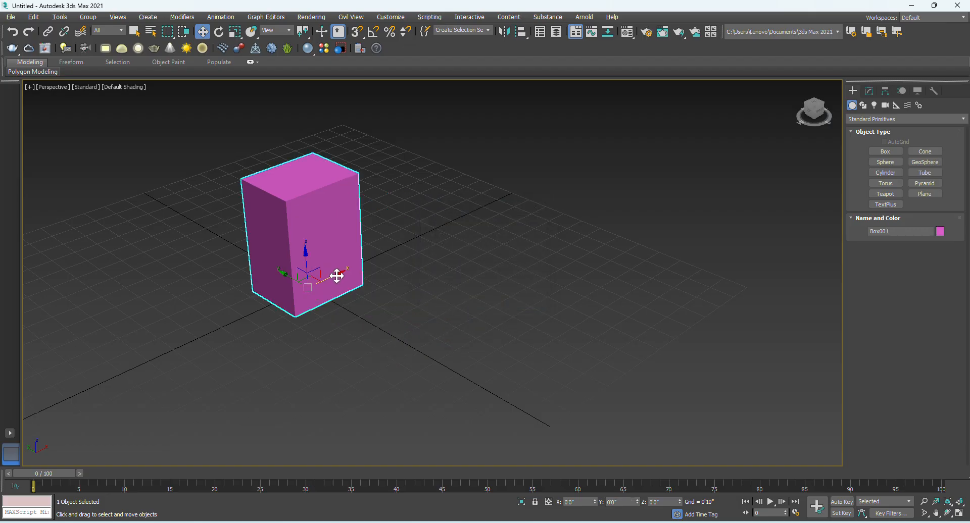
{"action": "mouse_move", "coordinate": [338, 278]}
{"action": "left_mouse_down", "text": "shift"}
{"action": "mouse_move", "coordinate": [469, 215]}
{"action": "mouse_move", "coordinate": [525, 221]}
{"action": "left_mouse_up", "text": "shift"}
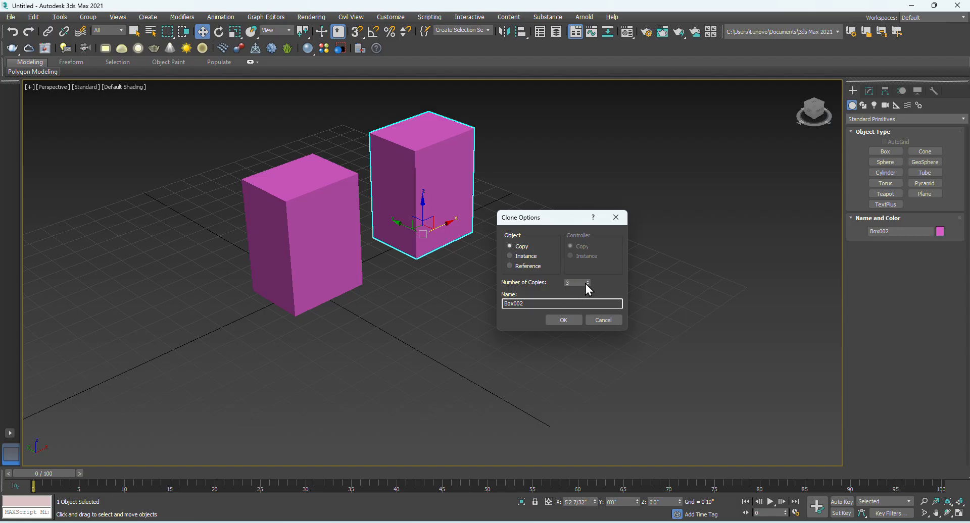
{"action": "left_click", "coordinate": [568, 321]}
{"action": "left_click", "coordinate": [545, 324]}
Change the original box's object color to dark yellow and deselect it.
{"action": "middle_click_drag", "start_coordinate": [491, 300], "coordinate": [405, 336]}
{"action": "left_click", "coordinate": [254, 272]}
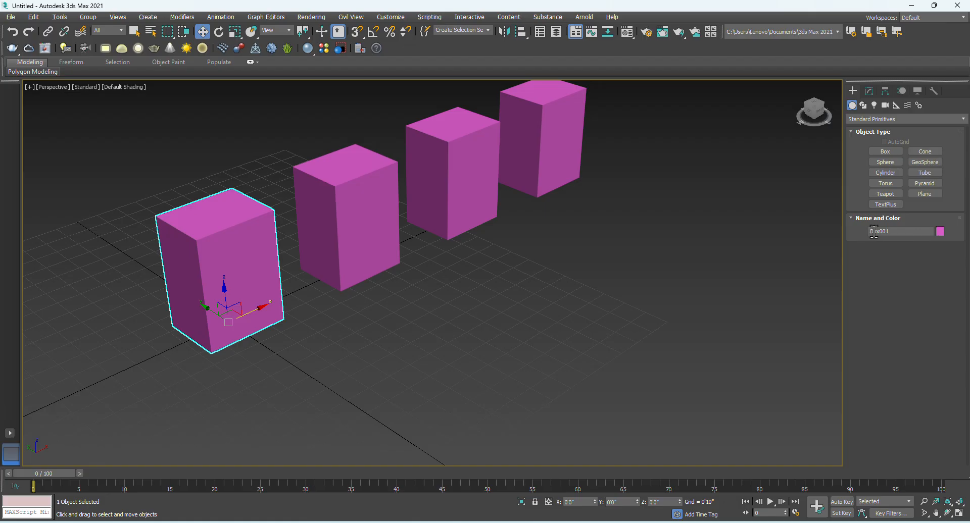
{"action": "left_click", "coordinate": [940, 231]}
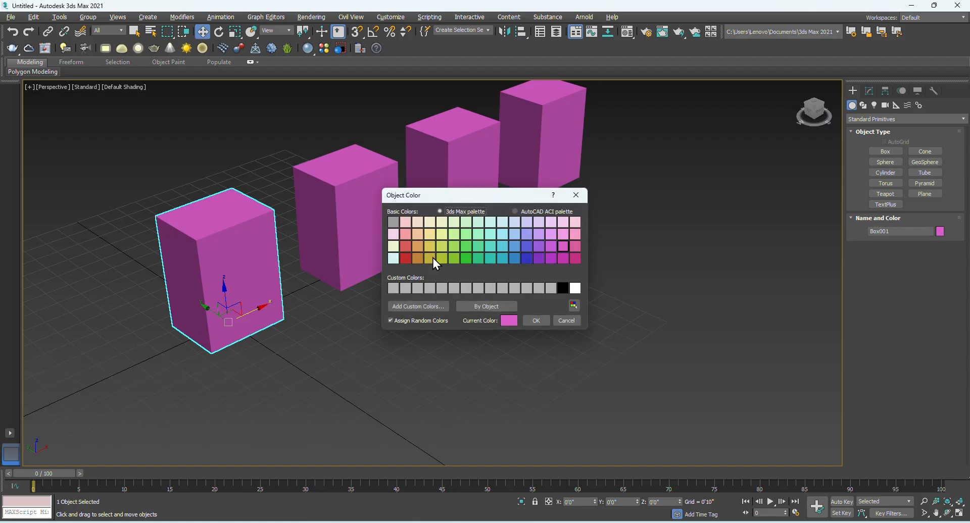
{"action": "left_click", "coordinate": [433, 258]}
{"action": "left_click", "coordinate": [537, 321]}
{"action": "left_click", "coordinate": [831, 270]}
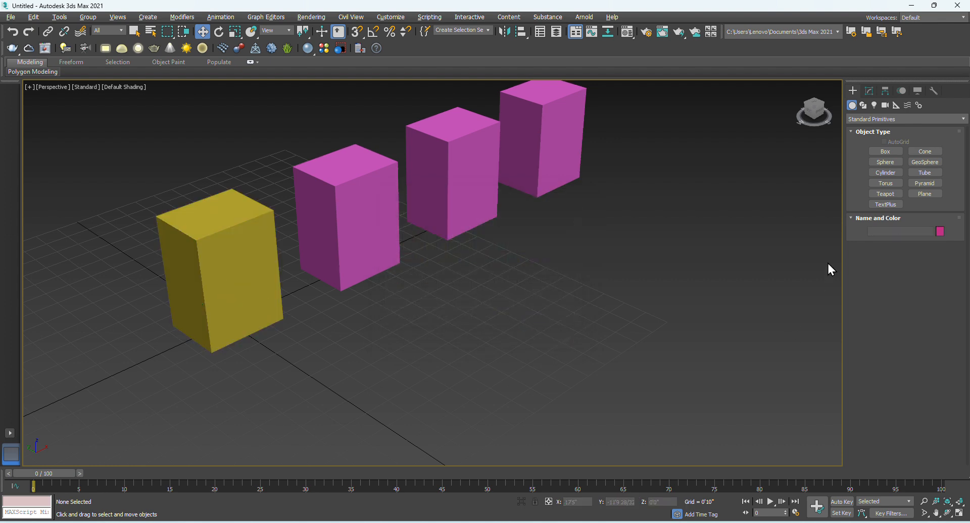
Rename the yellow box as goods, reselect it to check the name, and deselect it.
{"action": "left_click", "coordinate": [281, 256]}
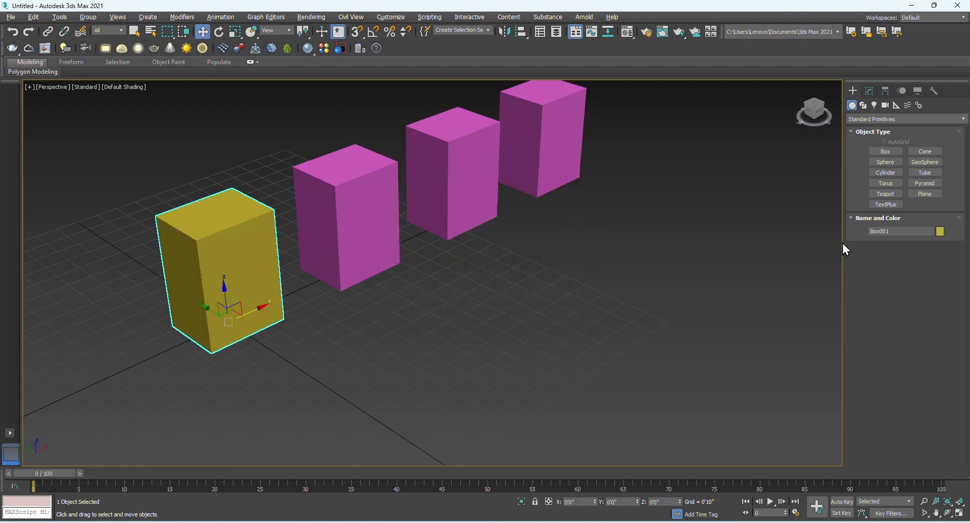
{"action": "left_click_drag", "start_coordinate": [893, 231], "coordinate": [852, 230]}
{"action": "type", "text": "goods"}
{"action": "key", "text": "Return"}
{"action": "left_click", "coordinate": [605, 305]}
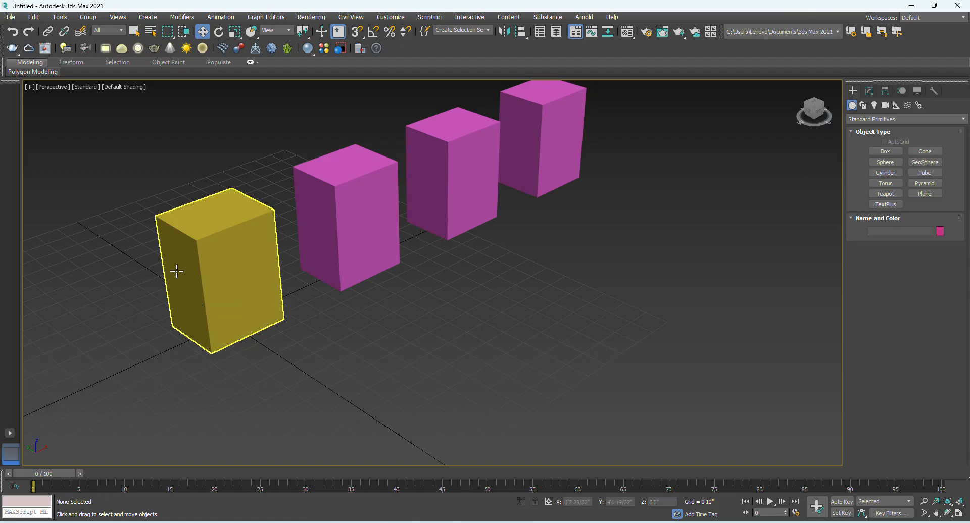
{"action": "middle_click_drag", "start_coordinate": [249, 283], "coordinate": [251, 290]}
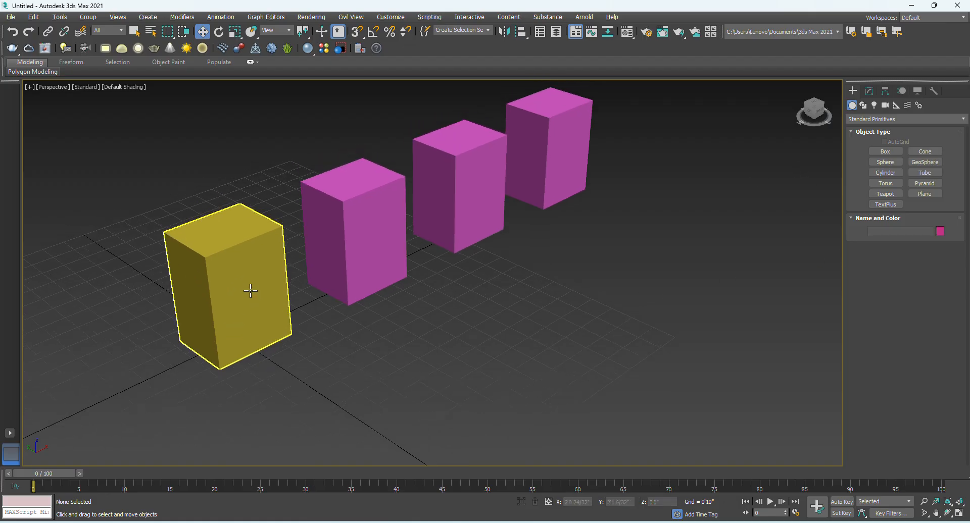
{"action": "left_click", "coordinate": [251, 290]}
{"action": "left_click", "coordinate": [459, 311]}
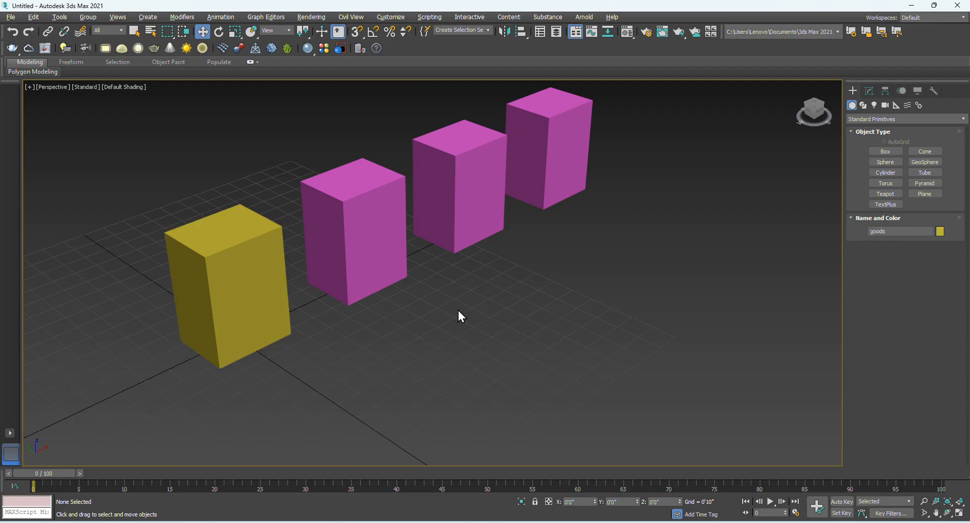
Resize the yellow goods box to a length of 4'1 14/32" and a height of 5'10 24/32".
{"action": "left_click", "coordinate": [390, 238]}
{"action": "left_click", "coordinate": [259, 270]}
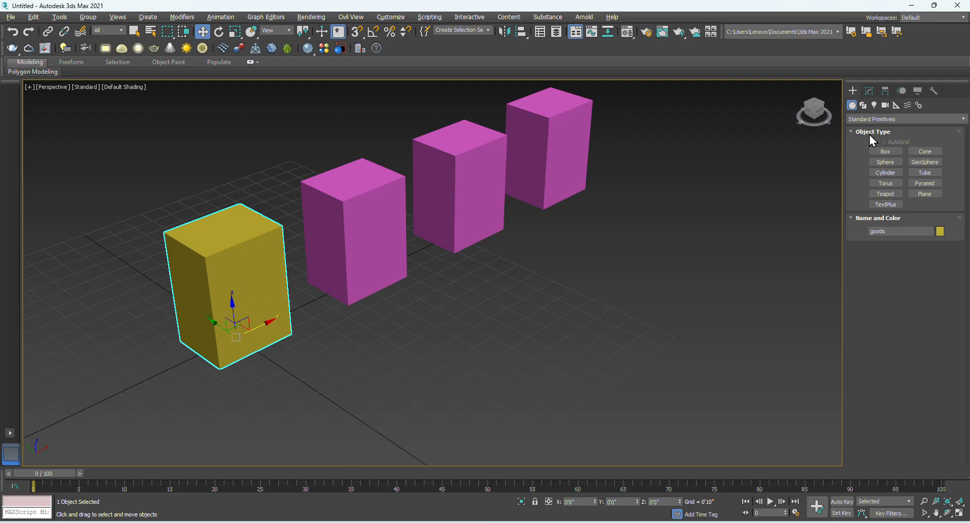
{"action": "left_click", "coordinate": [870, 92]}
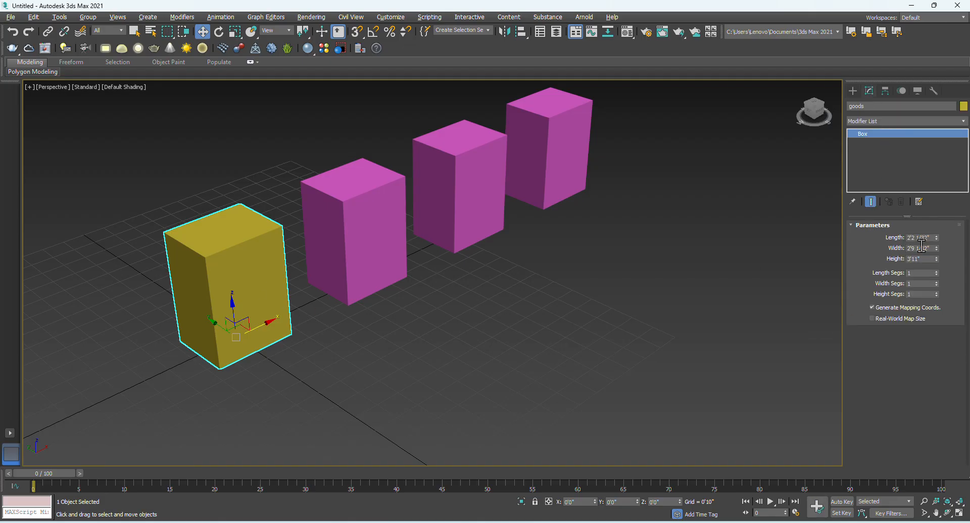
{"action": "mouse_move", "coordinate": [938, 238]}
{"action": "left_mouse_down"}
{"action": "mouse_move", "coordinate": [935, 276]}
{"action": "mouse_move", "coordinate": [925, 212]}
{"action": "mouse_move", "coordinate": [933, 262]}
{"action": "mouse_move", "coordinate": [933, 220]}
{"action": "mouse_move", "coordinate": [928, 233]}
{"action": "left_mouse_up"}
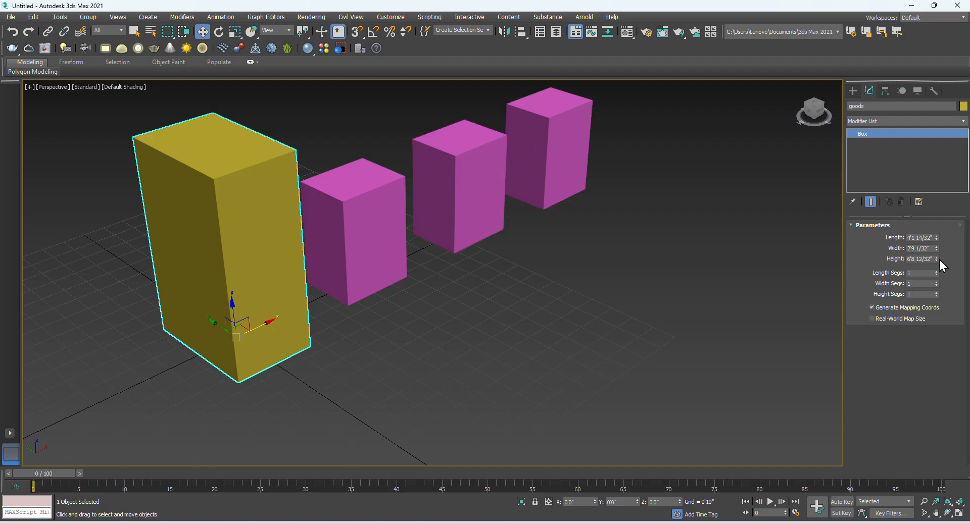
{"action": "left_click_drag", "start_coordinate": [937, 257], "coordinate": [933, 263]}
{"action": "right_click", "coordinate": [568, 315]}
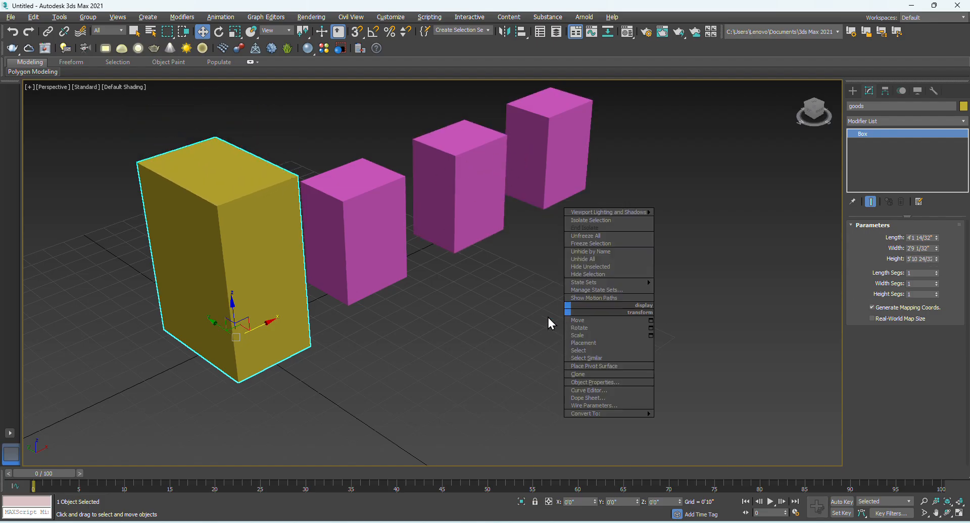
{"action": "scroll", "coordinate": [454, 328], "scroll_direction": "down", "scroll_amount": 3}
{"action": "middle_click_drag", "start_coordinate": [429, 356], "coordinate": [390, 326]}
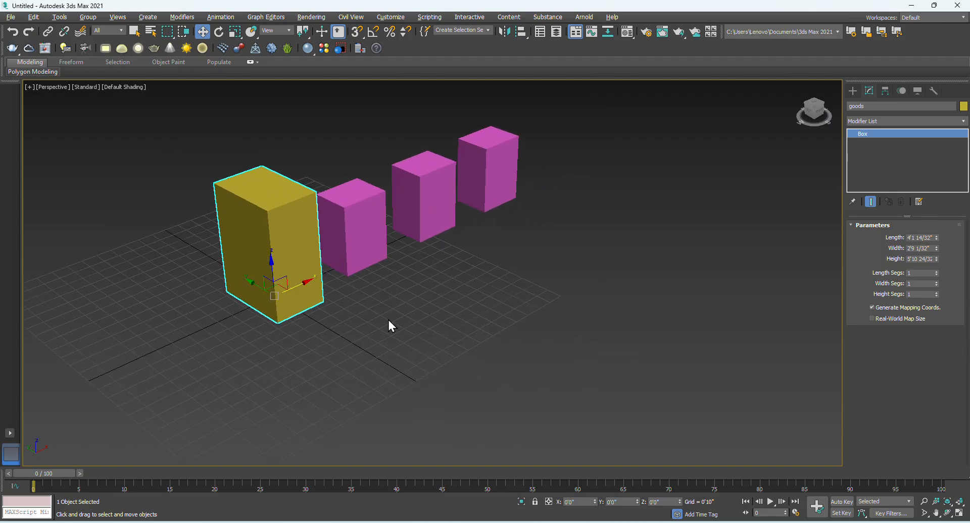
Clone the yellow box along negative Y as 6 instances spaced about 7'8" apart, and deselect.
{"action": "left_click", "coordinate": [389, 327]}
{"action": "left_click", "coordinate": [288, 282]}
{"action": "mouse_move", "coordinate": [258, 285]}
{"action": "left_mouse_down", "text": "shift"}
{"action": "mouse_move", "coordinate": [357, 336]}
{"action": "mouse_move", "coordinate": [370, 352]}
{"action": "left_mouse_up", "text": "shift"}
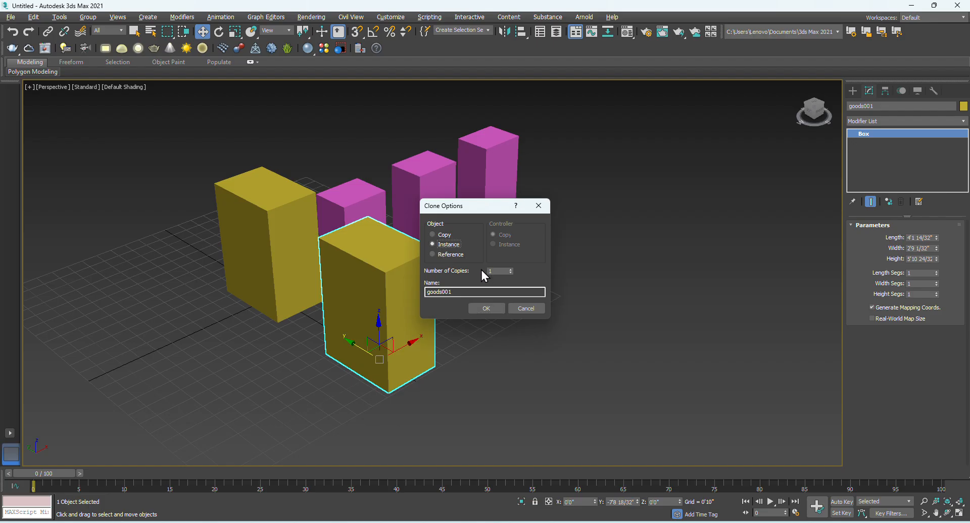
{"action": "left_click", "coordinate": [511, 270]}
{"action": "left_click", "coordinate": [487, 308]}
{"action": "scroll", "coordinate": [483, 275], "scroll_direction": "down", "scroll_amount": 4}
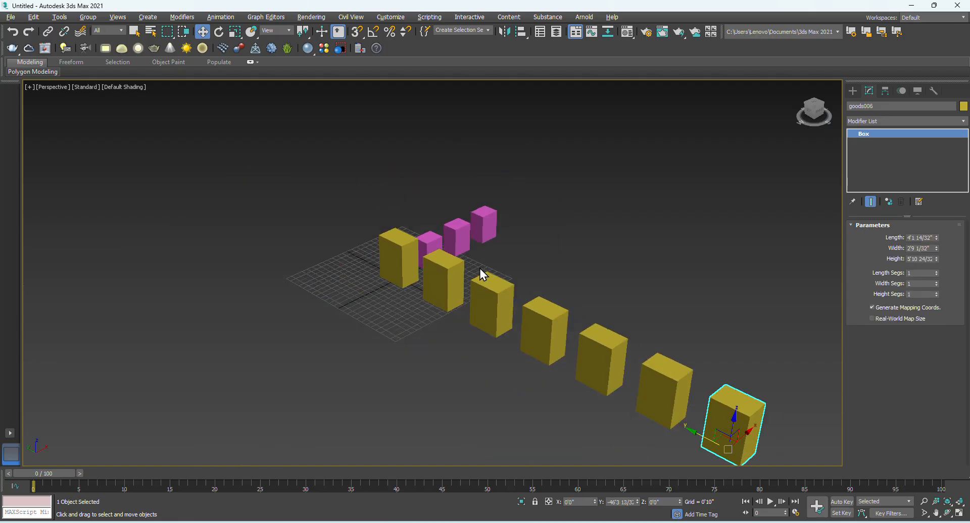
{"action": "left_click", "coordinate": [454, 342]}
{"action": "middle_click_drag", "start_coordinate": [532, 352], "coordinate": [478, 320]}
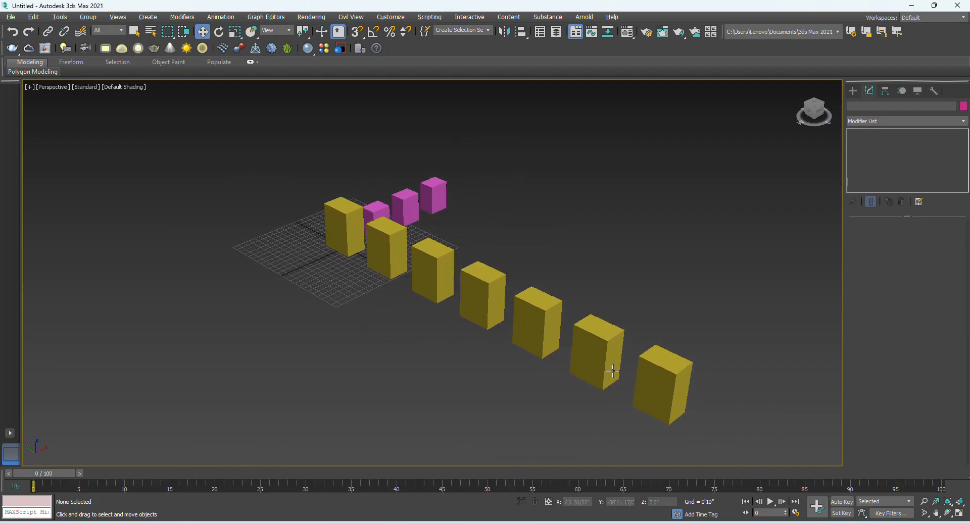
Set the farthest yellow instance's length to 1'8 24/32" and its width to 6'7 9/32".
{"action": "left_click", "coordinate": [651, 381]}
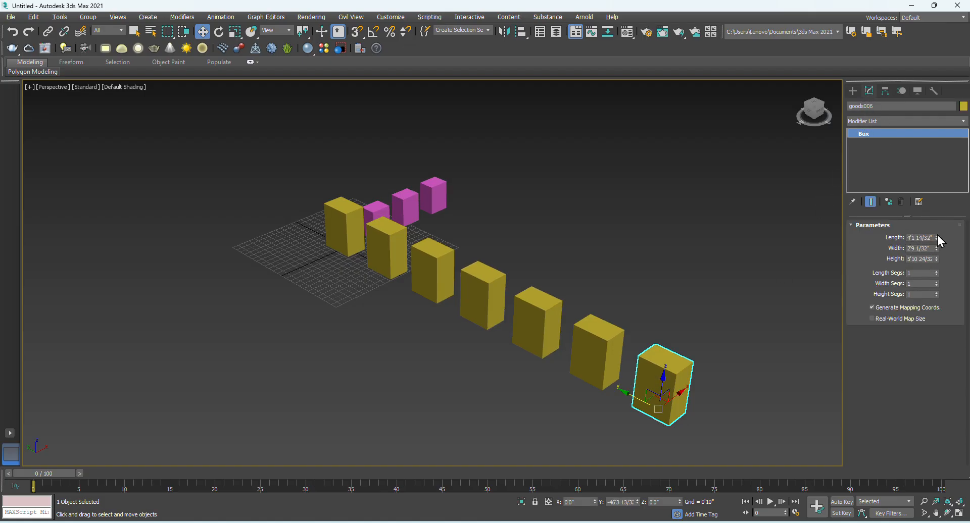
{"action": "left_click_drag", "start_coordinate": [938, 237], "coordinate": [929, 170]}
{"action": "left_click", "coordinate": [726, 352]}
{"action": "middle_click_drag", "start_coordinate": [668, 394], "coordinate": [483, 338]}
{"action": "scroll", "coordinate": [537, 371], "scroll_direction": "up", "scroll_amount": 3}
{"action": "scroll", "coordinate": [493, 323], "scroll_direction": "up", "scroll_amount": 2}
{"action": "scroll", "coordinate": [493, 323], "scroll_direction": "down", "scroll_amount": 1}
Give the farthest yellow instance 6 length segments and display edged faces in the viewport.
{"action": "left_click", "coordinate": [491, 324]}
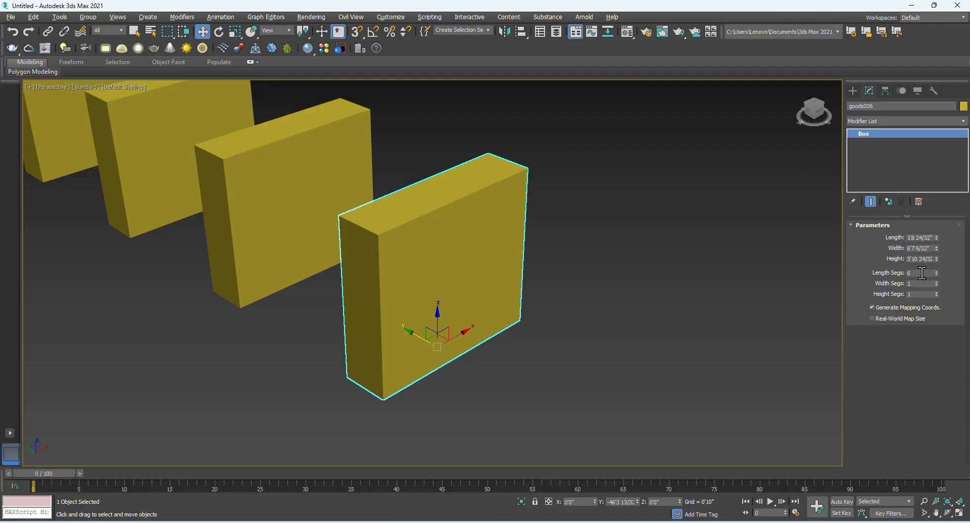
{"action": "left_click", "coordinate": [567, 291]}
{"action": "left_click", "coordinate": [432, 275]}
{"action": "key", "text": "F4"}
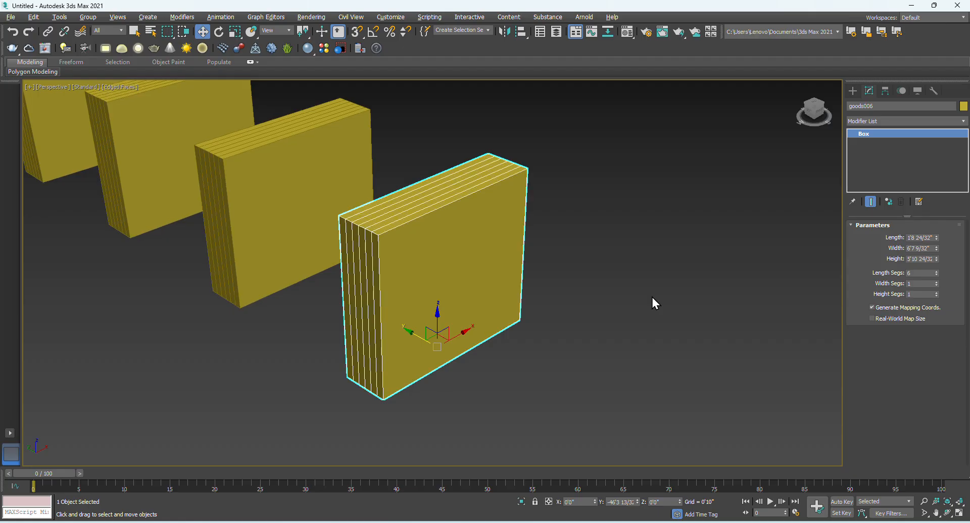
Set the selected instance's width segments to 7.
{"action": "left_click", "coordinate": [937, 283]}
{"action": "left_click", "coordinate": [938, 284]}
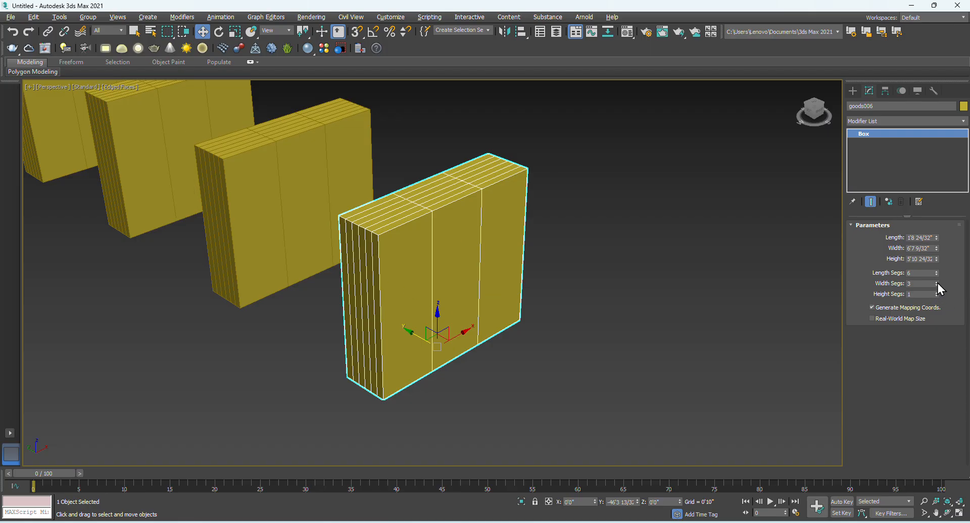
{"action": "left_click", "coordinate": [937, 283]}
{"action": "left_click", "coordinate": [937, 283]}
{"action": "left_click", "coordinate": [937, 284]}
{"action": "left_click", "coordinate": [937, 284]}
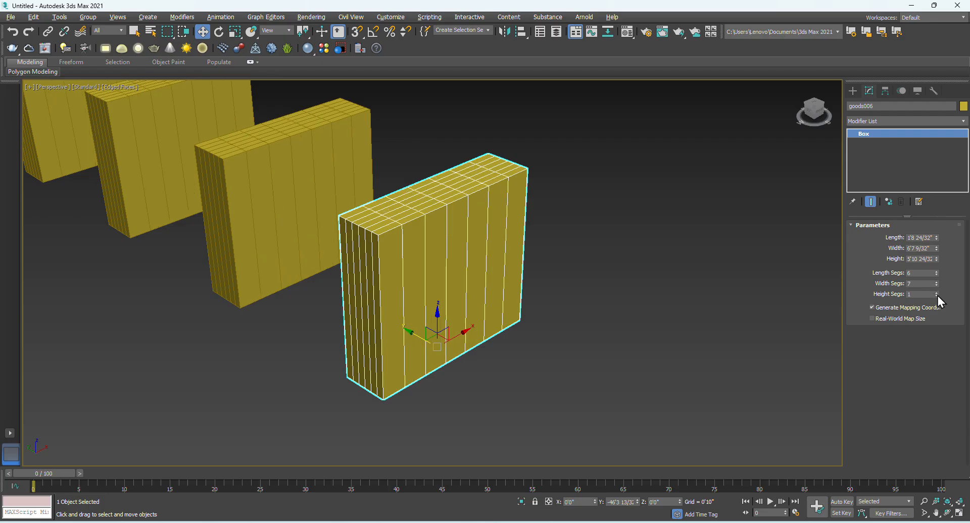
Set the selected instance's height segments to 10 and deselect it.
{"action": "left_click", "coordinate": [936, 293]}
{"action": "left_click", "coordinate": [936, 293]}
{"action": "left_click", "coordinate": [936, 293]}
{"action": "left_click", "coordinate": [936, 293]}
{"action": "left_click", "coordinate": [936, 293]}
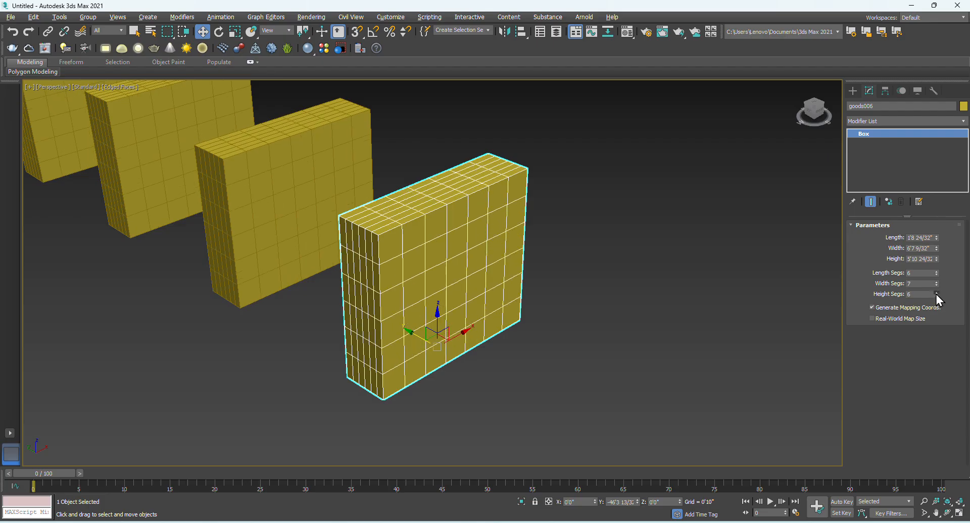
{"action": "left_click", "coordinate": [937, 293]}
{"action": "left_click", "coordinate": [936, 293]}
{"action": "left_click", "coordinate": [936, 293]}
{"action": "left_click", "coordinate": [936, 293]}
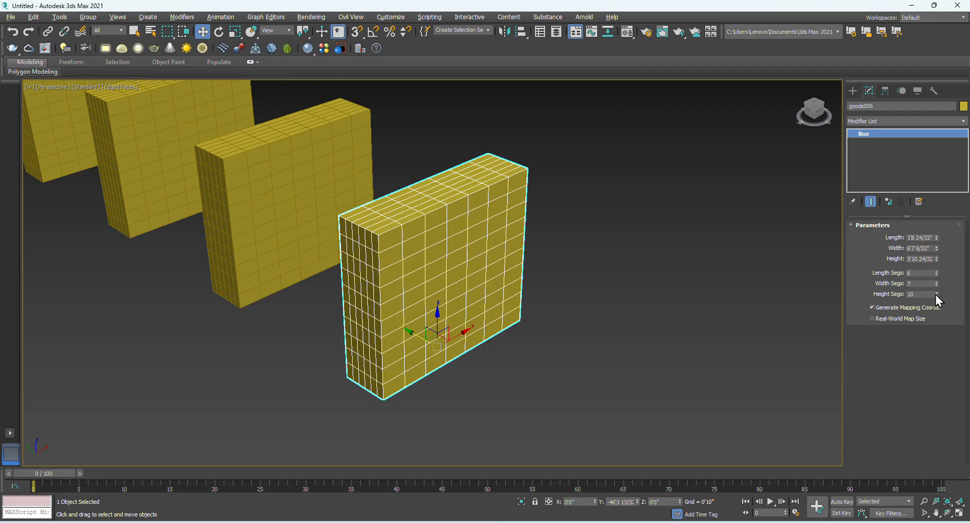
{"action": "left_click", "coordinate": [682, 347]}
Create a new box about 7'7" wide in the empty area beside the row of yellow boxes.
{"action": "scroll", "coordinate": [621, 346], "scroll_direction": "down", "scroll_amount": 8}
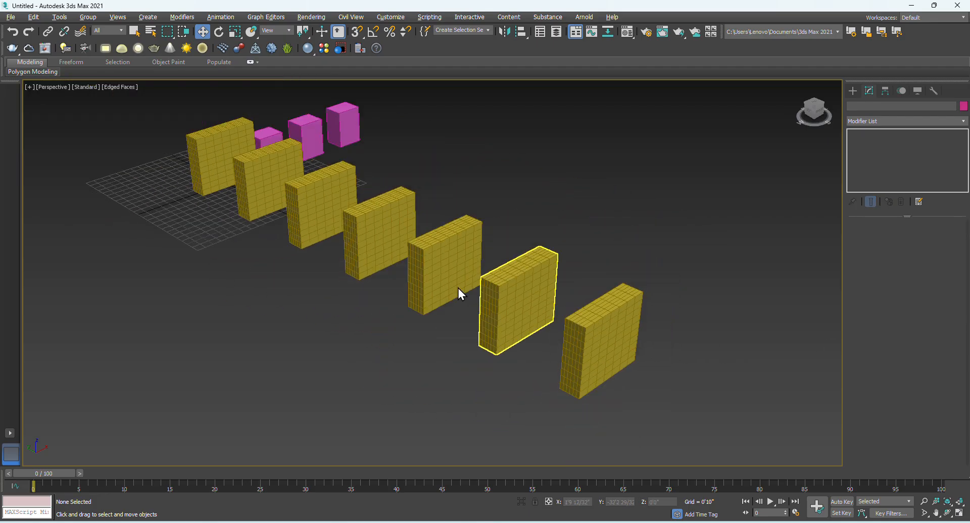
{"action": "middle_click_drag", "start_coordinate": [356, 263], "coordinate": [414, 342]}
{"action": "scroll", "coordinate": [253, 249], "scroll_direction": "up", "scroll_amount": 6}
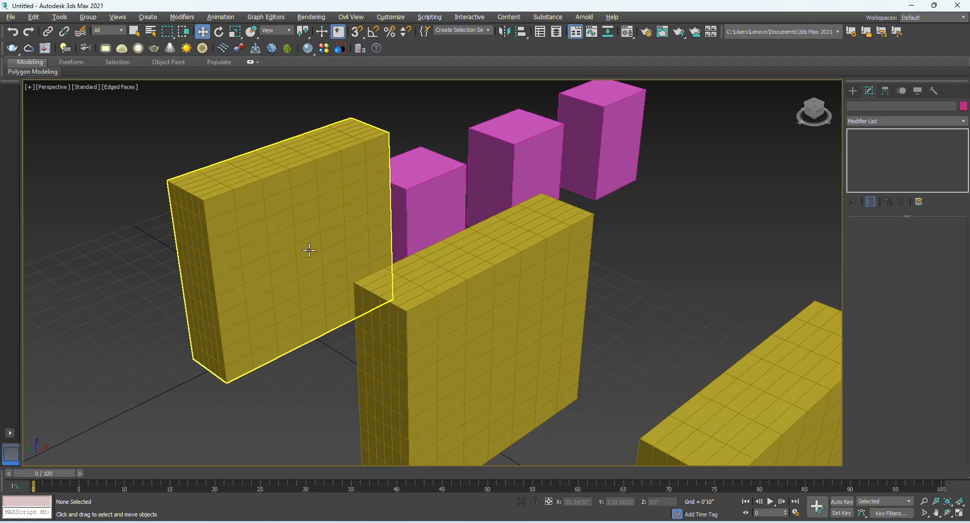
{"action": "scroll", "coordinate": [309, 250], "scroll_direction": "down", "scroll_amount": 10}
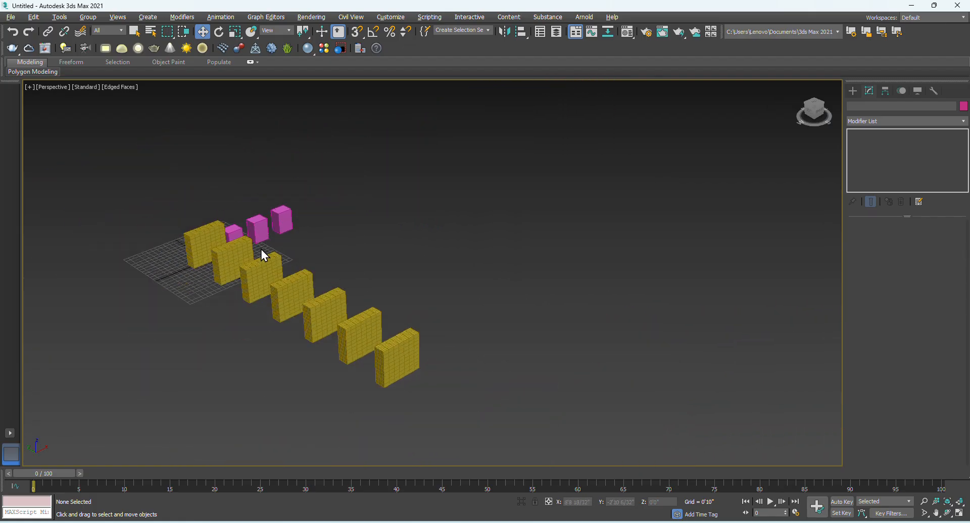
{"action": "scroll", "coordinate": [265, 339], "scroll_direction": "up", "scroll_amount": 4}
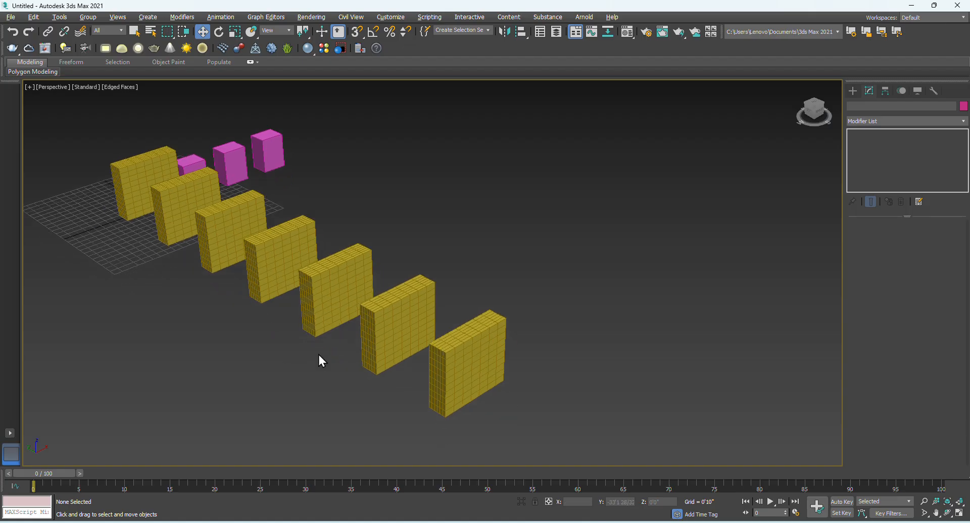
{"action": "left_click", "coordinate": [853, 90]}
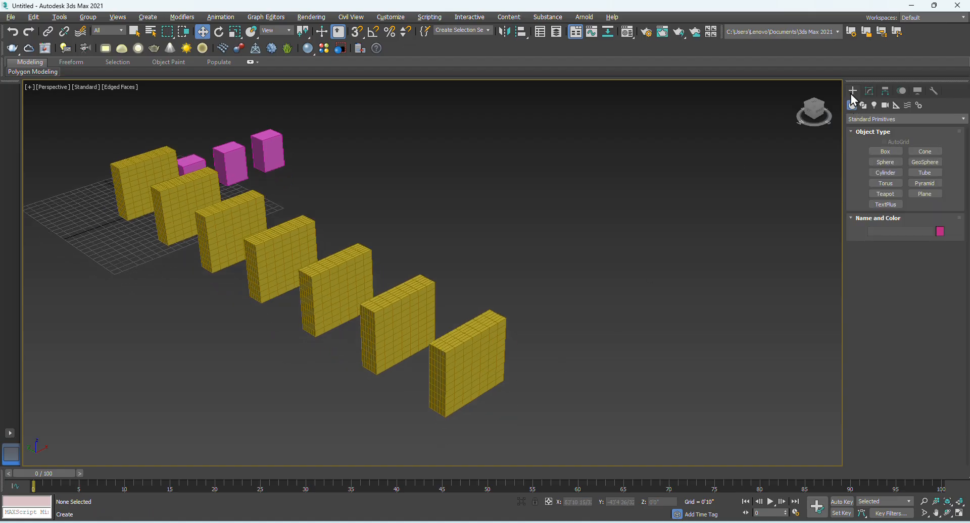
{"action": "left_click", "coordinate": [886, 151]}
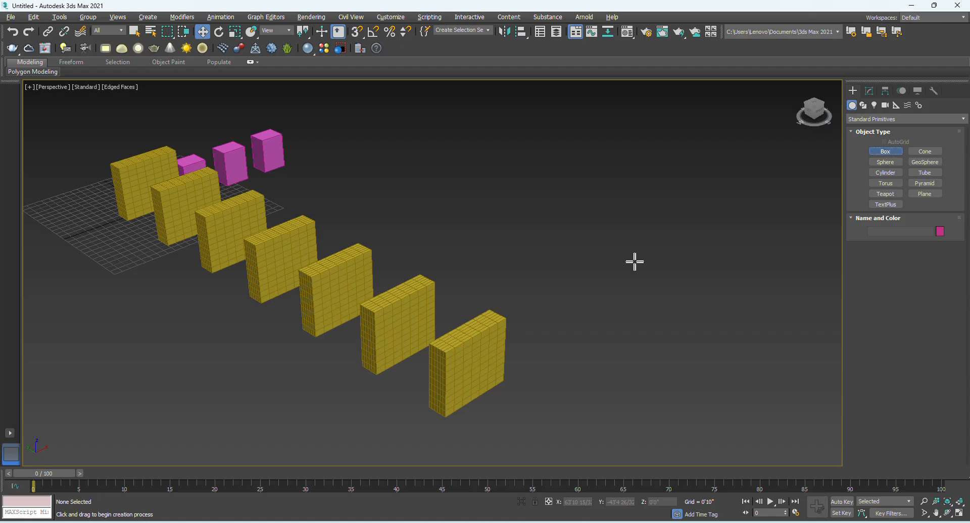
{"action": "left_click_drag", "start_coordinate": [606, 289], "coordinate": [606, 348]}
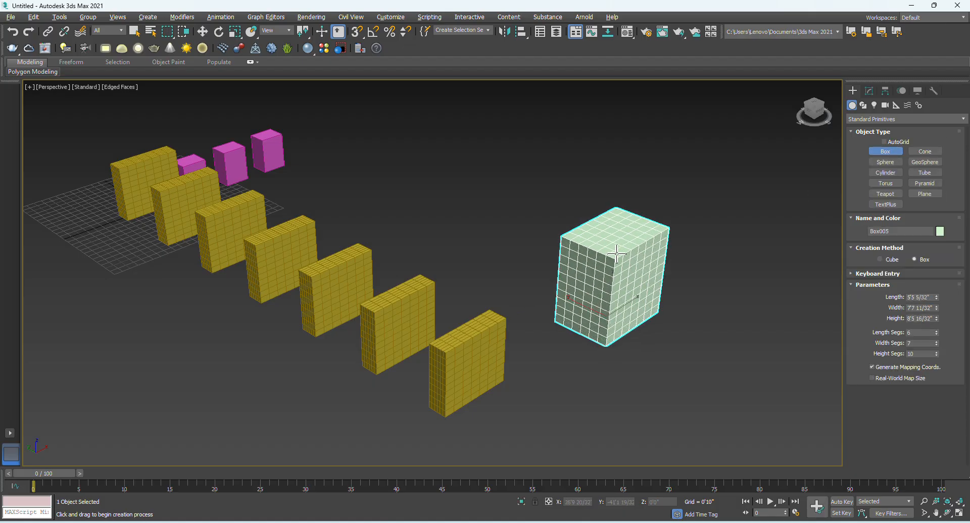
{"action": "left_click", "coordinate": [639, 256]}
Create a sphere in front of the new pale green box, end creation and deselect it.
{"action": "left_click", "coordinate": [887, 162]}
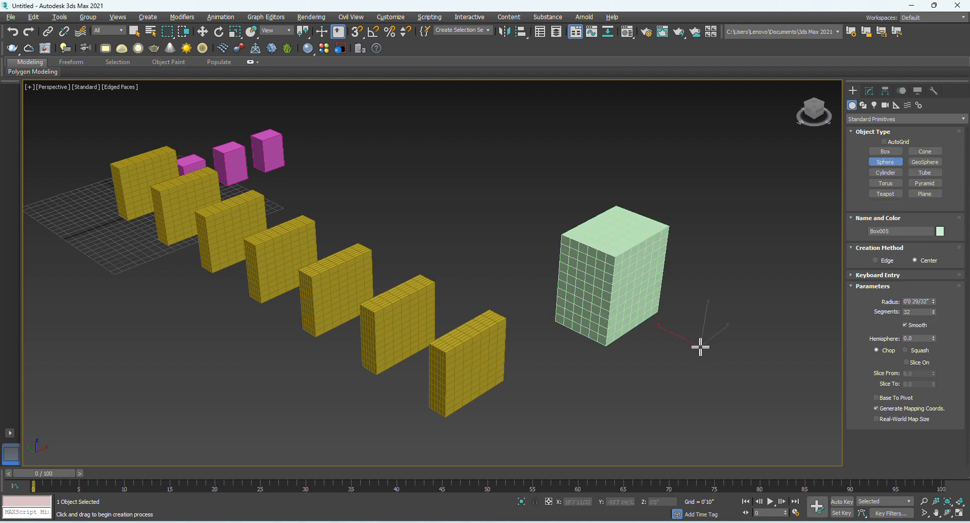
{"action": "left_click_drag", "start_coordinate": [700, 345], "coordinate": [669, 392]}
{"action": "right_click", "coordinate": [669, 392]}
{"action": "left_click", "coordinate": [579, 390]}
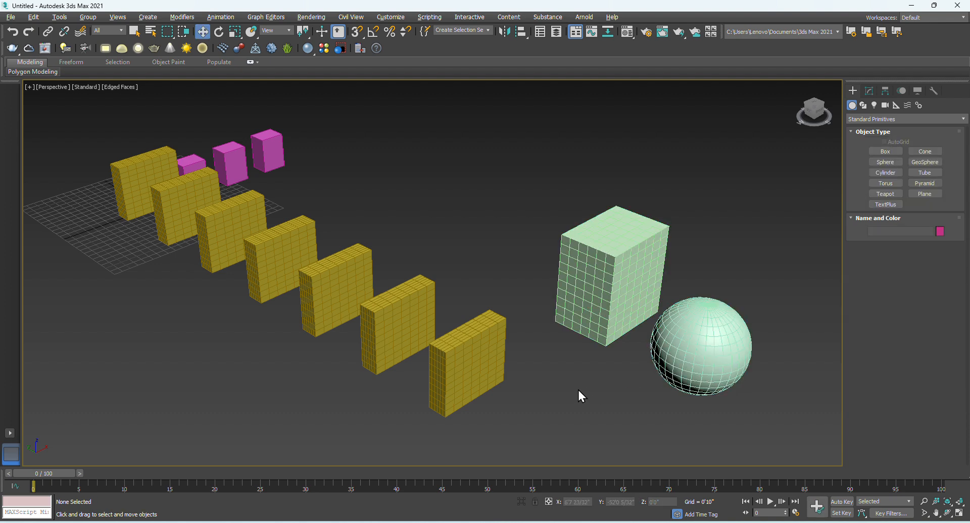
Select all objects in the scene and delete them.
{"action": "key", "text": "ctrl+a"}
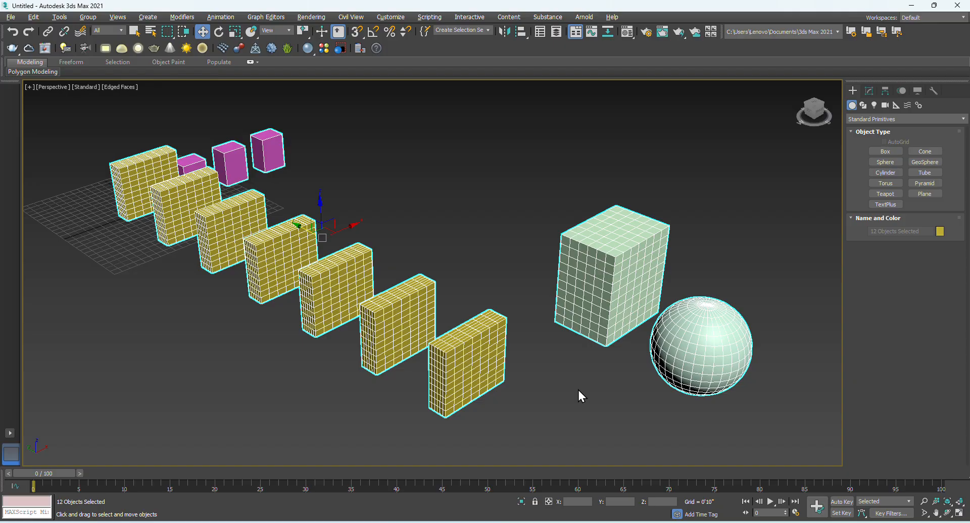
{"action": "key", "text": "Delete"}
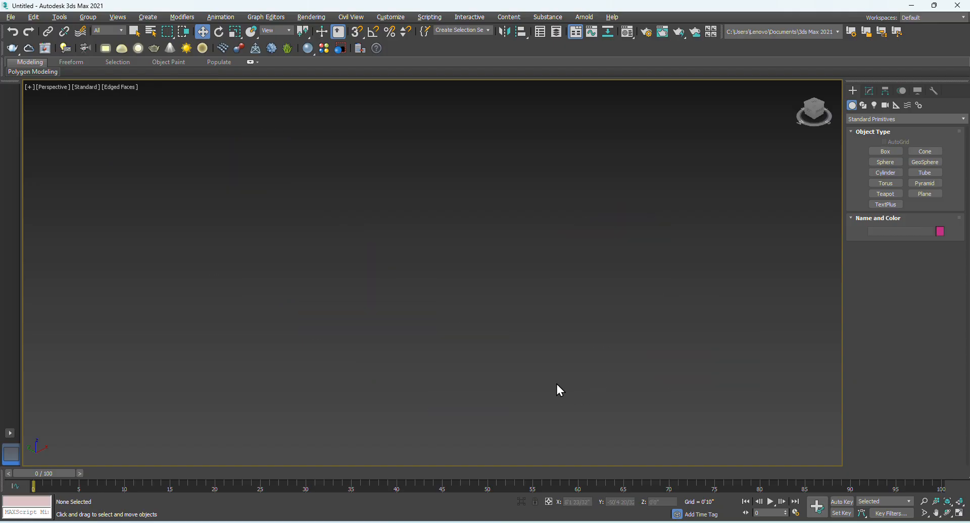
Switch to the four-viewport layout, reset all views to the scene extents, and maximize the Perspective view.
{"action": "left_click", "coordinate": [961, 512]}
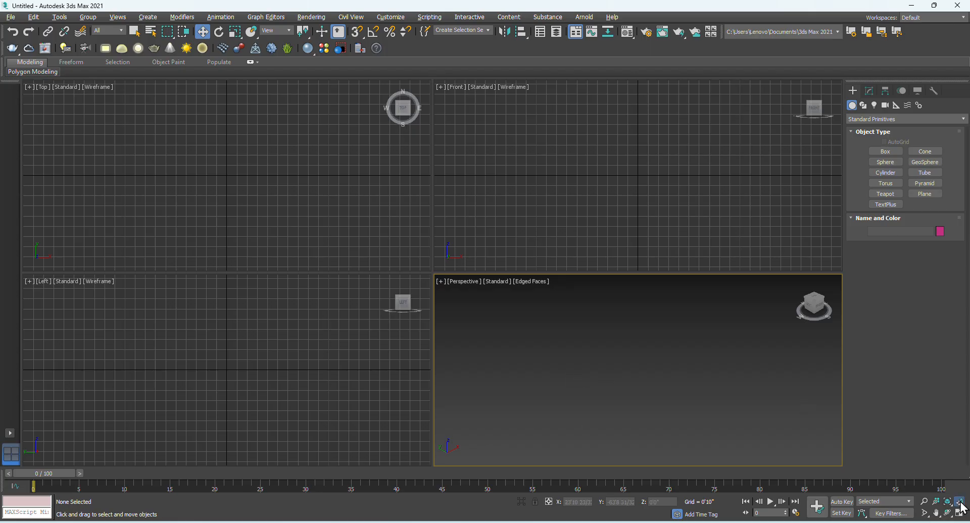
{"action": "left_click", "coordinate": [959, 502]}
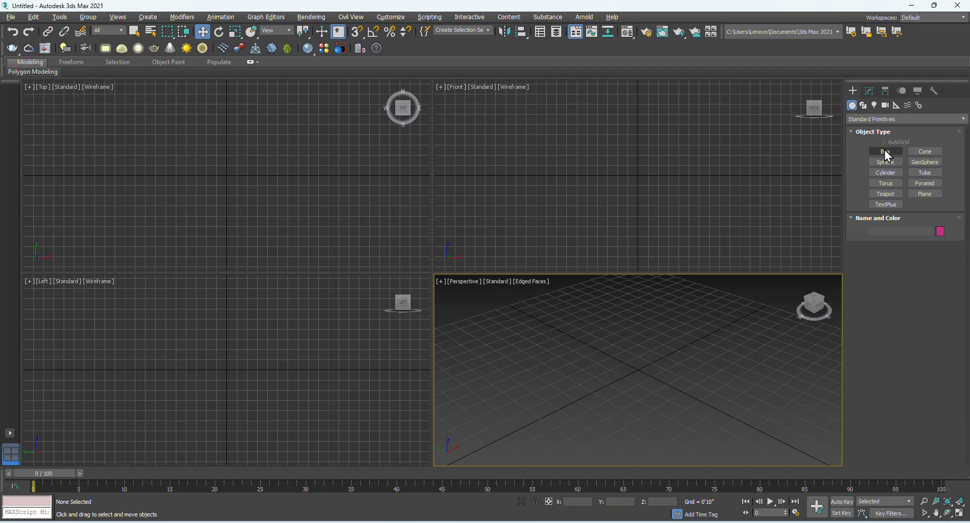
{"action": "left_click", "coordinate": [961, 513]}
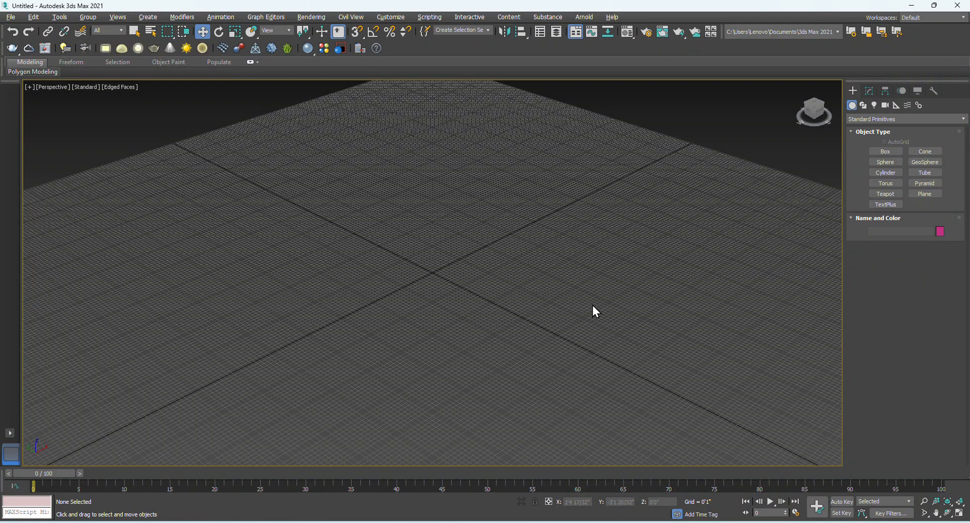
Create a box at the origin through Keyboard Entry with length 2', width 4' and height 6'.
{"action": "left_click", "coordinate": [885, 152]}
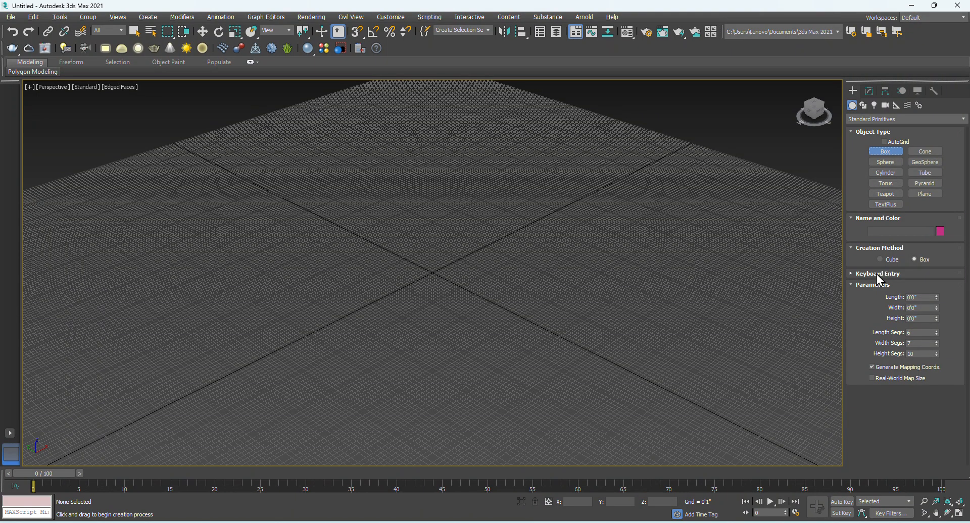
{"action": "left_click", "coordinate": [879, 275]}
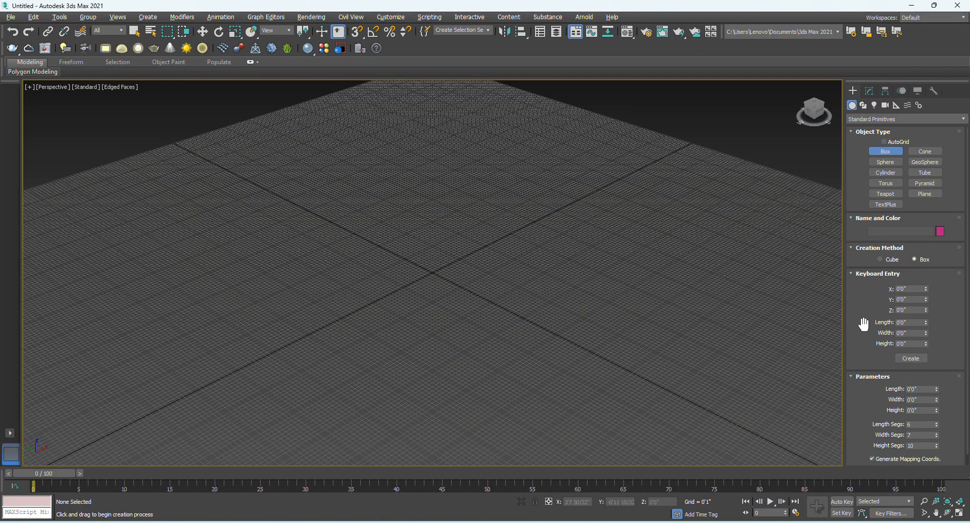
{"action": "left_click", "coordinate": [905, 322]}
{"action": "type", "text": "2'"}
{"action": "left_click", "coordinate": [911, 334]}
{"action": "type", "text": "4'"}
{"action": "left_click", "coordinate": [907, 344]}
{"action": "left_click", "coordinate": [907, 344]}
{"action": "type", "text": "6'"}
{"action": "key", "text": "Return"}
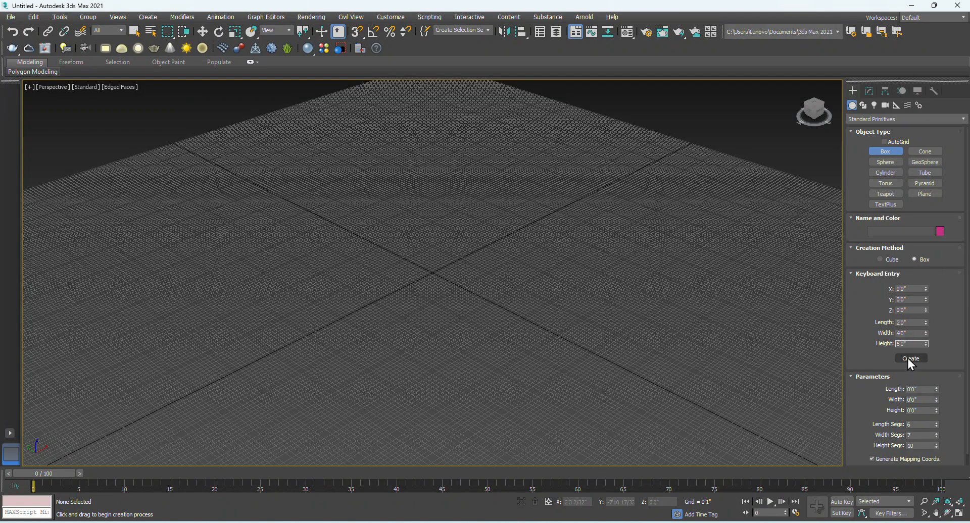
{"action": "left_click", "coordinate": [911, 362]}
{"action": "middle_click_drag", "start_coordinate": [560, 324], "coordinate": [437, 353]}
{"action": "scroll", "coordinate": [486, 368], "scroll_direction": "down", "scroll_amount": 5}
{"action": "scroll", "coordinate": [438, 354], "scroll_direction": "up", "scroll_amount": 2}
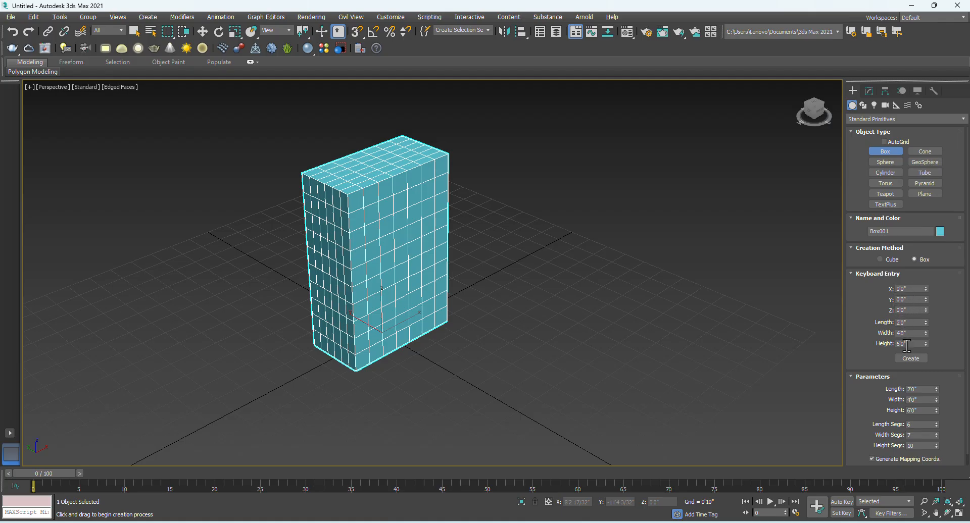
Create a second box of the same size at X 10' through Keyboard Entry, end creation and deselect it.
{"action": "left_click", "coordinate": [907, 289]}
{"action": "left_click", "coordinate": [910, 358]}
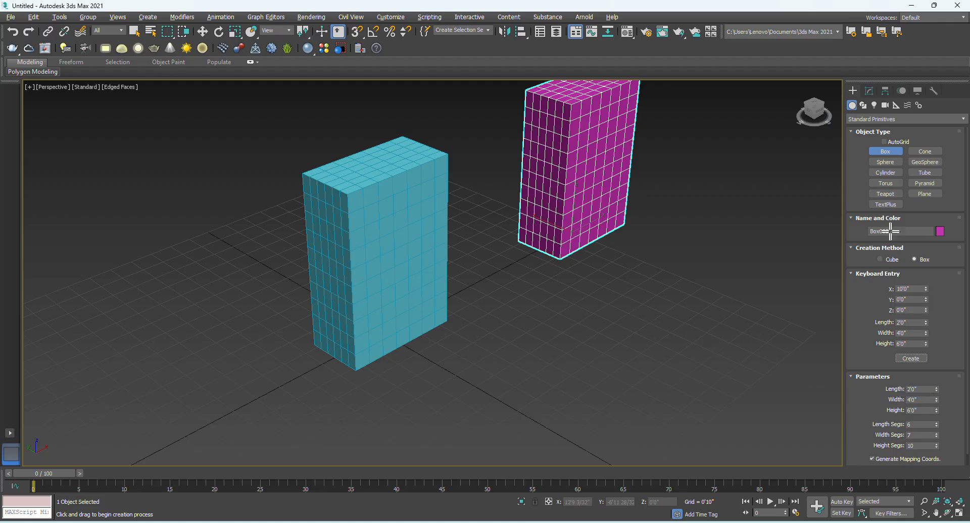
{"action": "right_click", "coordinate": [581, 287]}
{"action": "left_click", "coordinate": [582, 288]}
{"action": "middle_click_drag", "start_coordinate": [584, 287], "coordinate": [478, 325]}
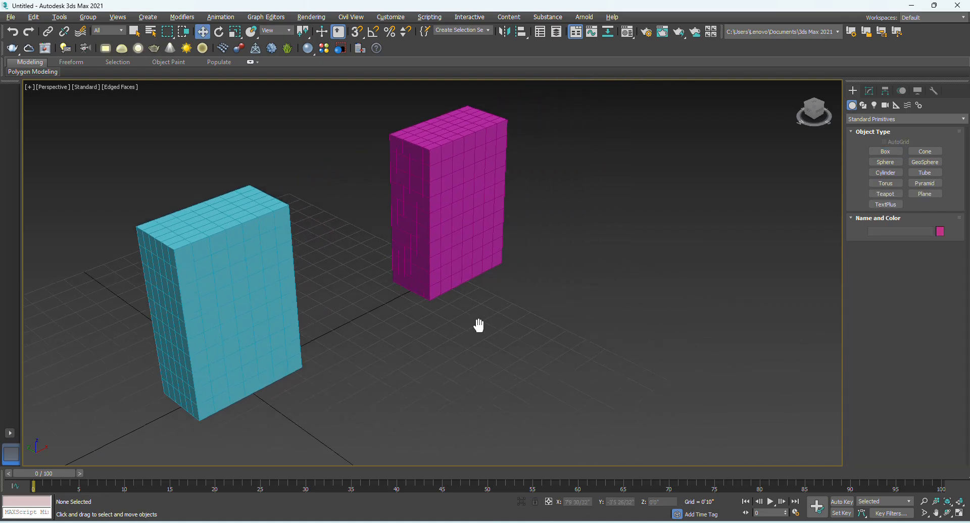
Set the length of the magenta box to 1' and deselect it.
{"action": "left_click", "coordinate": [451, 262]}
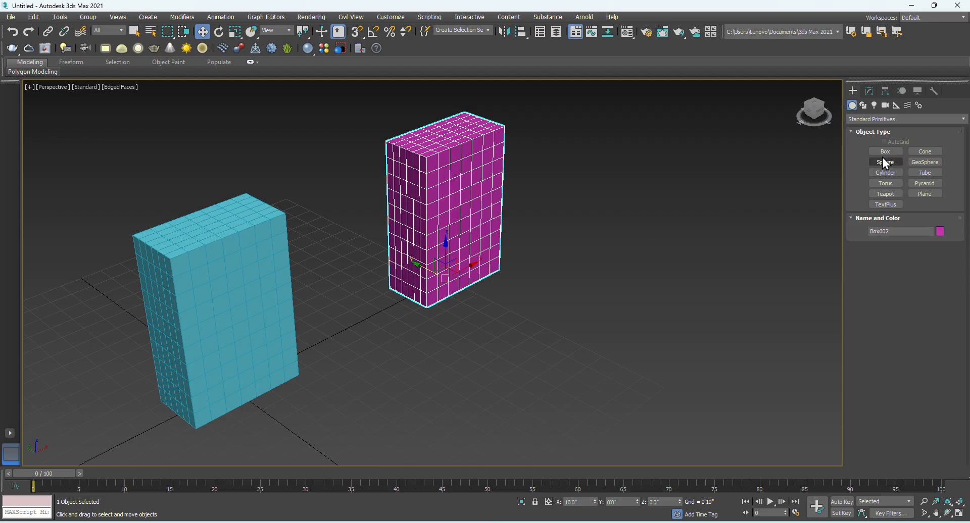
{"action": "left_click", "coordinate": [870, 92]}
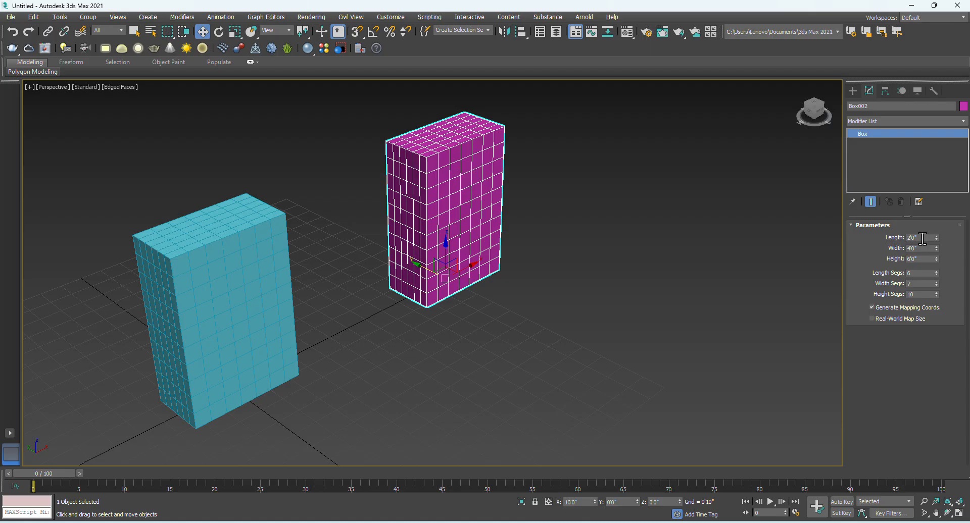
{"action": "left_click_drag", "start_coordinate": [929, 237], "coordinate": [893, 237]}
{"action": "type", "text": "1"}
{"action": "key", "text": "Return"}
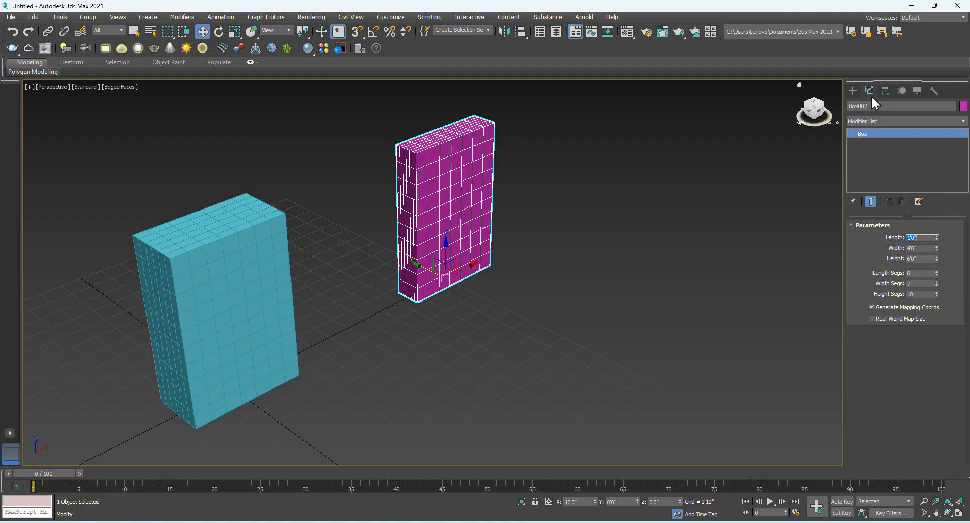
{"action": "left_click", "coordinate": [554, 300]}
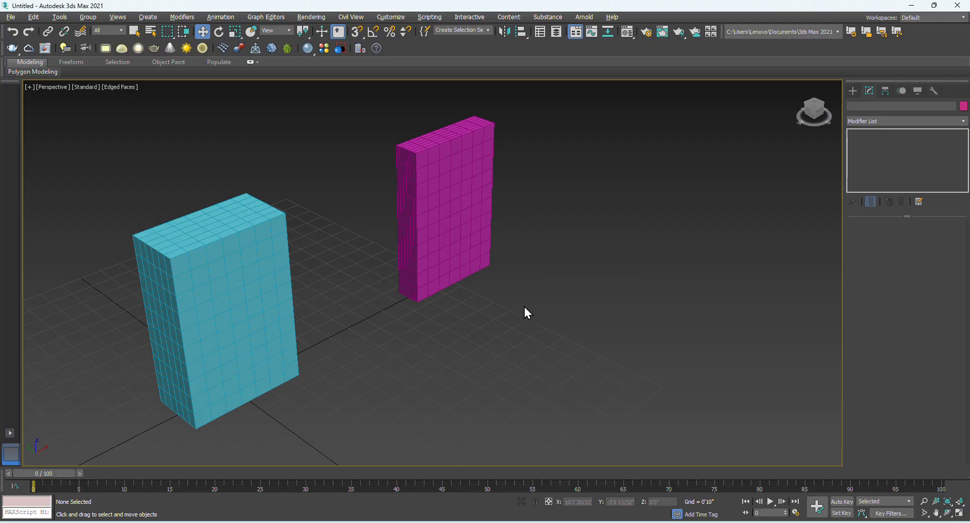
Delete the cyan box at the origin.
{"action": "middle_click_drag", "start_coordinate": [448, 337], "coordinate": [422, 297]}
{"action": "left_click", "coordinate": [270, 296]}
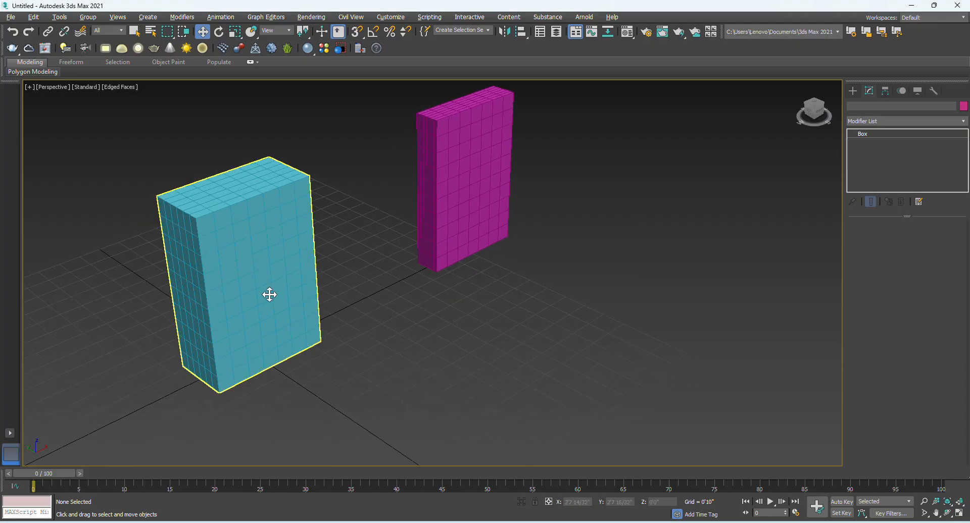
{"action": "key", "text": "Delete"}
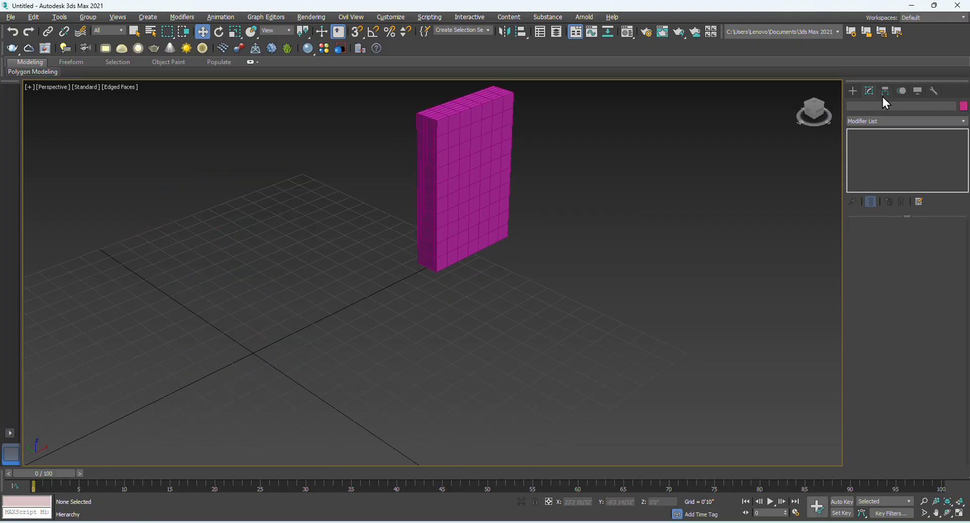
Create a freehand box about 3'8" long, 3'8" wide and 4'11" high in front of the magenta box, then end creation.
{"action": "left_click", "coordinate": [853, 91]}
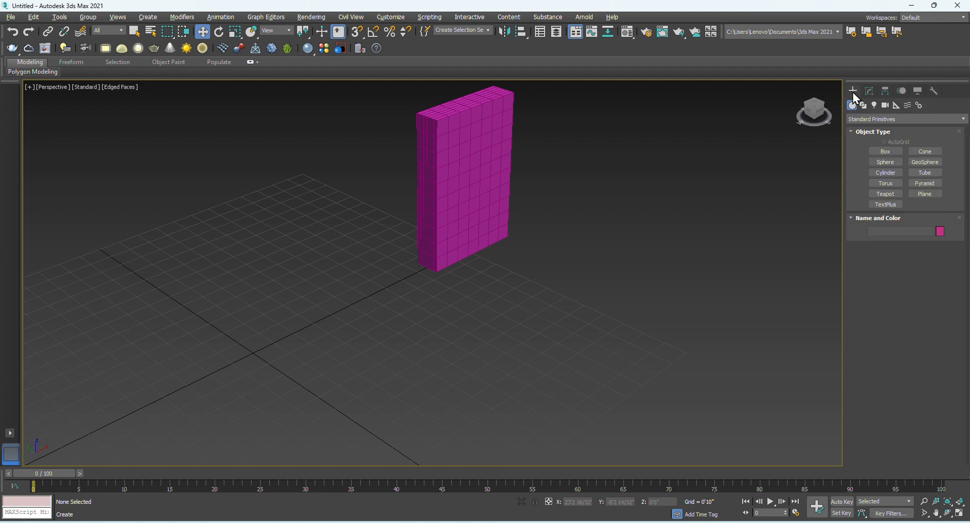
{"action": "left_click", "coordinate": [885, 153]}
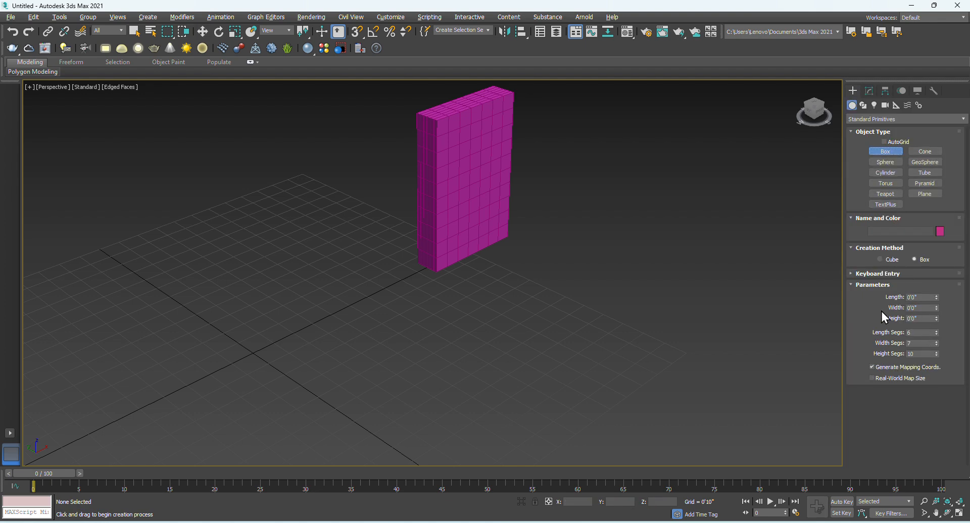
{"action": "left_click", "coordinate": [863, 275]}
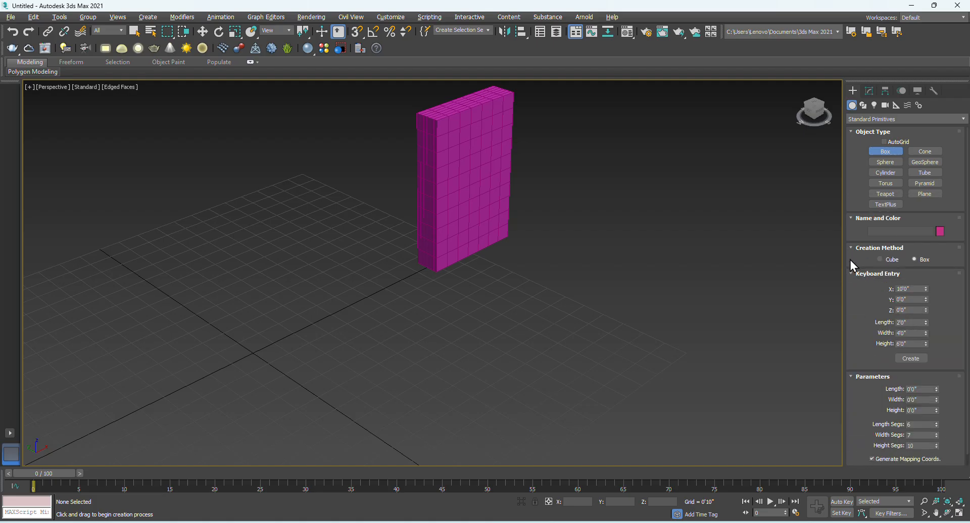
{"action": "left_click", "coordinate": [854, 276]}
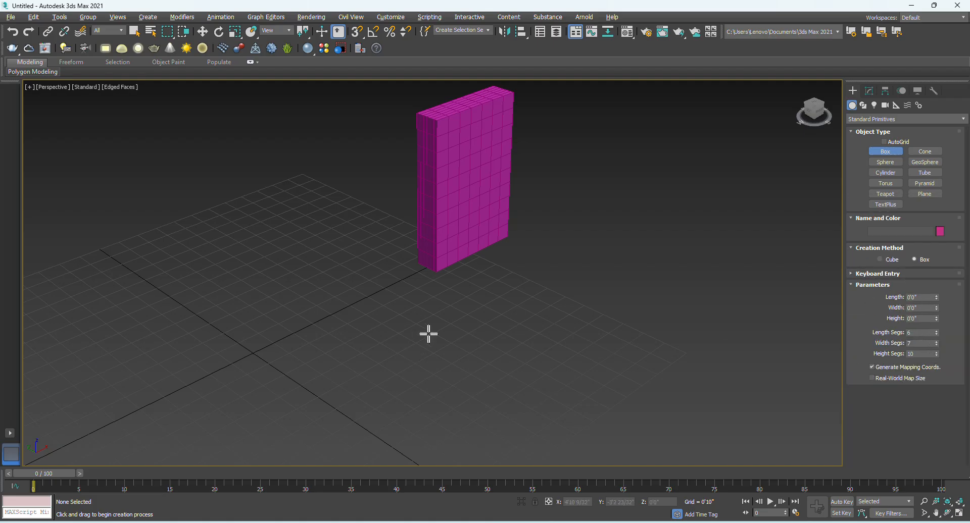
{"action": "left_click_drag", "start_coordinate": [427, 335], "coordinate": [426, 431]}
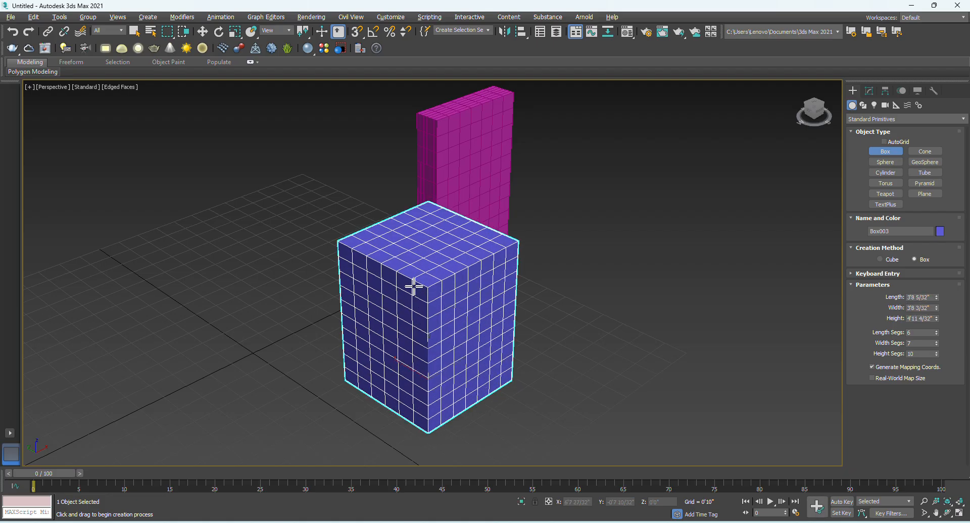
{"action": "left_click", "coordinate": [411, 288]}
{"action": "right_click", "coordinate": [608, 320]}
{"action": "left_click", "coordinate": [598, 348]}
{"action": "middle_click_drag", "start_coordinate": [498, 339], "coordinate": [496, 333]}
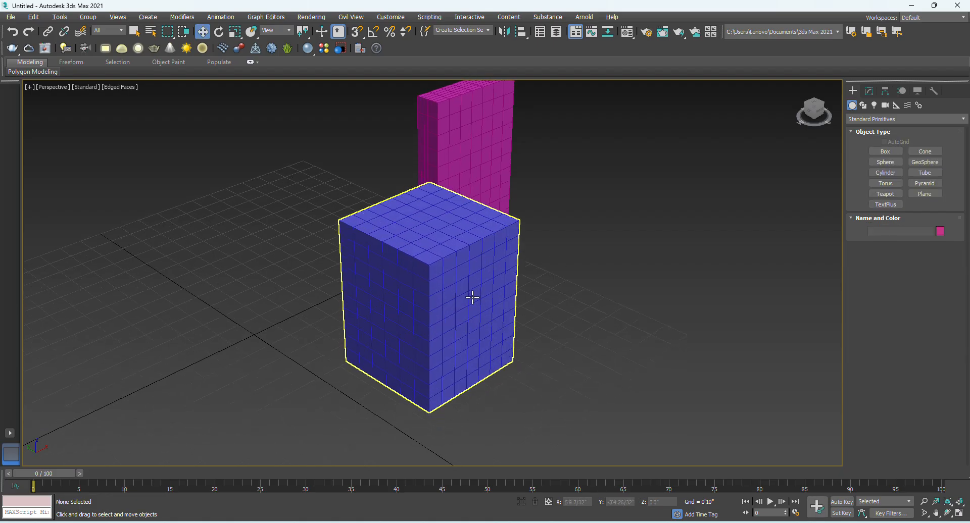
Set the blue box's length to 2', width to 4' and height to 6', and deselect it.
{"action": "left_click", "coordinate": [417, 333]}
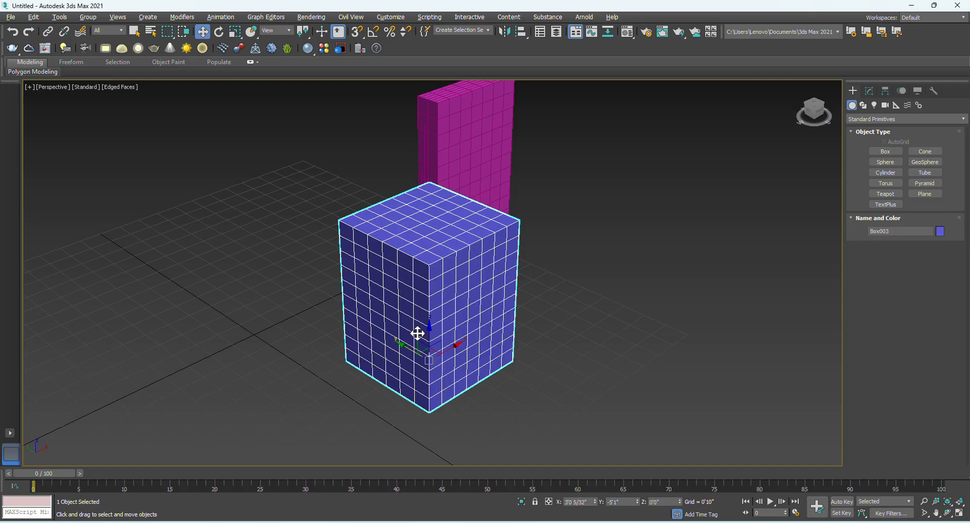
{"action": "left_click", "coordinate": [870, 91]}
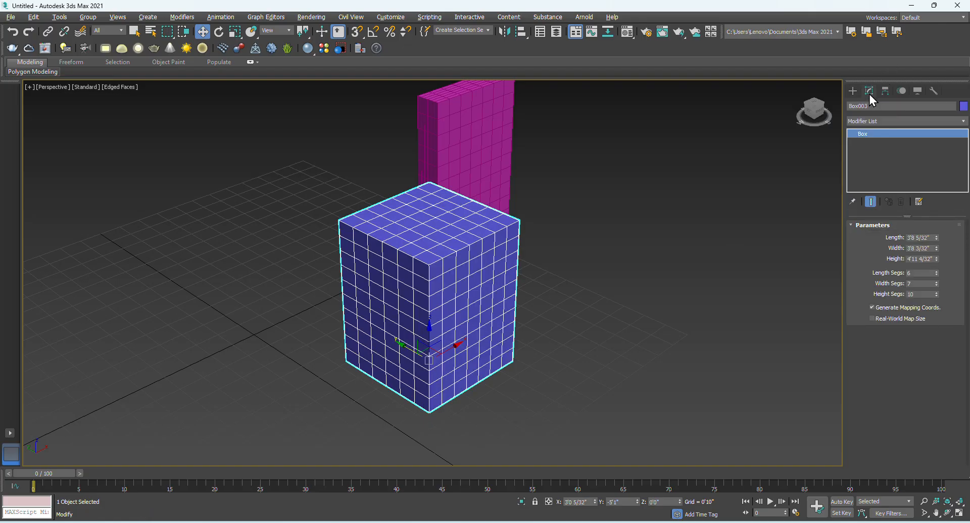
{"action": "double_click", "coordinate": [916, 237]}
{"action": "type", "text": "24"}
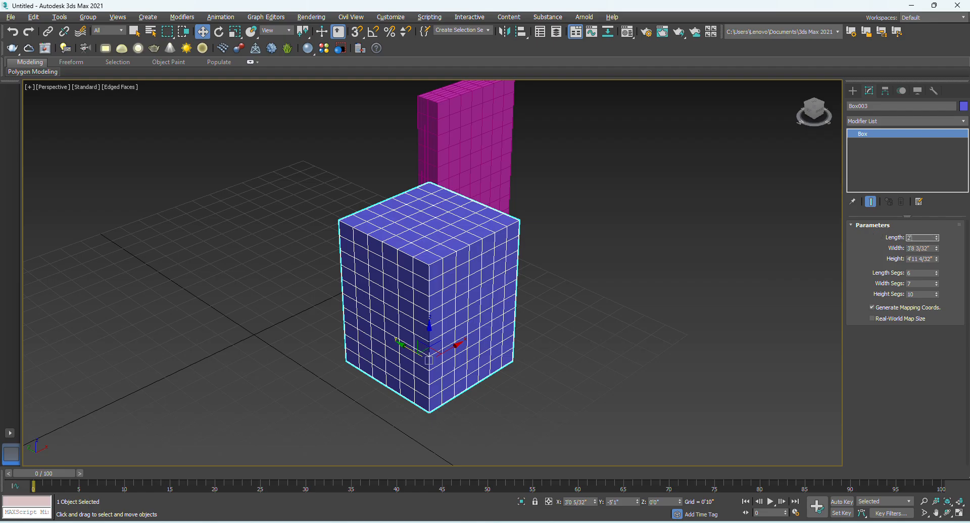
{"action": "key", "text": "Return"}
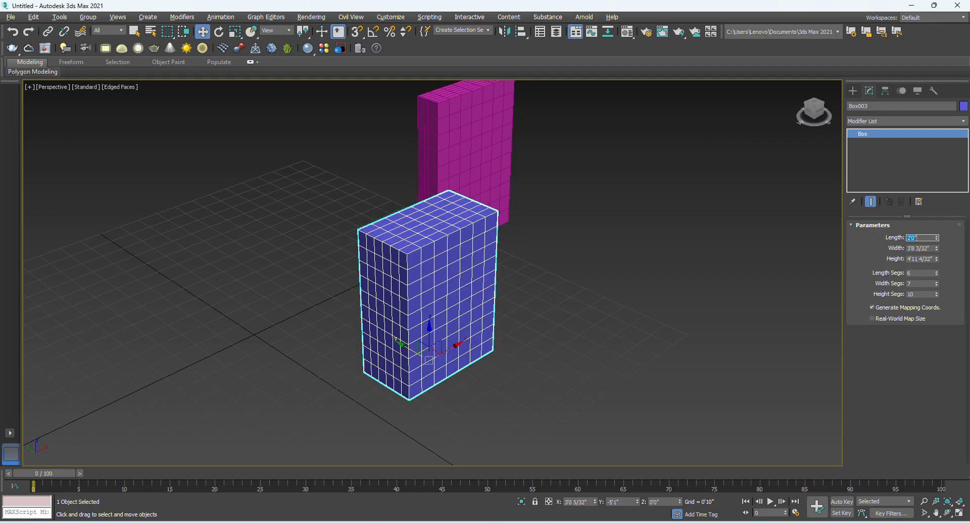
{"action": "double_click", "coordinate": [922, 248]}
{"action": "type", "text": "4'0"}
{"action": "key", "text": "Tab"}
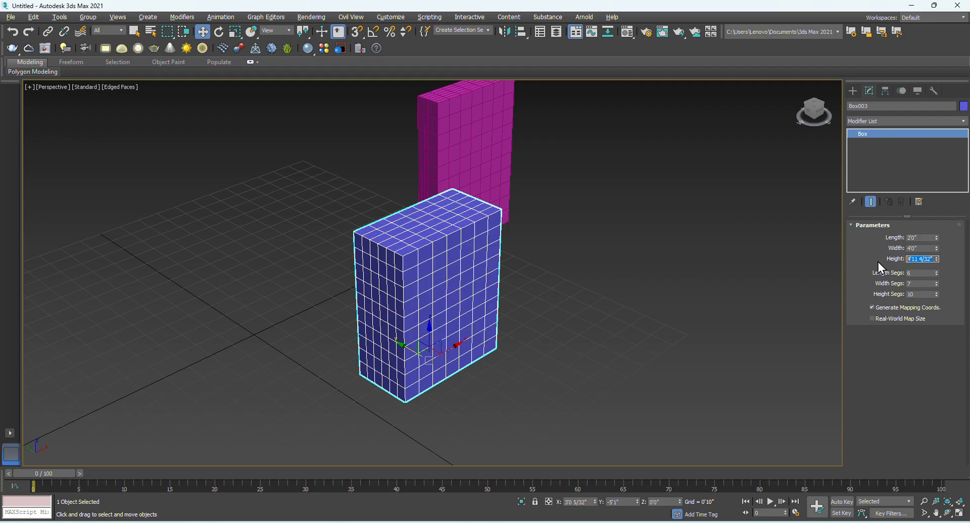
{"action": "type", "text": "6"}
{"action": "left_click", "coordinate": [716, 325]}
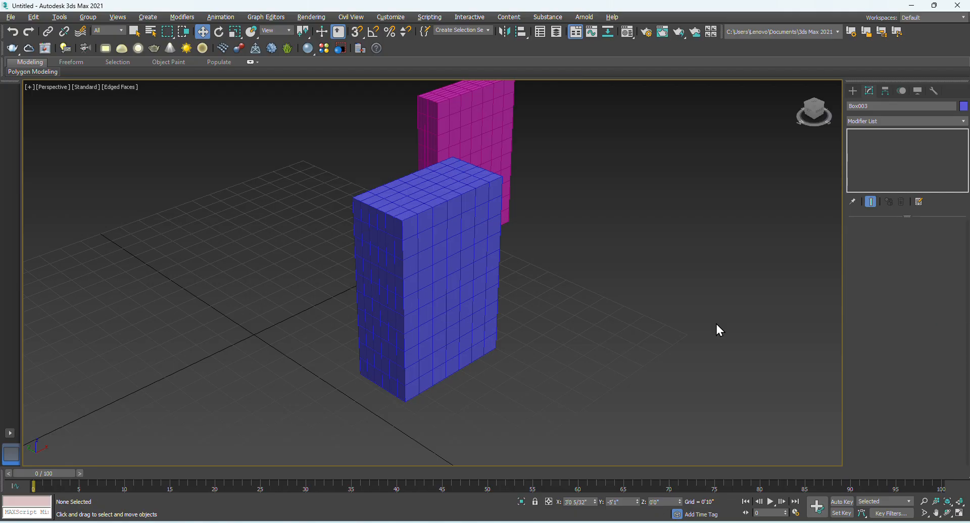
{"action": "right_click", "coordinate": [667, 324]}
Move the blue box to the origin by resetting its X and Y coordinates to 0, and deselect it.
{"action": "left_click", "coordinate": [467, 300]}
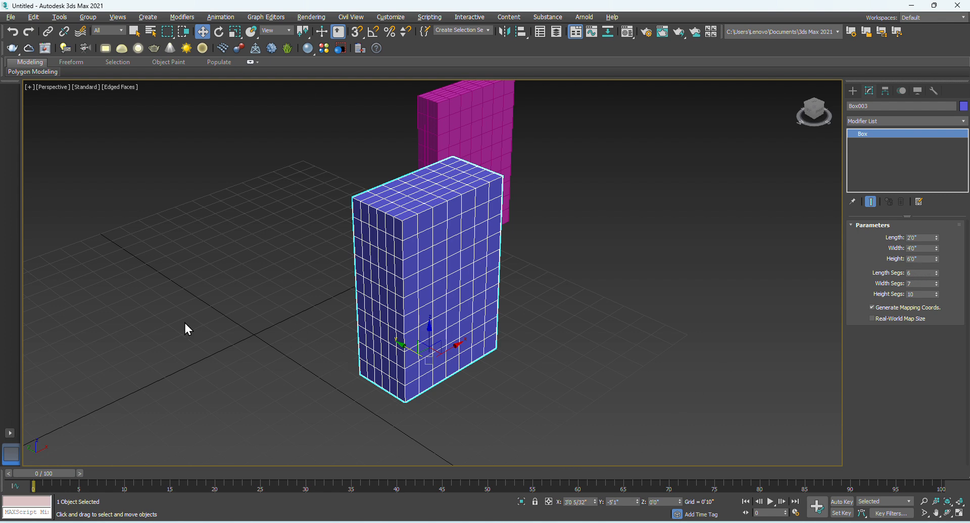
{"action": "right_click", "coordinate": [595, 503]}
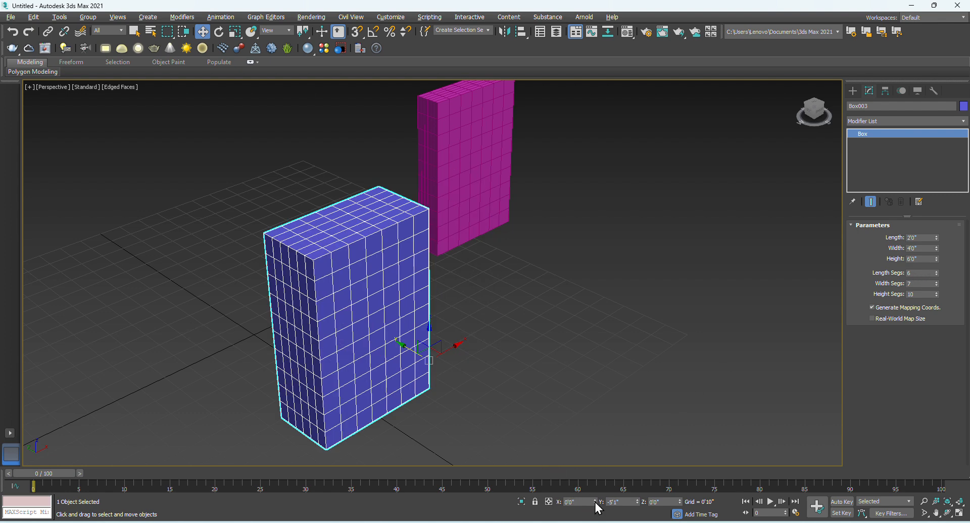
{"action": "right_click", "coordinate": [637, 503]}
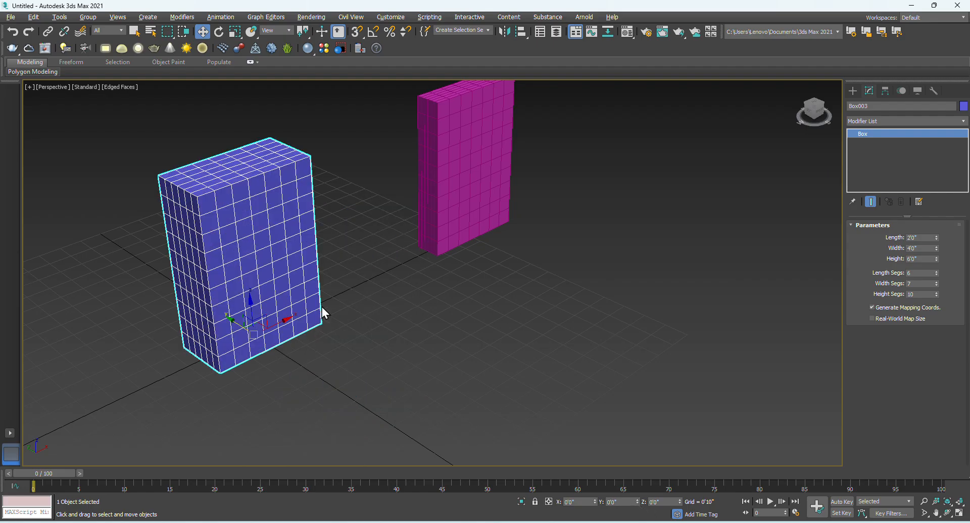
{"action": "left_click", "coordinate": [441, 337]}
{"action": "middle_click_drag", "start_coordinate": [398, 354], "coordinate": [433, 339]}
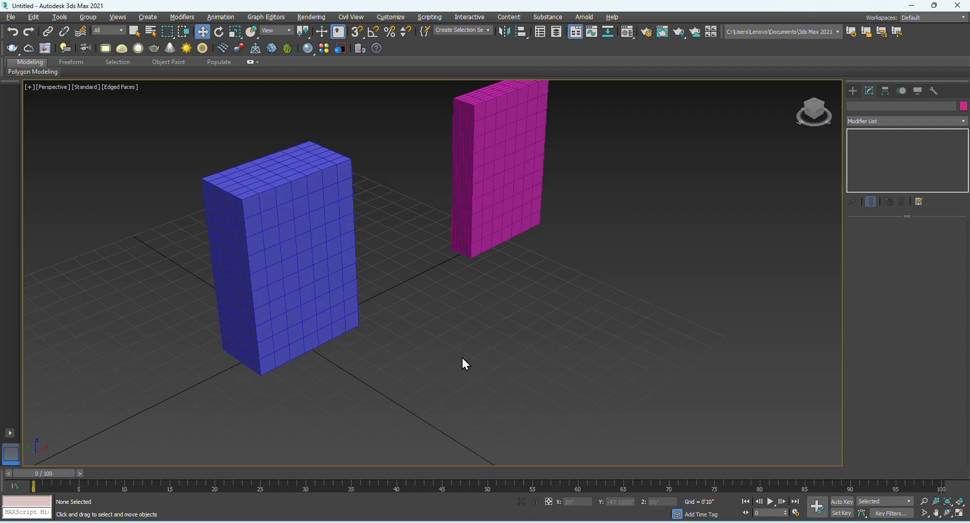
Review the Keyboard Entry creation fields of the Box primitive.
{"action": "left_click", "coordinate": [853, 91]}
{"action": "left_click", "coordinate": [885, 151]}
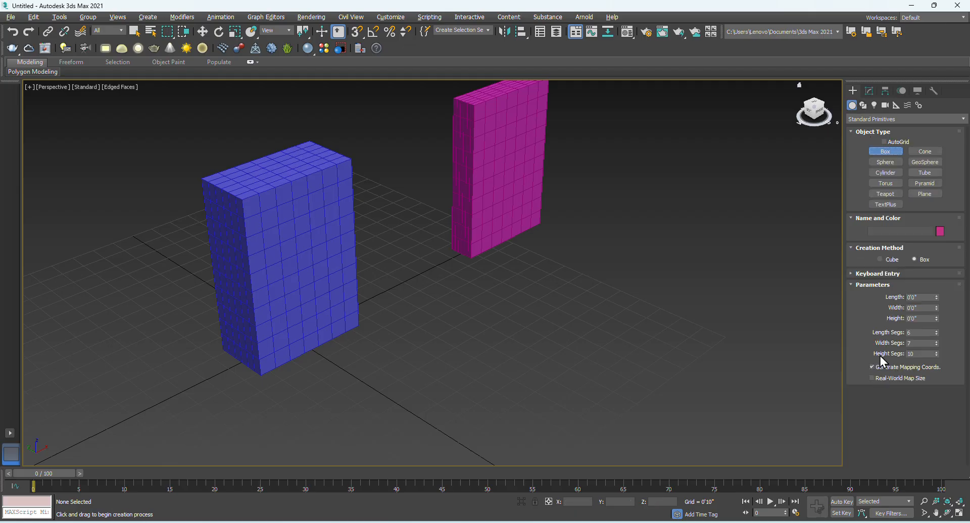
{"action": "left_click", "coordinate": [859, 275]}
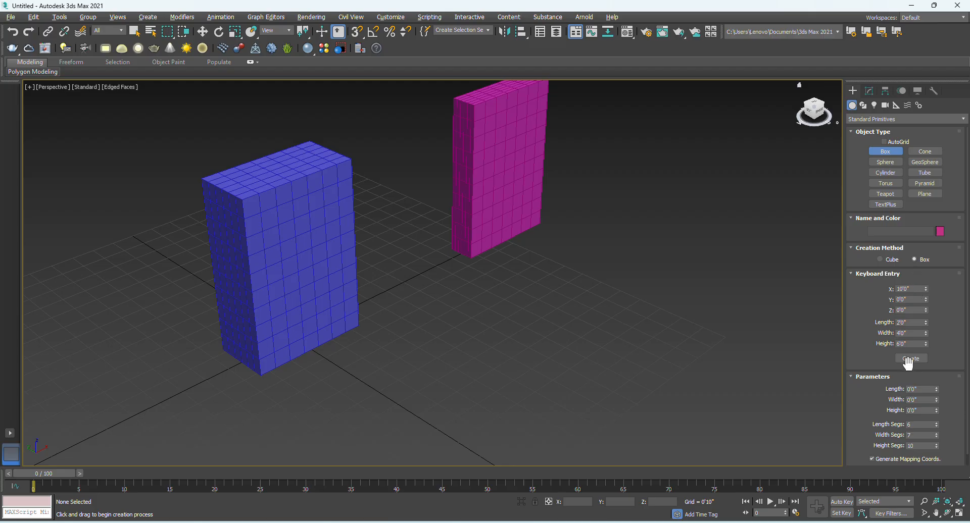
{"action": "left_click", "coordinate": [853, 273]}
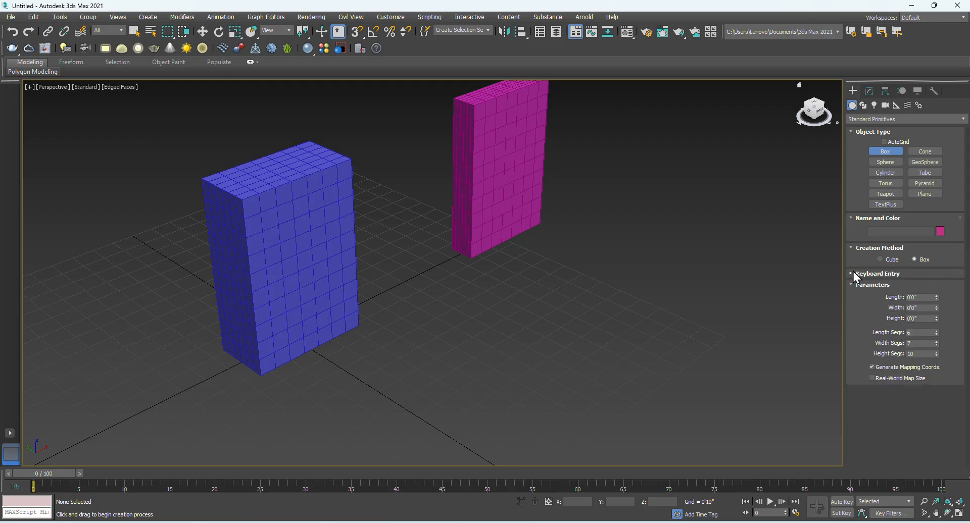
Create a sphere of about 1'8" radius in front of the boxes and a cylinder of about 1' radius beside it.
{"action": "left_click", "coordinate": [884, 163]}
{"action": "left_click_drag", "start_coordinate": [436, 368], "coordinate": [457, 400]}
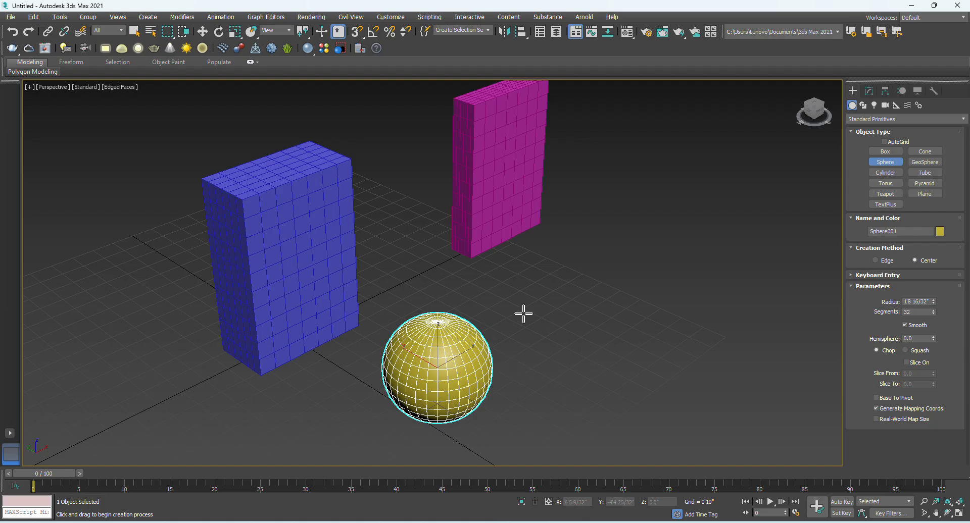
{"action": "left_click", "coordinate": [889, 174]}
{"action": "left_click_drag", "start_coordinate": [598, 344], "coordinate": [612, 362]}
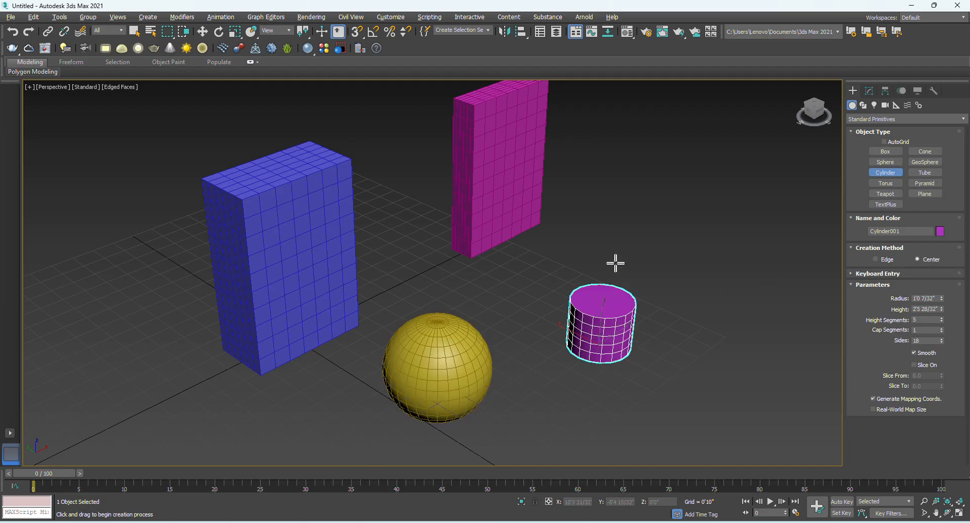
{"action": "left_click", "coordinate": [621, 214]}
Create a torus beside the cylinder with Radius 1 about 1'9" and Radius 2 about 5".
{"action": "left_click", "coordinate": [885, 183]}
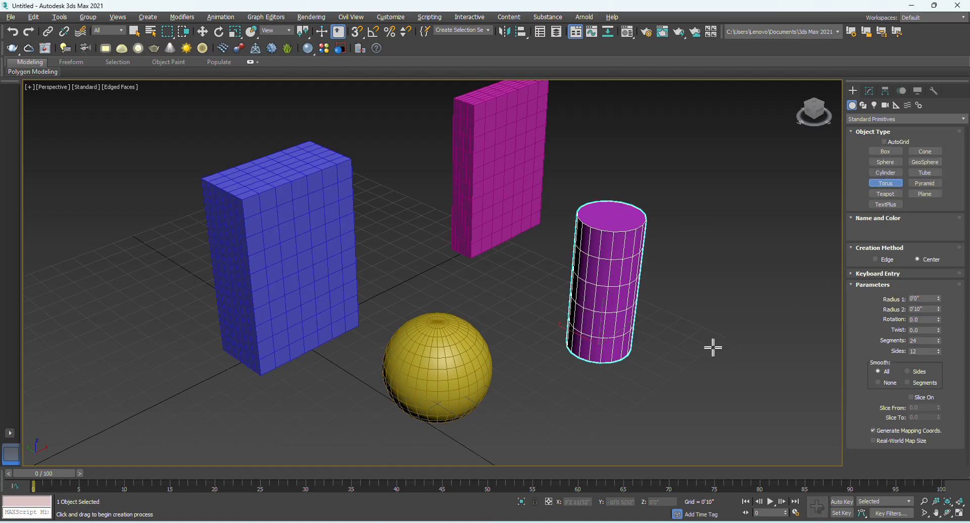
{"action": "left_click_drag", "start_coordinate": [713, 347], "coordinate": [725, 379]}
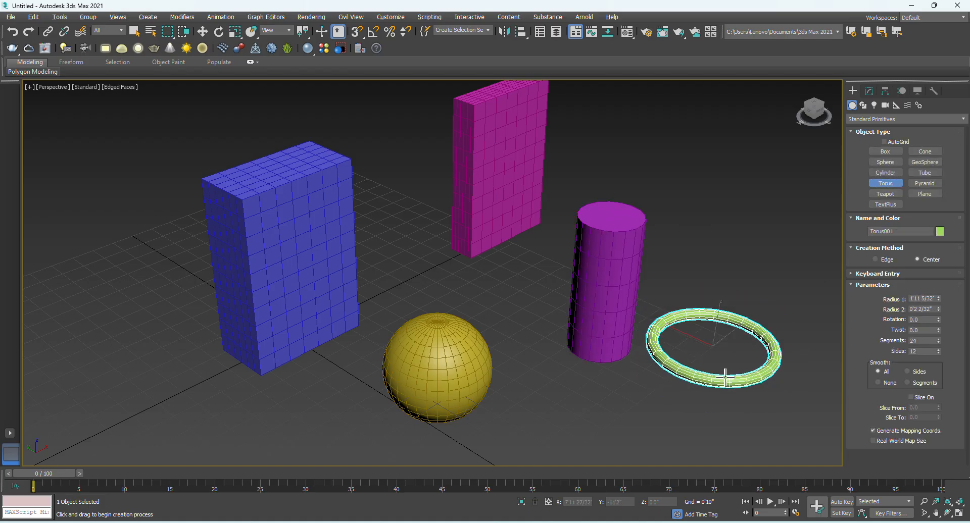
{"action": "left_click", "coordinate": [726, 383]}
{"action": "middle_click_drag", "start_coordinate": [727, 383], "coordinate": [588, 339]}
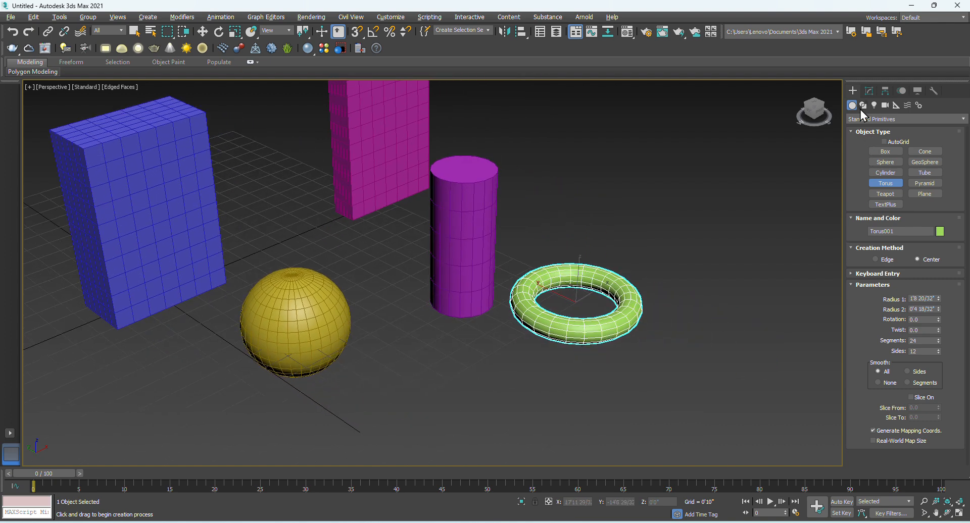
Set the torus's Radius 1 to about 5'7", Radius 2 to about 10.5", twist to -38.5, rotation to 47 and sides to 37.
{"action": "left_click", "coordinate": [870, 91]}
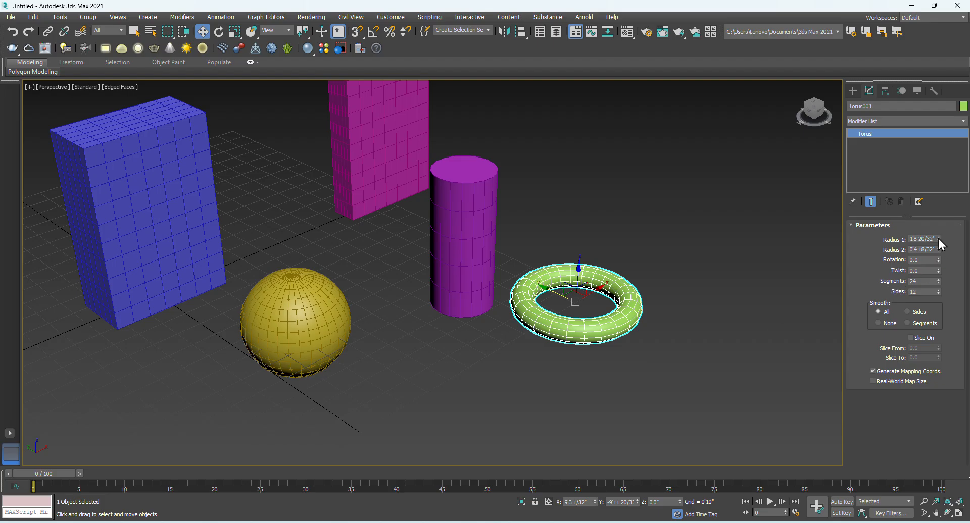
{"action": "left_click_drag", "start_coordinate": [938, 238], "coordinate": [934, 124]}
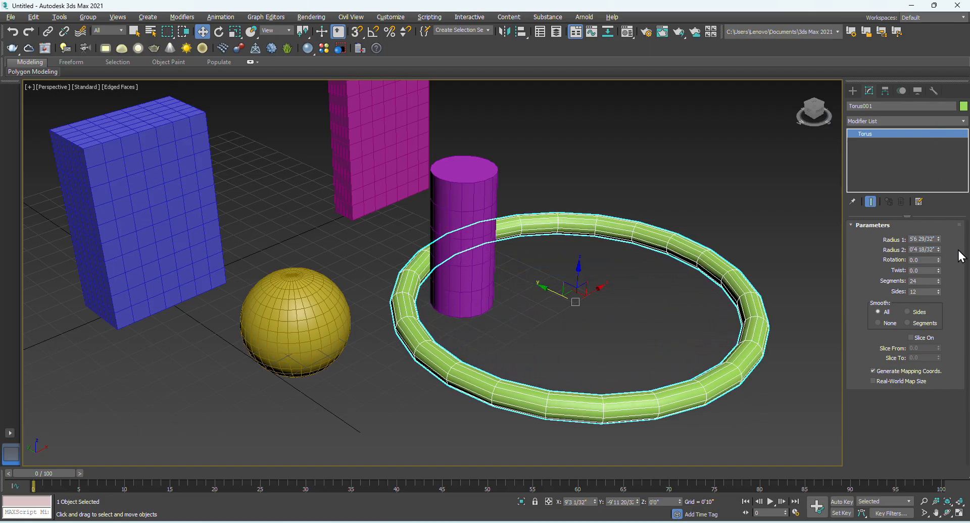
{"action": "left_click_drag", "start_coordinate": [938, 249], "coordinate": [938, 217]}
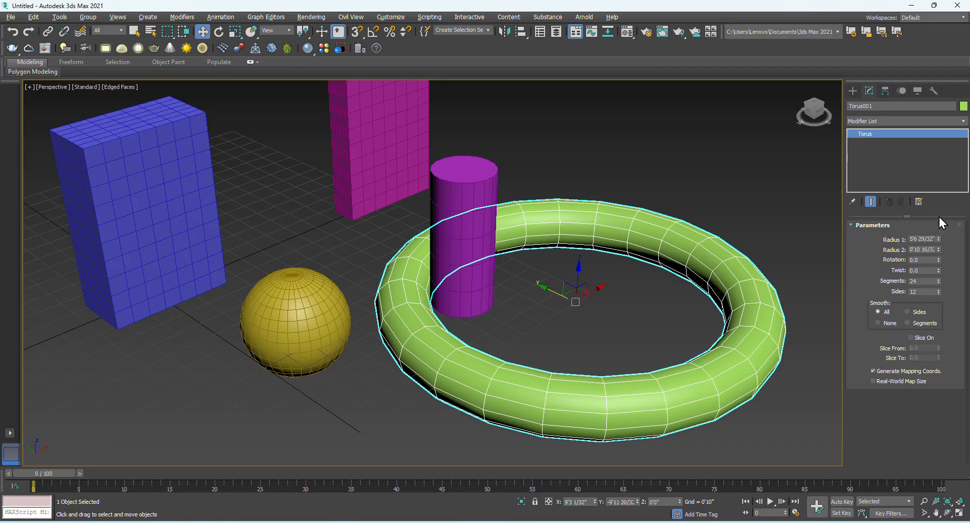
{"action": "left_click_drag", "start_coordinate": [939, 271], "coordinate": [6, 308]}
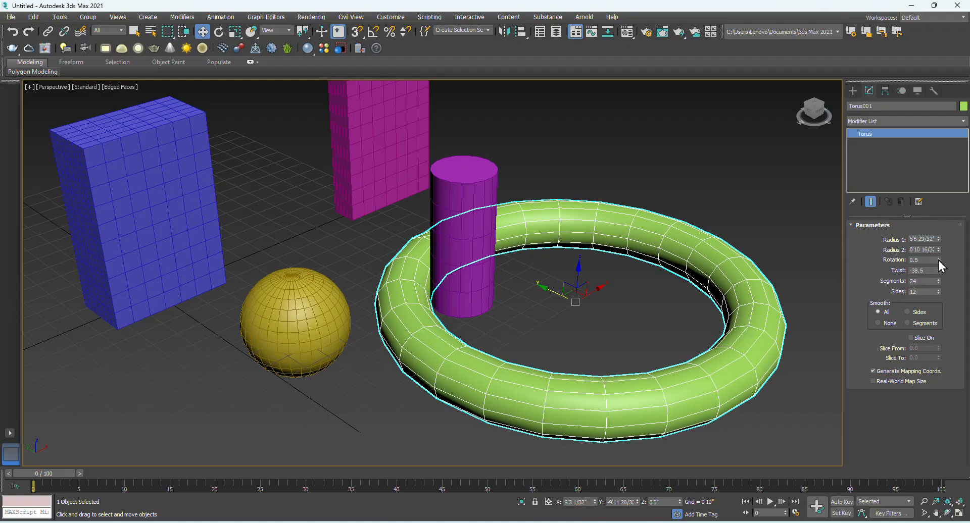
{"action": "mouse_move", "coordinate": [938, 261]}
{"action": "left_mouse_down"}
{"action": "mouse_move", "coordinate": [918, 145]}
{"action": "mouse_move", "coordinate": [935, 304]}
{"action": "mouse_move", "coordinate": [937, 254]}
{"action": "mouse_move", "coordinate": [938, 277]}
{"action": "left_mouse_up"}
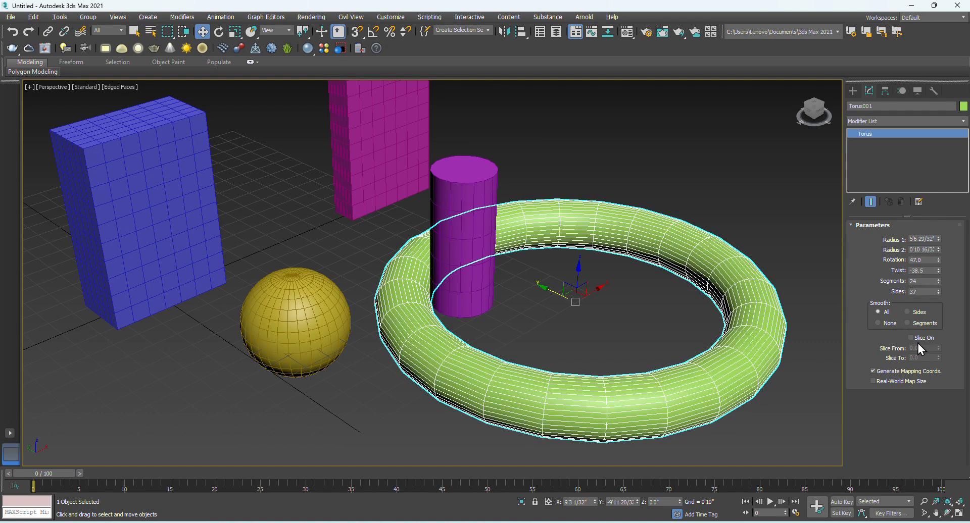
Enable slicing on the torus and set Slice From to 87.5 and Slice To to -99.
{"action": "left_click", "coordinate": [914, 339]}
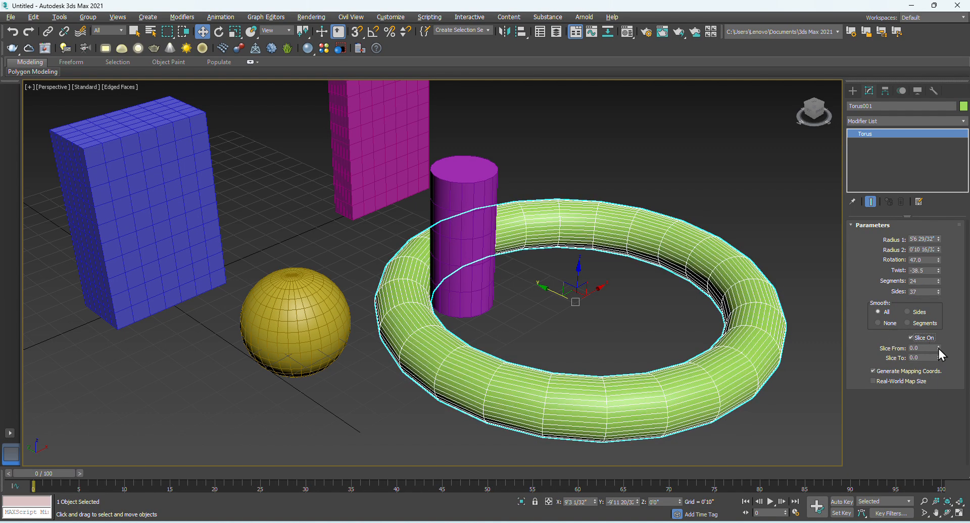
{"action": "left_click_drag", "start_coordinate": [939, 349], "coordinate": [938, 305]}
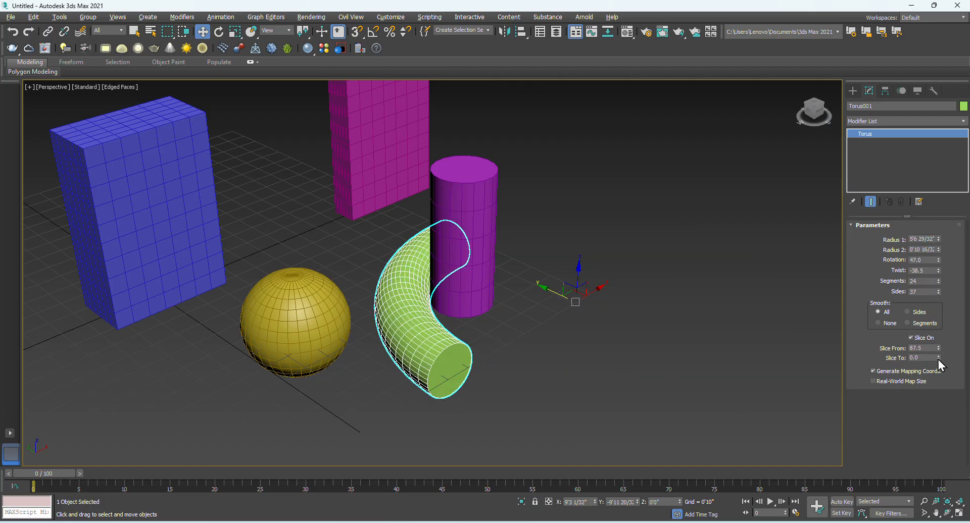
{"action": "left_click_drag", "start_coordinate": [938, 358], "coordinate": [13, 460]}
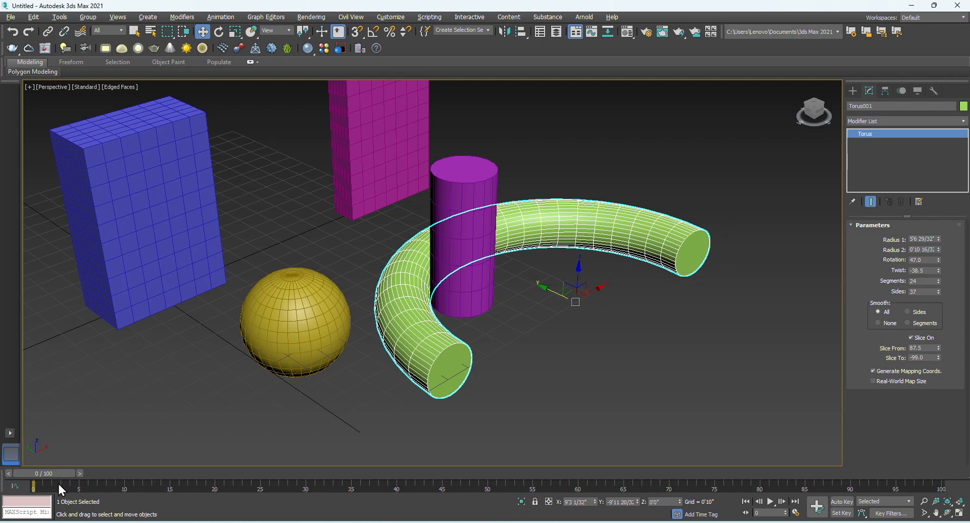
Rotate the sliced torus about 80 degrees around its X axis so it stands upright as an arch.
{"action": "left_click", "coordinate": [513, 368]}
{"action": "left_click", "coordinate": [561, 240]}
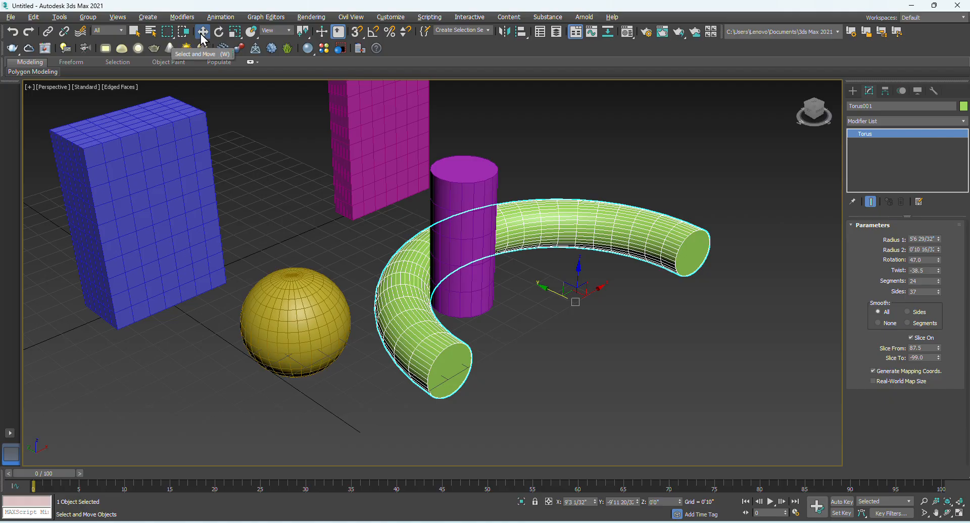
{"action": "left_click", "coordinate": [219, 31]}
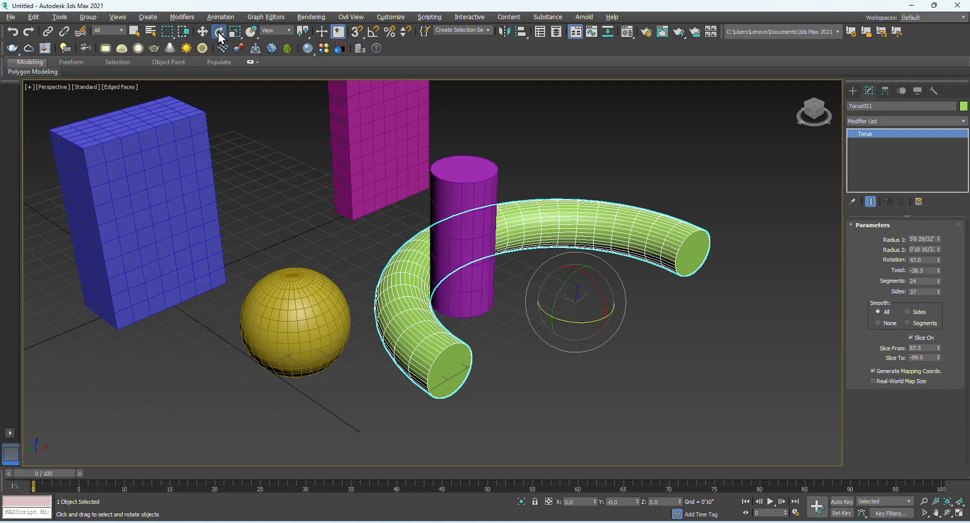
{"action": "left_click_drag", "start_coordinate": [575, 280], "coordinate": [541, 284]}
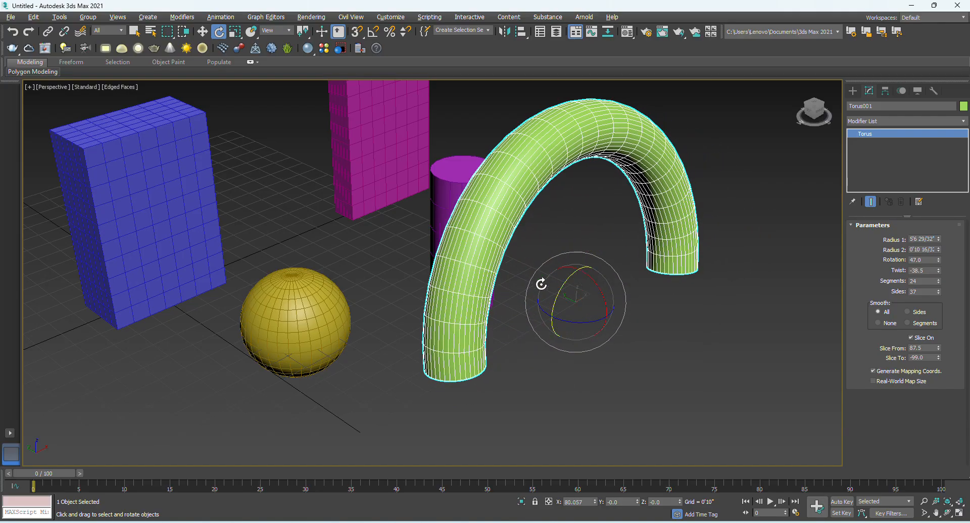
{"action": "left_click", "coordinate": [330, 317]}
{"action": "left_click", "coordinate": [199, 32]}
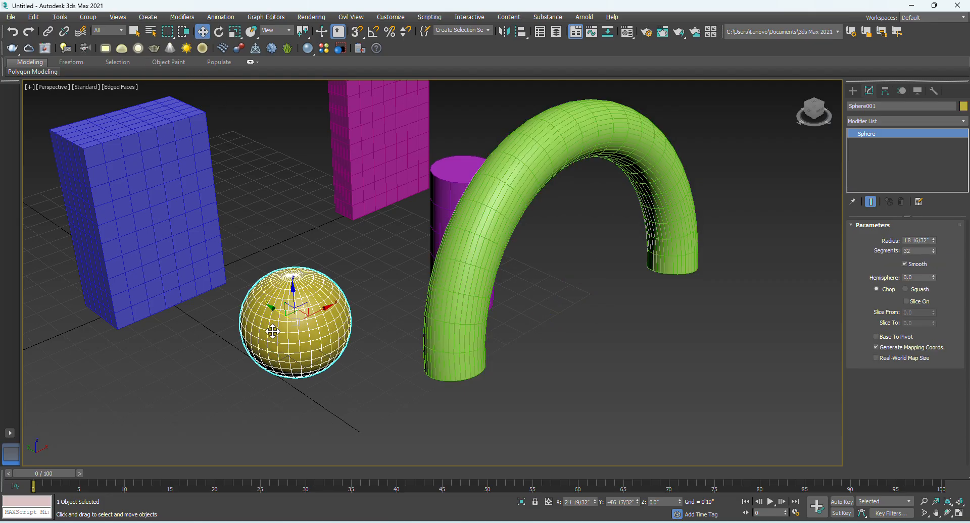
{"action": "mouse_move", "coordinate": [273, 307]}
{"action": "left_mouse_down", "text": "shift"}
{"action": "mouse_move", "coordinate": [200, 246]}
{"action": "mouse_move", "coordinate": [373, 340]}
{"action": "mouse_move", "coordinate": [406, 370]}
{"action": "left_mouse_up", "text": "shift"}
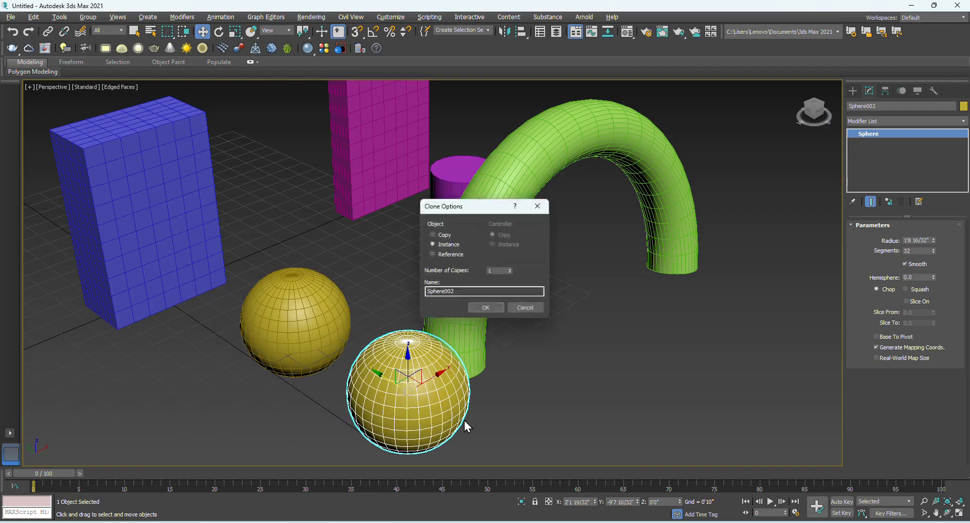
{"action": "left_click", "coordinate": [525, 309]}
{"action": "left_click", "coordinate": [553, 210]}
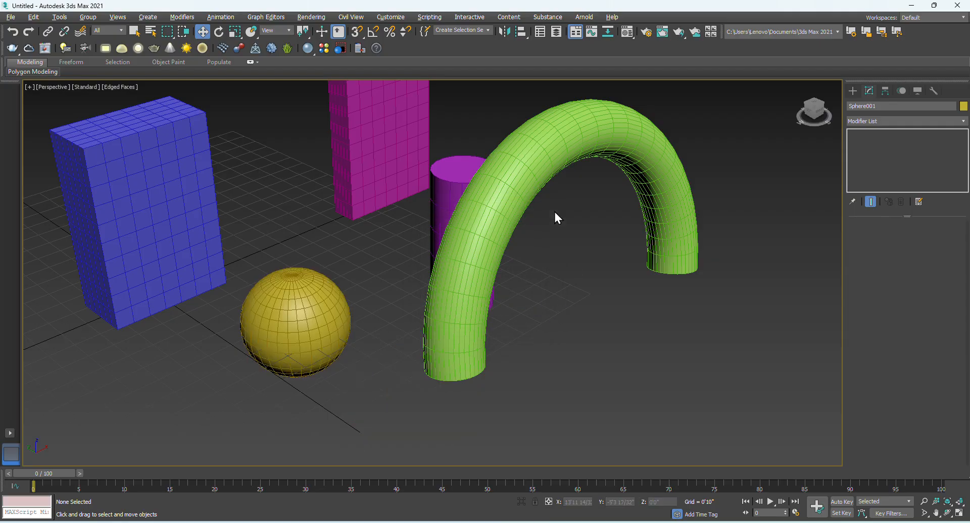
Clone the torus arch as 12 instances, each rotated about 34 degrees further around the X axis.
{"action": "left_click", "coordinate": [536, 150]}
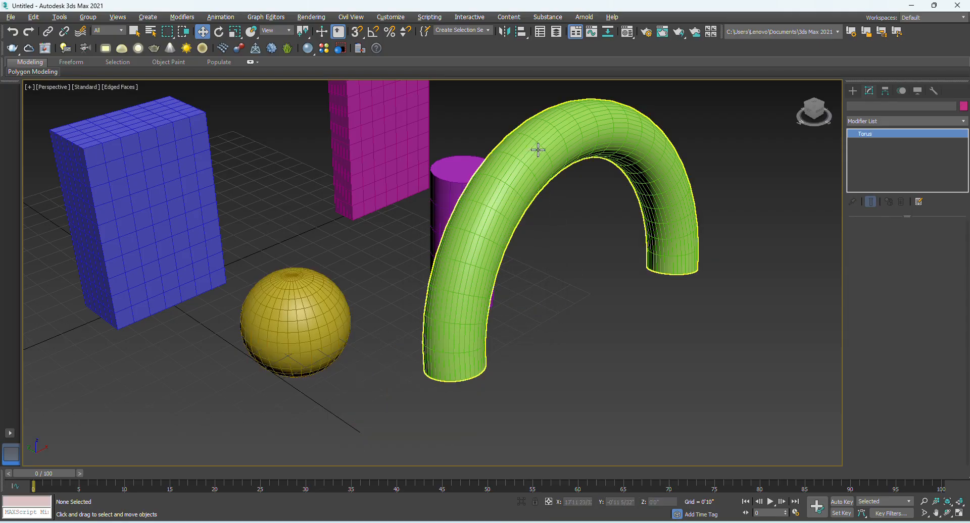
{"action": "left_click", "coordinate": [218, 32]}
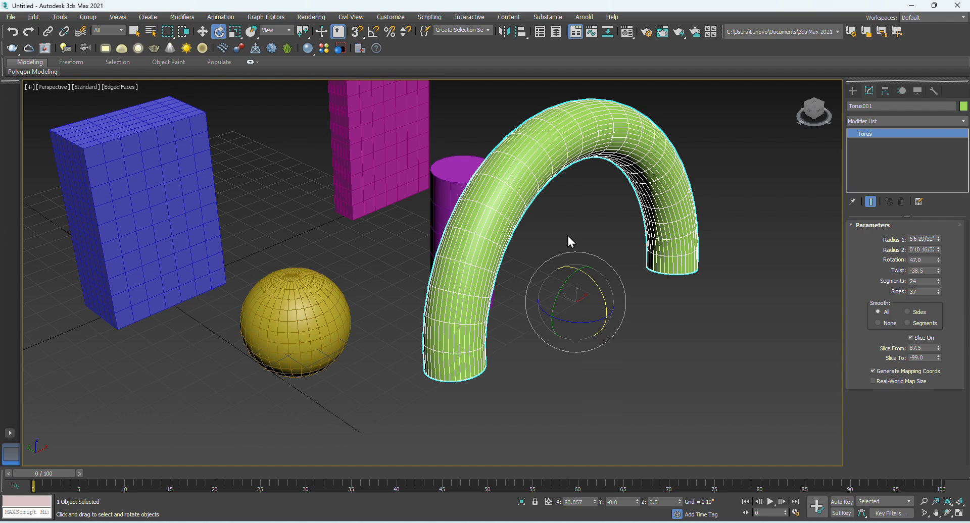
{"action": "mouse_move", "coordinate": [593, 283]}
{"action": "left_mouse_down", "text": "shift"}
{"action": "mouse_move", "coordinate": [621, 329]}
{"action": "mouse_move", "coordinate": [597, 312]}
{"action": "left_mouse_up", "text": "shift"}
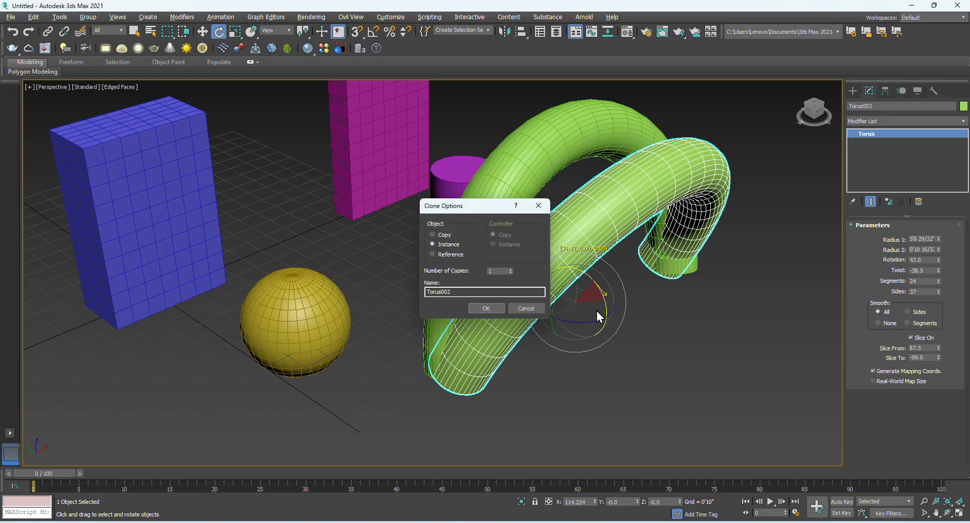
{"action": "left_click", "coordinate": [510, 269]}
{"action": "left_click", "coordinate": [487, 309]}
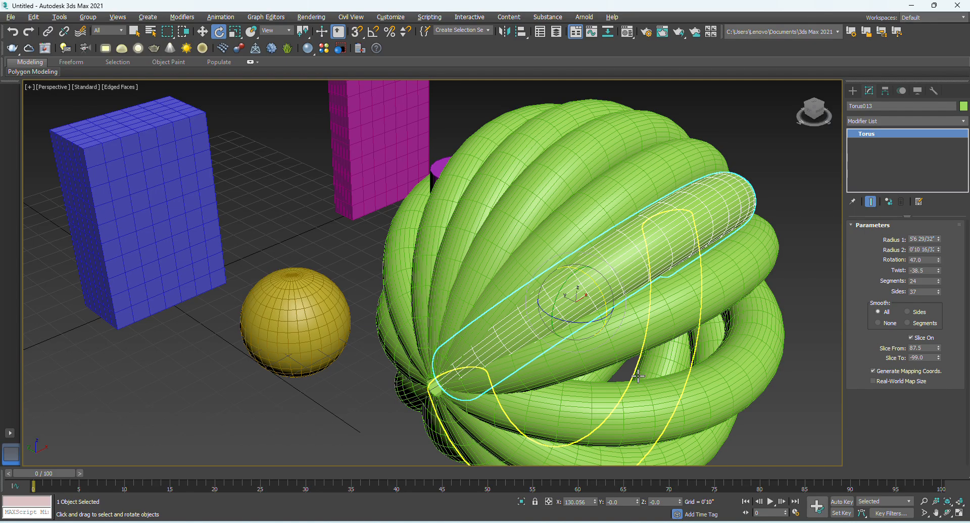
Look over the ring of cloned arches and undo the rotated cloning.
{"action": "left_click", "coordinate": [363, 421]}
{"action": "scroll", "coordinate": [399, 322], "scroll_direction": "down", "scroll_amount": 4}
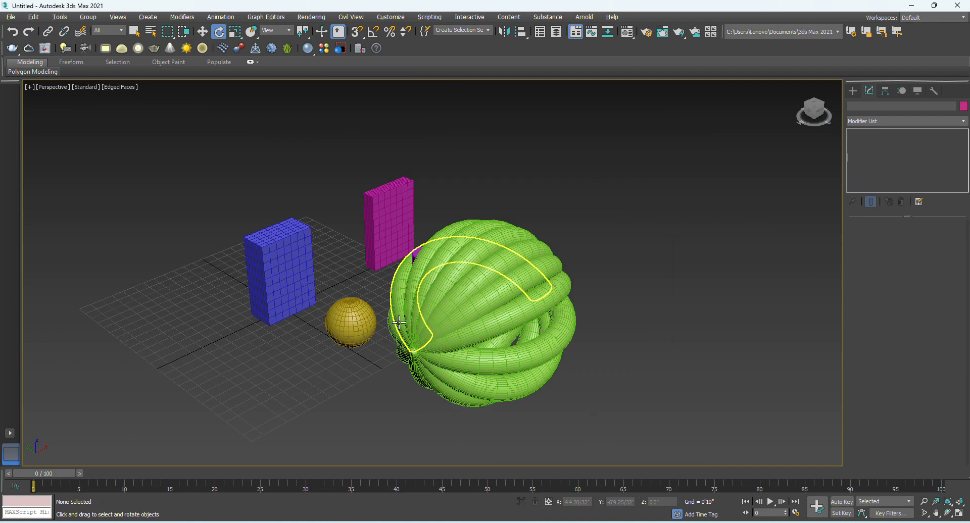
{"action": "middle_click_drag", "start_coordinate": [508, 370], "coordinate": [488, 314]}
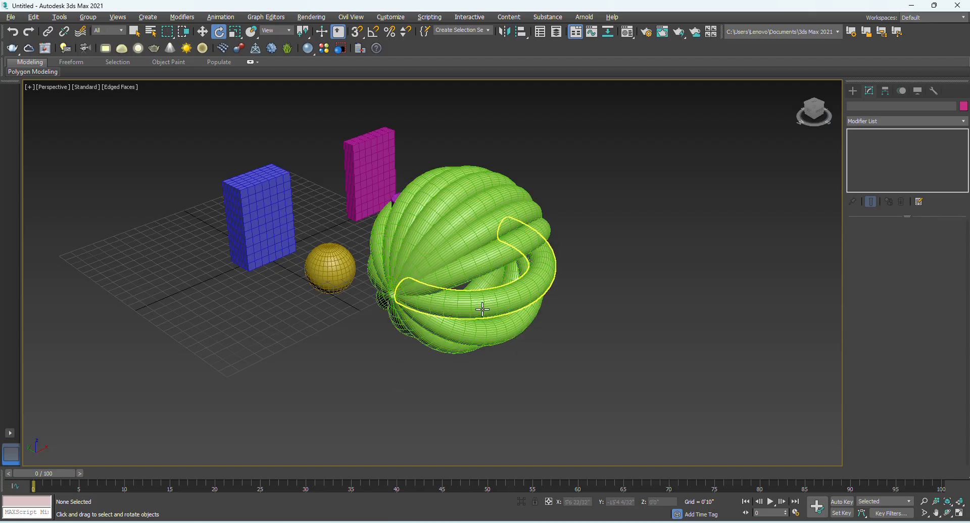
{"action": "scroll", "coordinate": [483, 310], "scroll_direction": "up", "scroll_amount": 4}
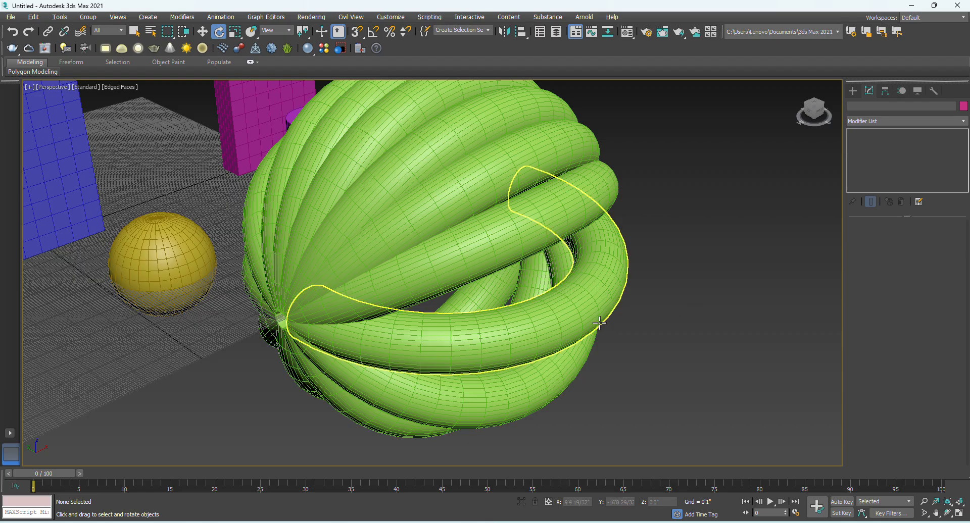
{"action": "scroll", "coordinate": [599, 323], "scroll_direction": "down", "scroll_amount": 5}
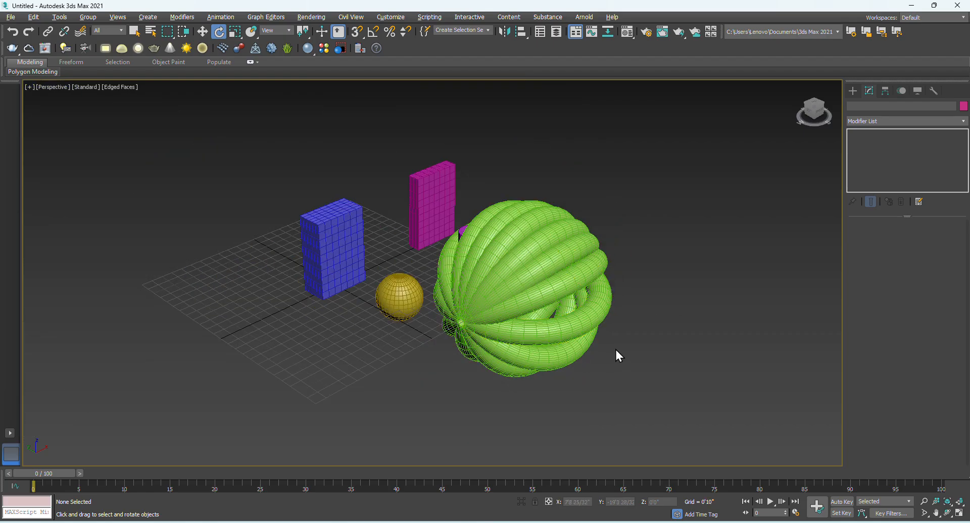
{"action": "key", "text": "ctrl+z"}
{"action": "key", "text": "ctrl+z"}
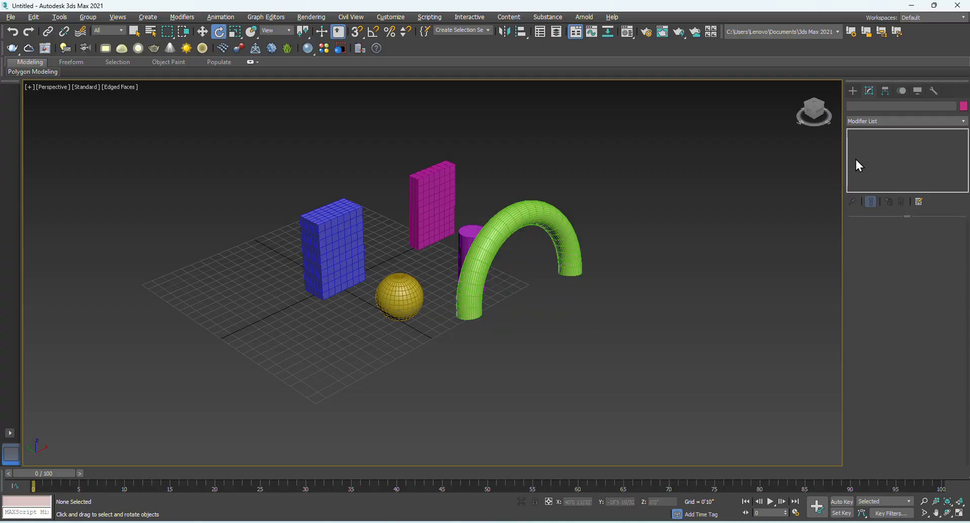
Create a plane about 9'7" long and 15'3" wide in front of the arch.
{"action": "left_click", "coordinate": [853, 91]}
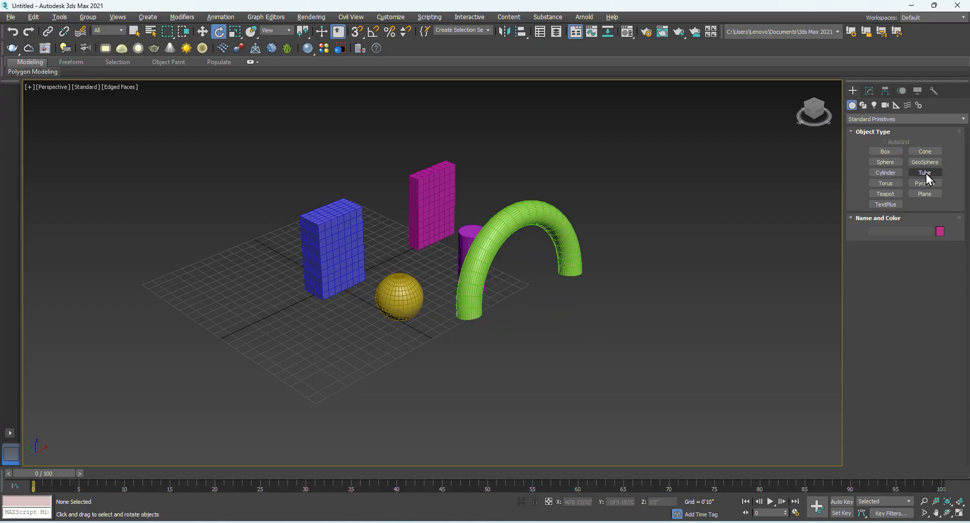
{"action": "left_click", "coordinate": [927, 196]}
{"action": "left_click_drag", "start_coordinate": [675, 288], "coordinate": [670, 439]}
{"action": "middle_click_drag", "start_coordinate": [617, 396], "coordinate": [524, 363]}
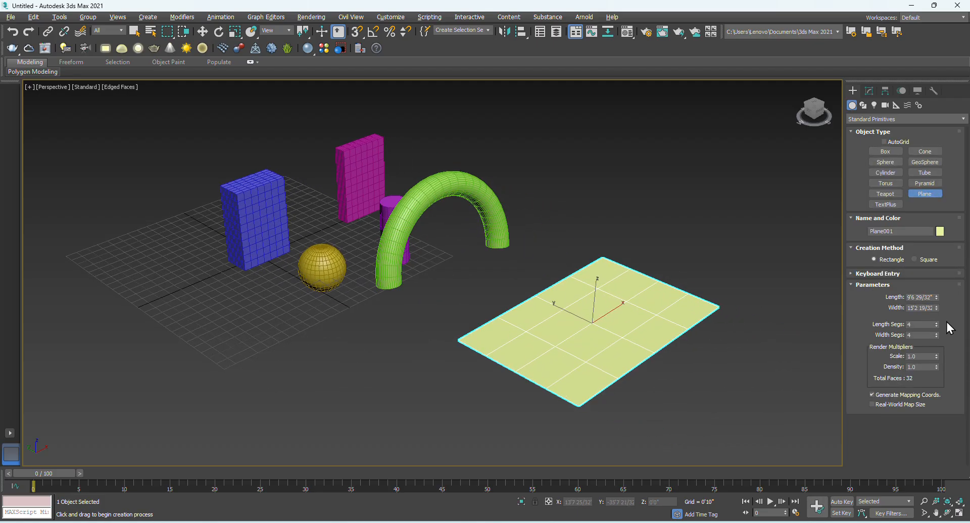
Set the plane's length to about 11'4" and width to about 19'6", and increase its length and width segments.
{"action": "left_click_drag", "start_coordinate": [936, 297], "coordinate": [942, 265]}
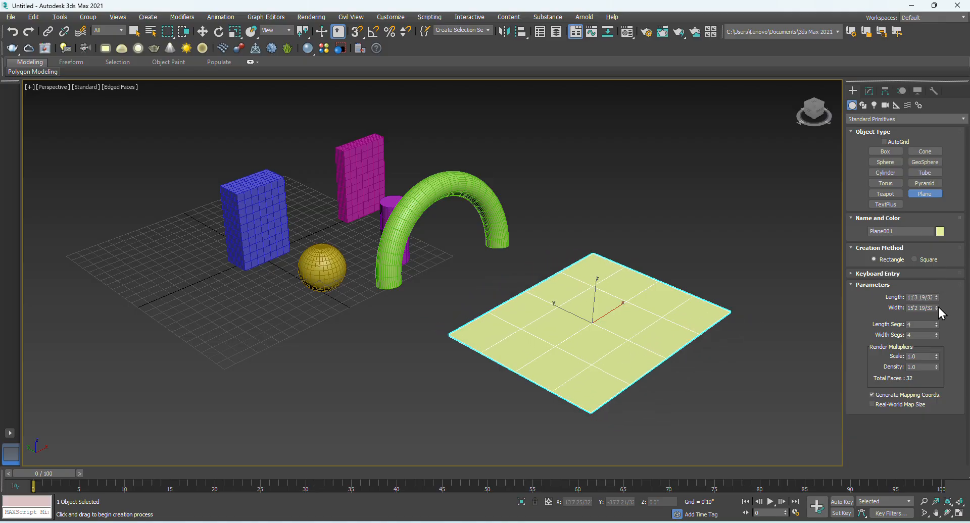
{"action": "left_click_drag", "start_coordinate": [936, 307], "coordinate": [941, 327]}
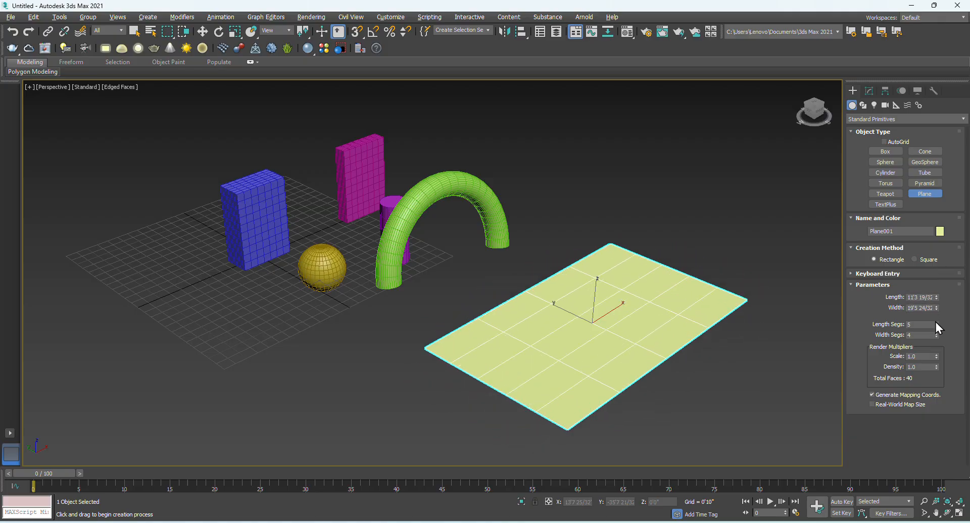
{"action": "left_click", "coordinate": [936, 323]}
{"action": "left_click", "coordinate": [936, 323]}
{"action": "left_click", "coordinate": [937, 333]}
{"action": "left_click", "coordinate": [937, 333]}
{"action": "left_click", "coordinate": [937, 333]}
{"action": "key", "text": "e"}
{"action": "left_click", "coordinate": [676, 223]}
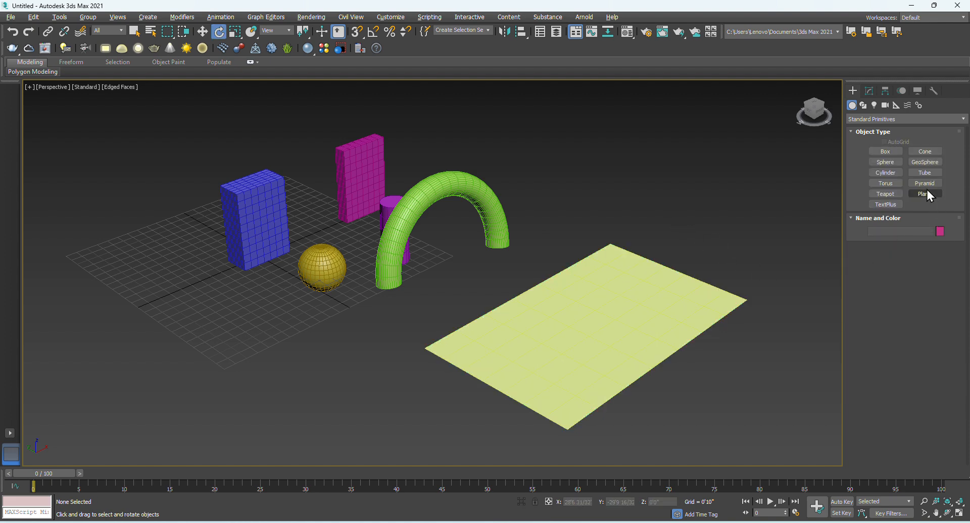
{"action": "middle_click_drag", "start_coordinate": [651, 239], "coordinate": [555, 235]}
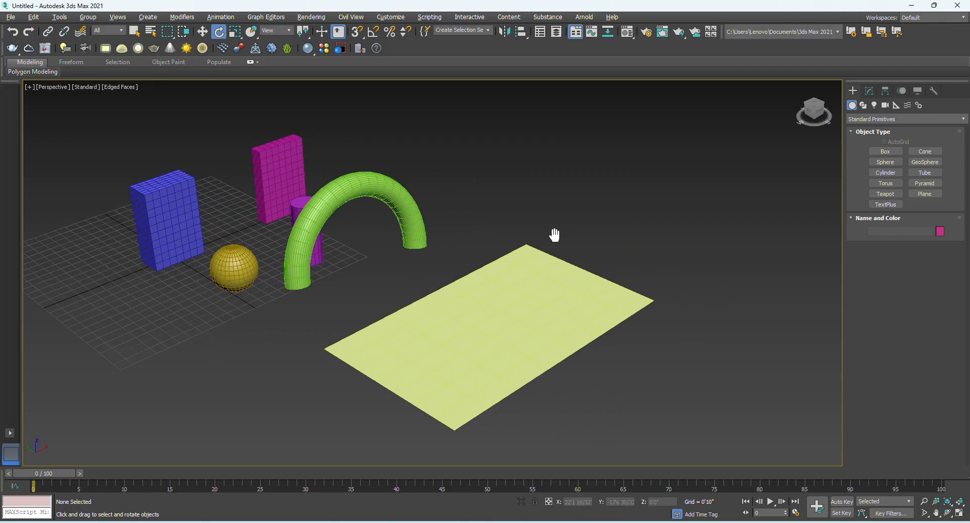
{"action": "left_click", "coordinate": [10, 17]}
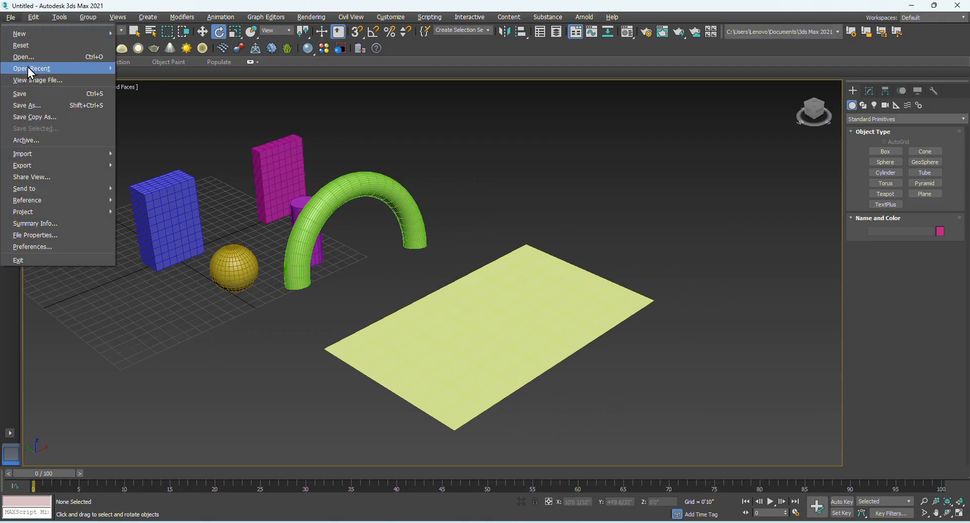
{"action": "left_click", "coordinate": [32, 100]}
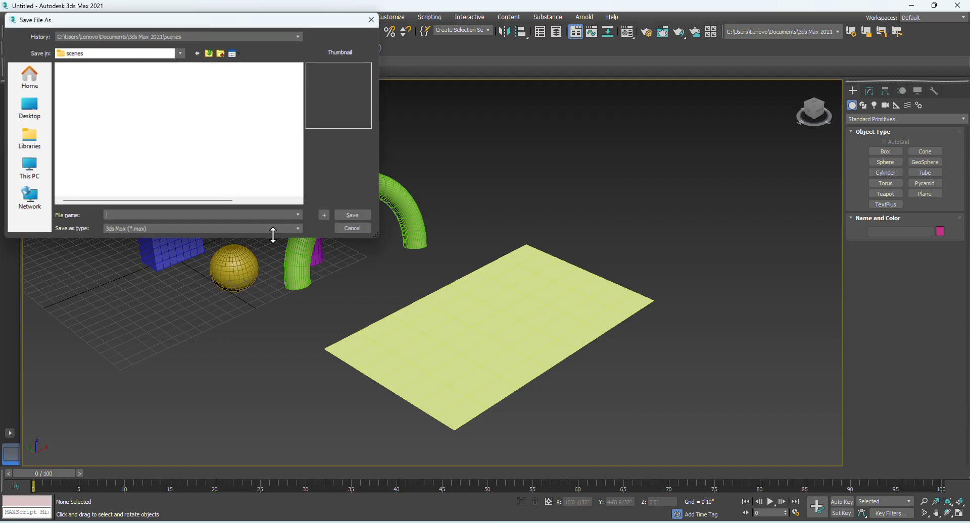
{"action": "left_click", "coordinate": [354, 229]}
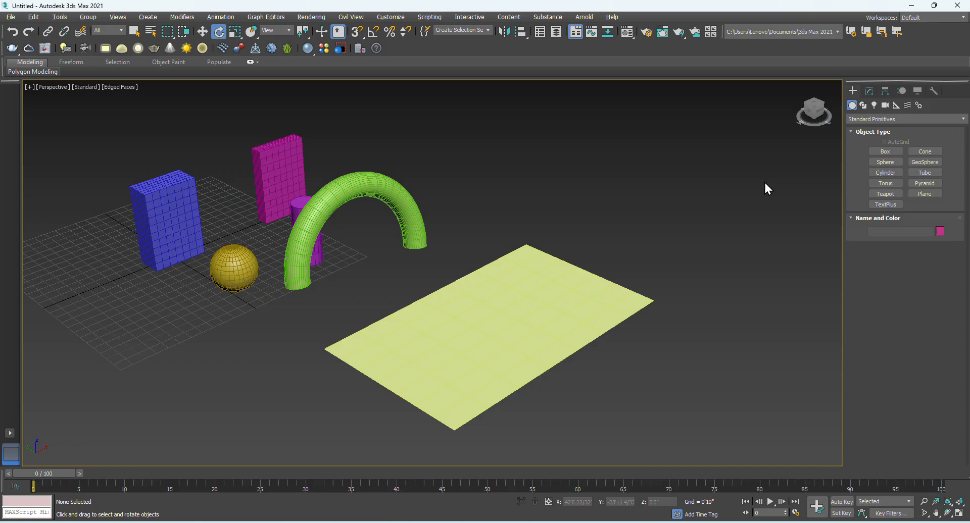
Create a cone beside the plane with Radius 1 about 1'6.5", Radius 2 about 4.5" and height about 10'8.5".
{"action": "left_click", "coordinate": [928, 155]}
{"action": "left_click_drag", "start_coordinate": [700, 358], "coordinate": [727, 354]}
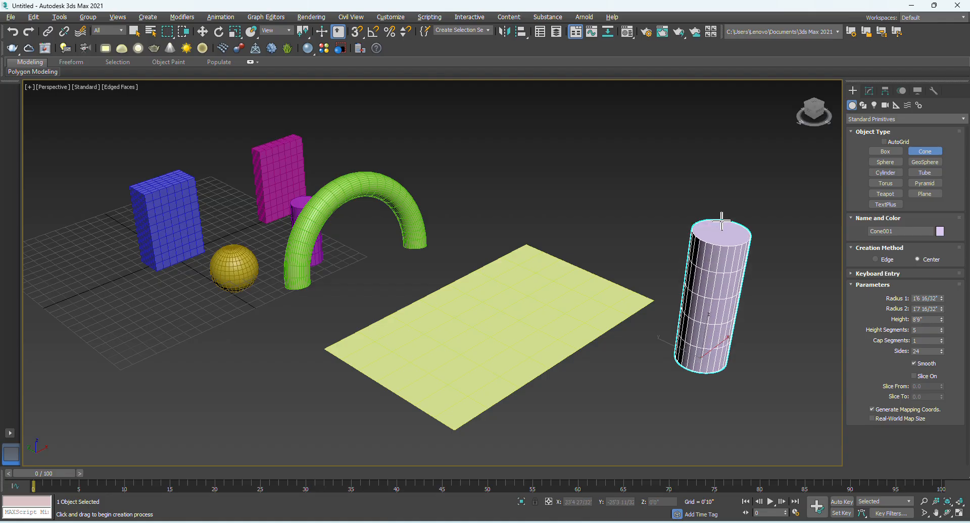
{"action": "left_click", "coordinate": [722, 190]}
{"action": "left_click", "coordinate": [700, 214]}
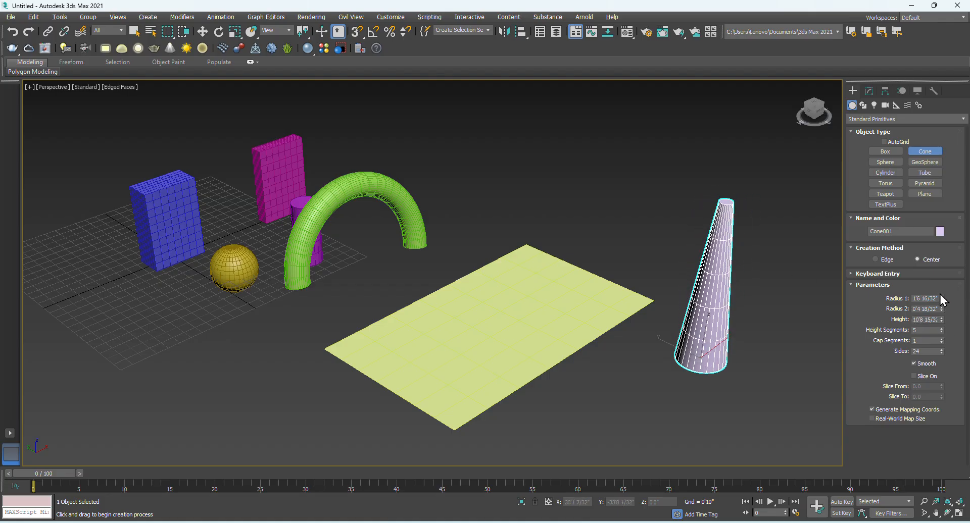
Set the cone's Radius 1 to about 3'0.5", Radius 2 to about 6.5" and height to about 8'10.6".
{"action": "key", "text": "e"}
{"action": "left_click", "coordinate": [868, 91]}
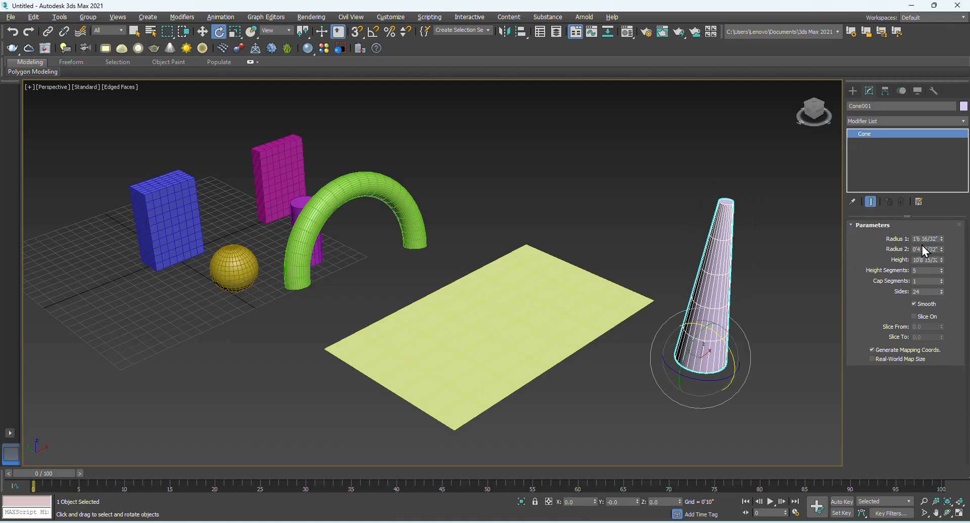
{"action": "left_click_drag", "start_coordinate": [941, 238], "coordinate": [935, 274]}
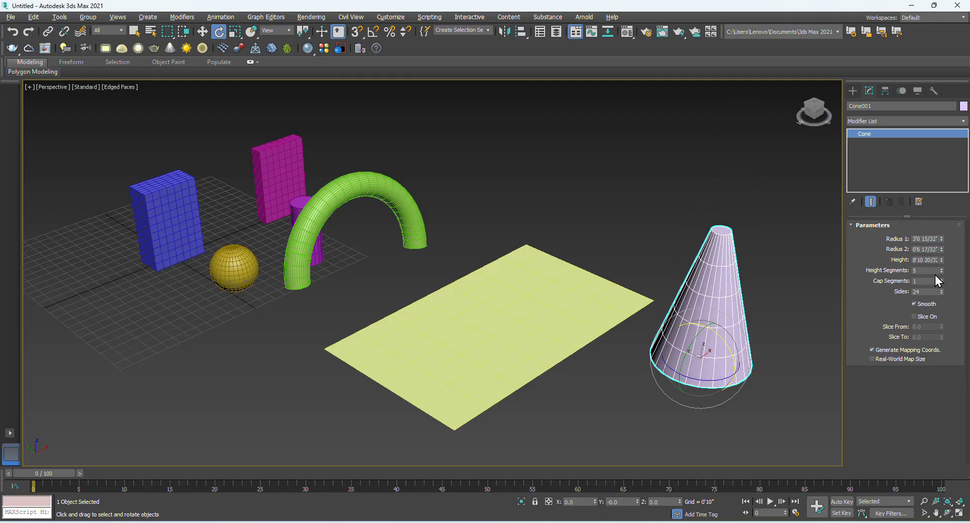
Set the cone's height segments to 16.
{"action": "left_click", "coordinate": [942, 270]}
{"action": "left_click", "coordinate": [942, 269]}
{"action": "left_click", "coordinate": [942, 270]}
{"action": "left_click", "coordinate": [942, 270]}
{"action": "left_click", "coordinate": [941, 270]}
{"action": "left_click", "coordinate": [941, 269]}
{"action": "left_click", "coordinate": [942, 270]}
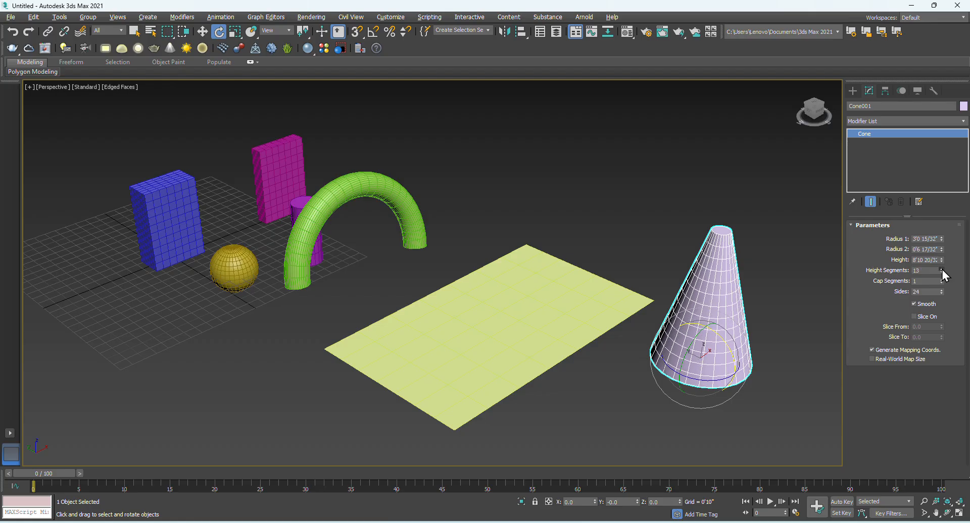
{"action": "left_click", "coordinate": [942, 270]}
{"action": "left_click", "coordinate": [942, 270]}
{"action": "left_click", "coordinate": [942, 270]}
{"action": "left_click", "coordinate": [941, 270]}
Set the cone's number of sides to 30 and deselect it.
{"action": "left_click", "coordinate": [941, 291]}
{"action": "left_click", "coordinate": [941, 291]}
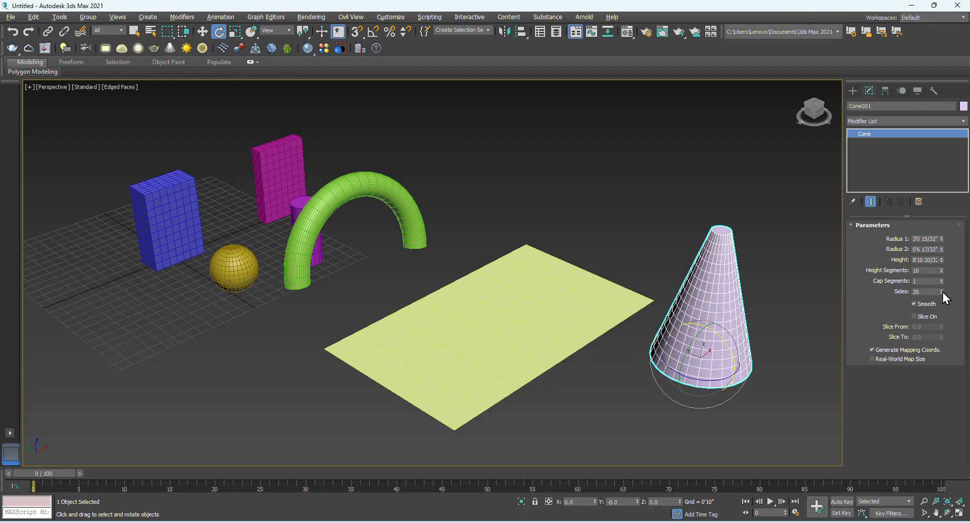
{"action": "left_click", "coordinate": [942, 291]}
{"action": "left_click", "coordinate": [942, 291]}
{"action": "left_click", "coordinate": [941, 291]}
{"action": "left_click", "coordinate": [942, 290]}
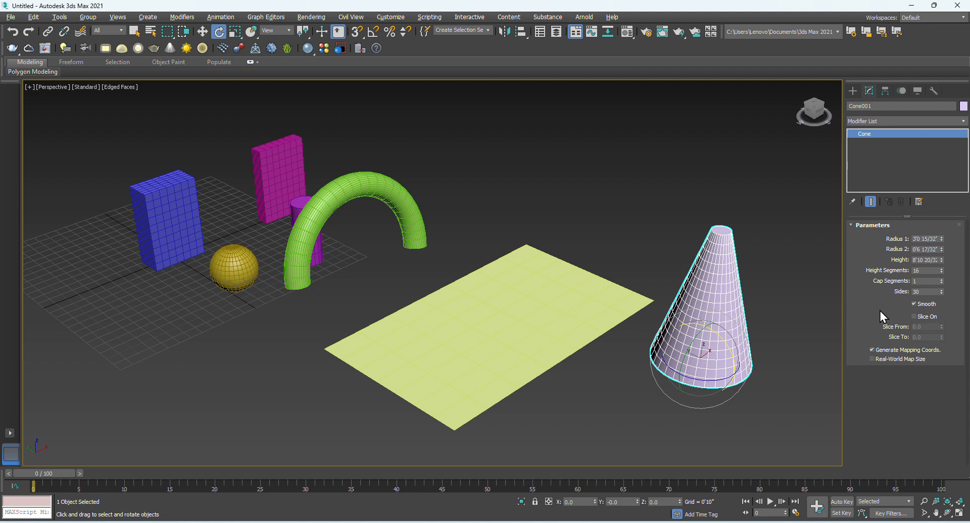
{"action": "left_click", "coordinate": [787, 309]}
{"action": "middle_click_drag", "start_coordinate": [750, 309], "coordinate": [629, 318]}
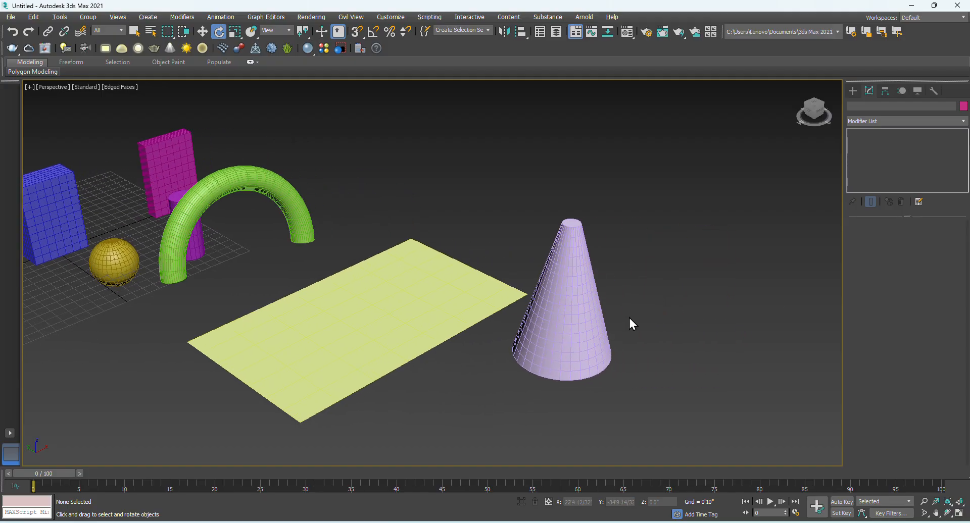
Turn off the edged-faces display in the perspective view and disable the cone's smoothing to inspect its faceted sides.
{"action": "key", "text": "F4"}
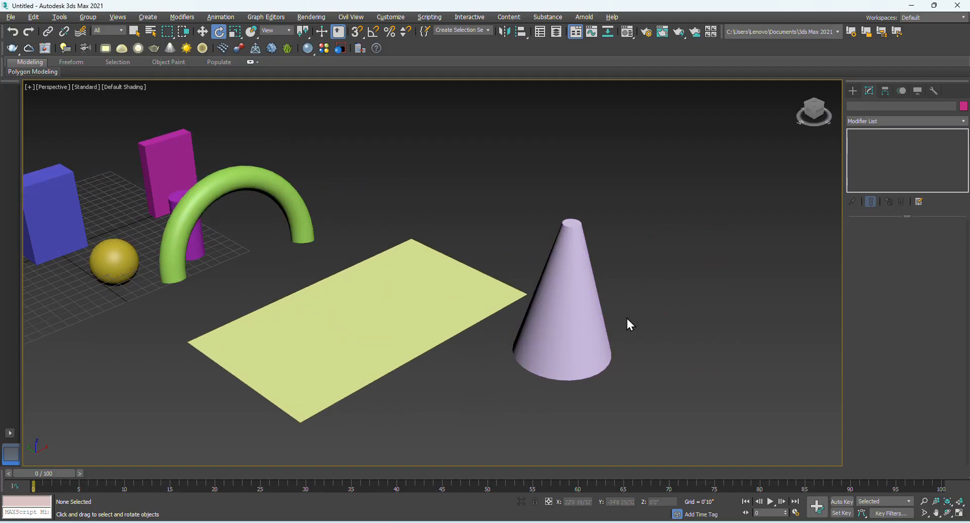
{"action": "left_click", "coordinate": [573, 287]}
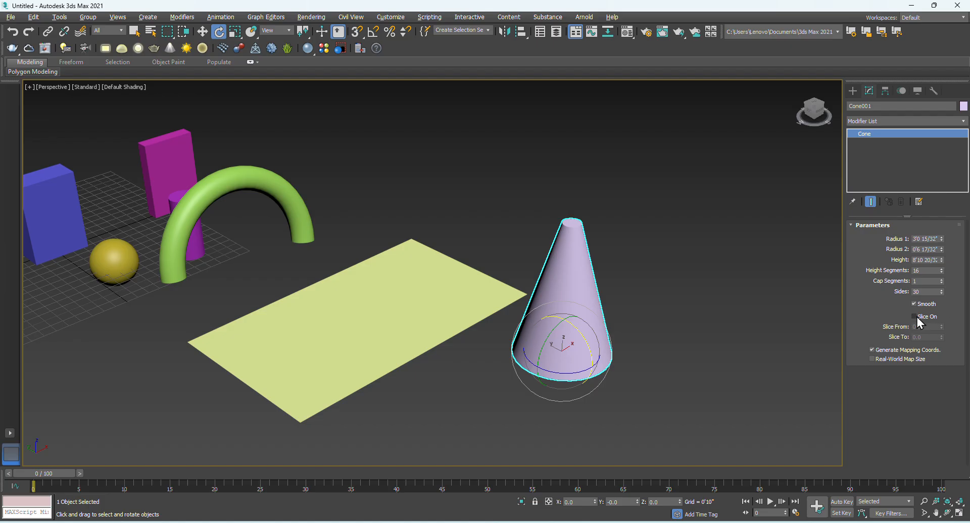
{"action": "left_click", "coordinate": [691, 317]}
{"action": "scroll", "coordinate": [560, 316], "scroll_direction": "up", "scroll_amount": 5}
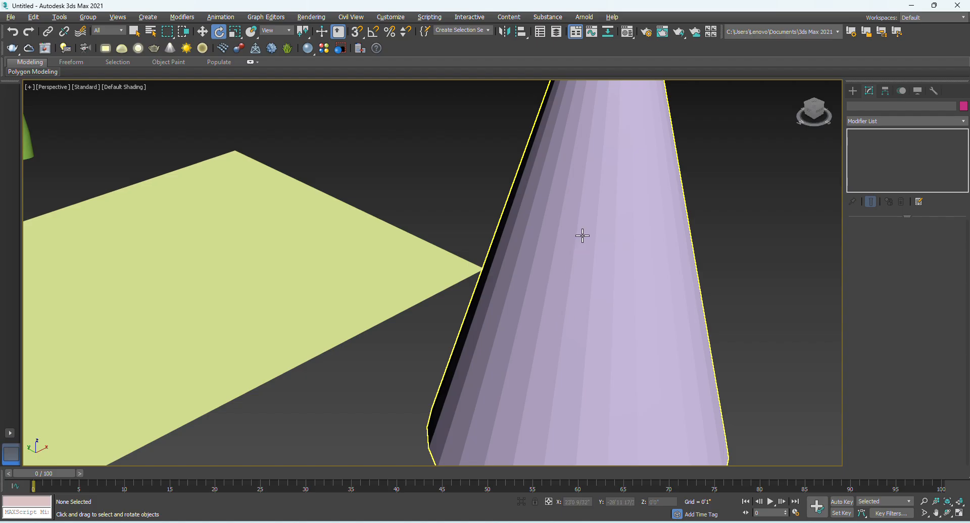
{"action": "scroll", "coordinate": [540, 243], "scroll_direction": "down", "scroll_amount": 5}
Turn the cone's smoothing back on and slice it from 221 to -27.5 degrees.
{"action": "left_click", "coordinate": [566, 268]}
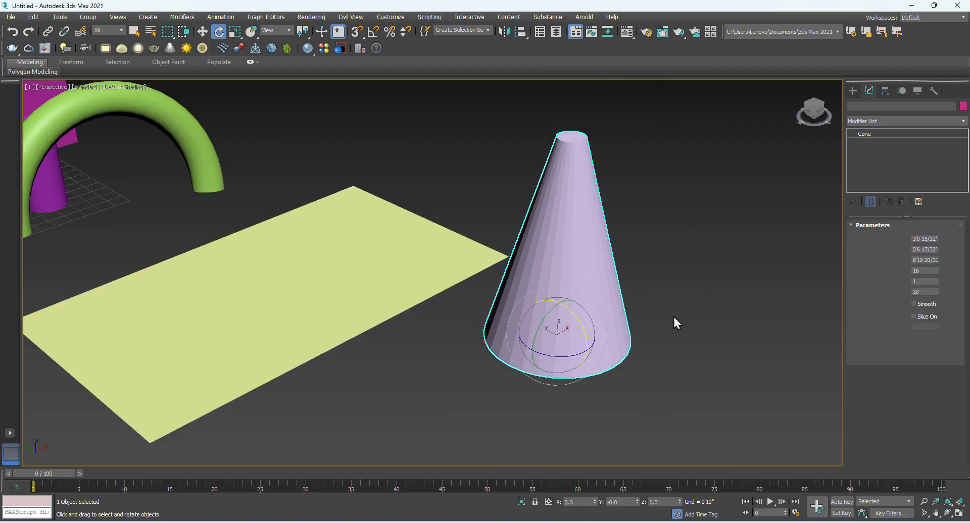
{"action": "left_click", "coordinate": [913, 304]}
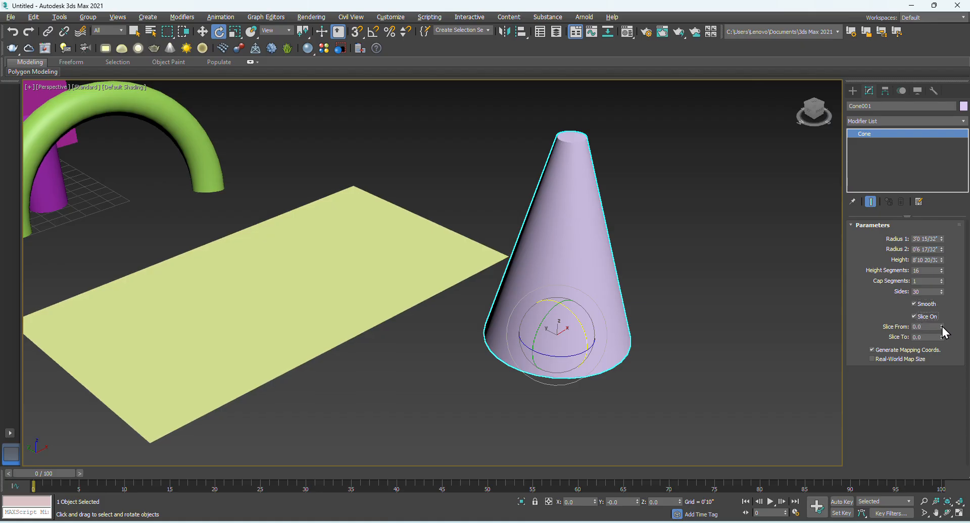
{"action": "left_click_drag", "start_coordinate": [941, 327], "coordinate": [946, 241]}
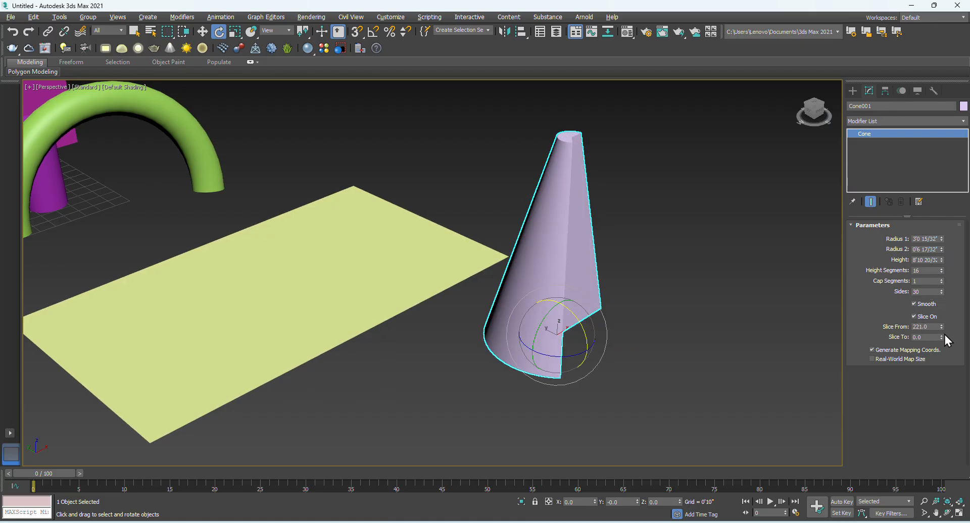
{"action": "mouse_move", "coordinate": [941, 338]}
{"action": "left_mouse_down"}
{"action": "mouse_move", "coordinate": [942, 364]}
{"action": "mouse_move", "coordinate": [941, 339]}
{"action": "left_mouse_up"}
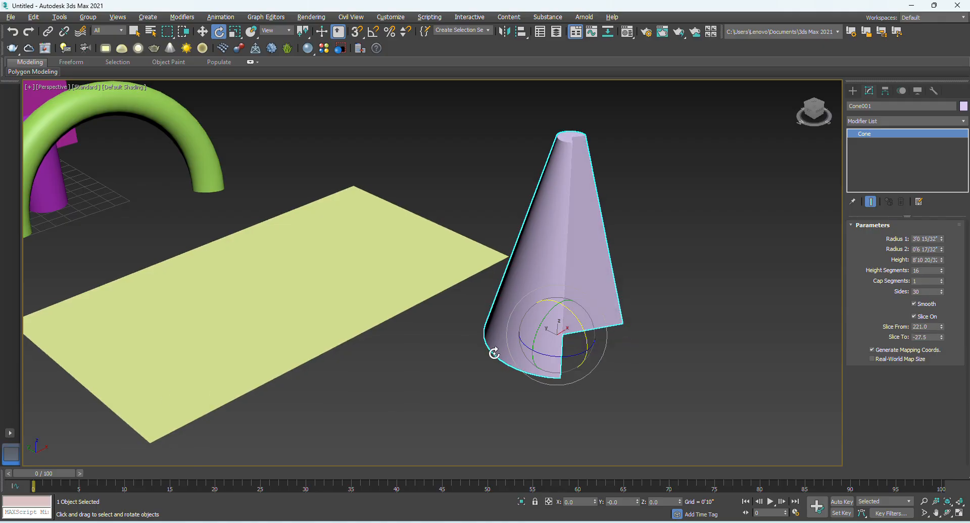
{"action": "left_click", "coordinate": [683, 298]}
{"action": "scroll", "coordinate": [526, 334], "scroll_direction": "down", "scroll_amount": 8}
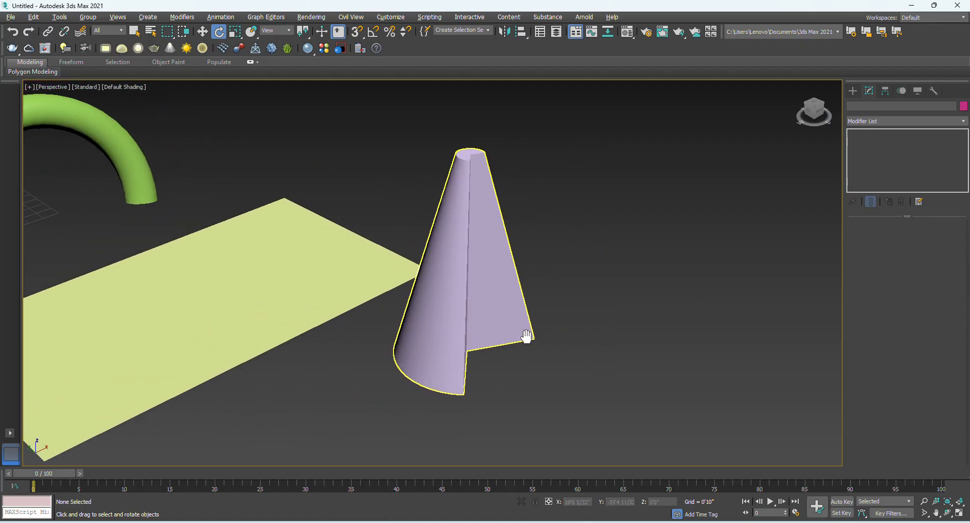
{"action": "scroll", "coordinate": [501, 341], "scroll_direction": "up", "scroll_amount": 6}
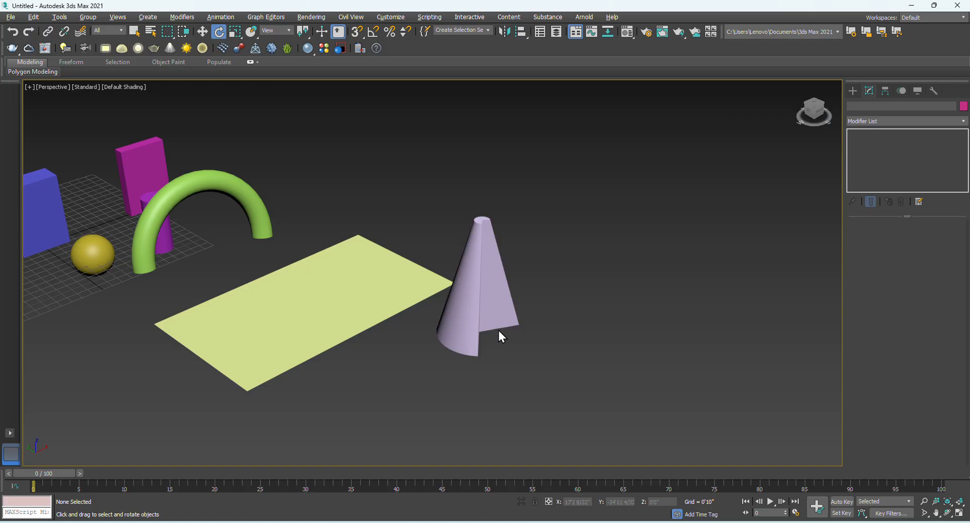
Rotate the sliced cone about -48 degrees around its Z axis so the cut faces forward, and deselect it.
{"action": "left_click", "coordinate": [478, 325]}
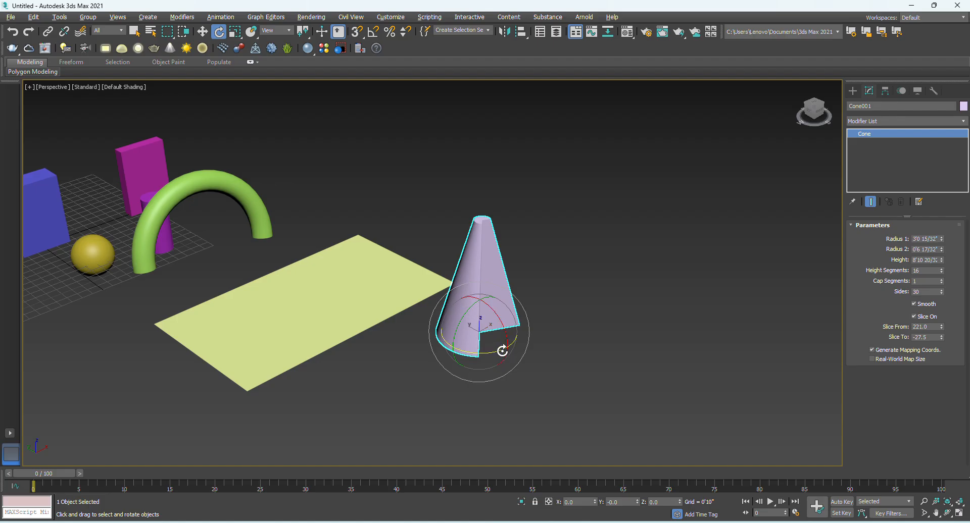
{"action": "left_click_drag", "start_coordinate": [504, 350], "coordinate": [449, 348]}
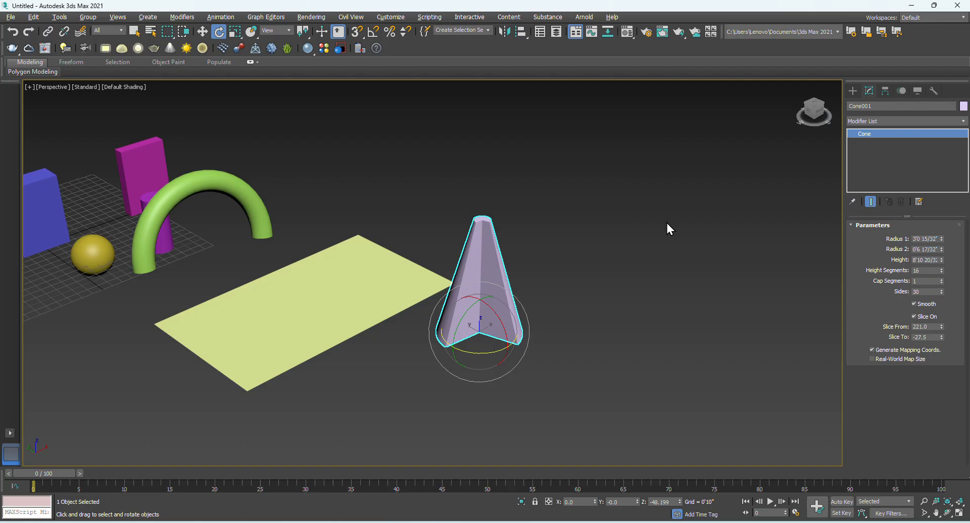
{"action": "middle_click_drag", "start_coordinate": [558, 264], "coordinate": [635, 270]}
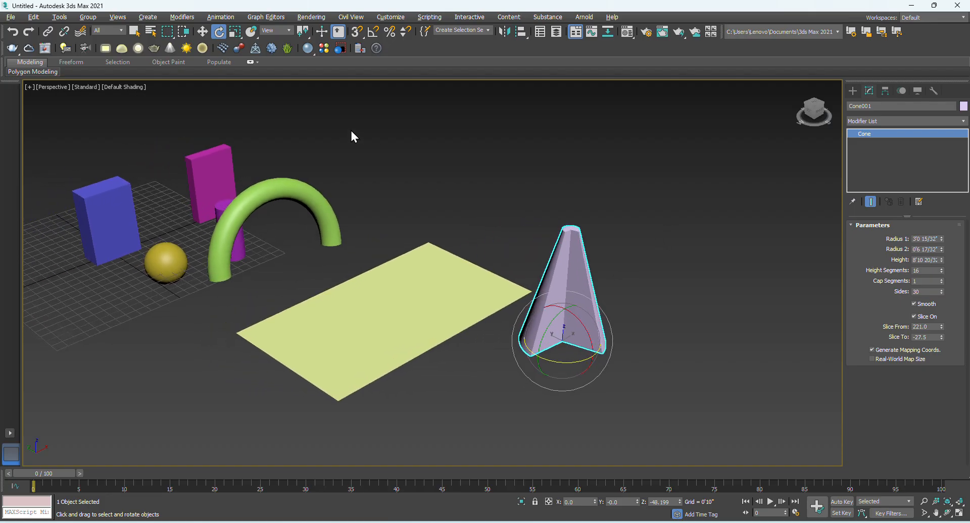
{"action": "middle_click_drag", "start_coordinate": [392, 186], "coordinate": [408, 179]}
{"action": "left_click", "coordinate": [410, 184]}
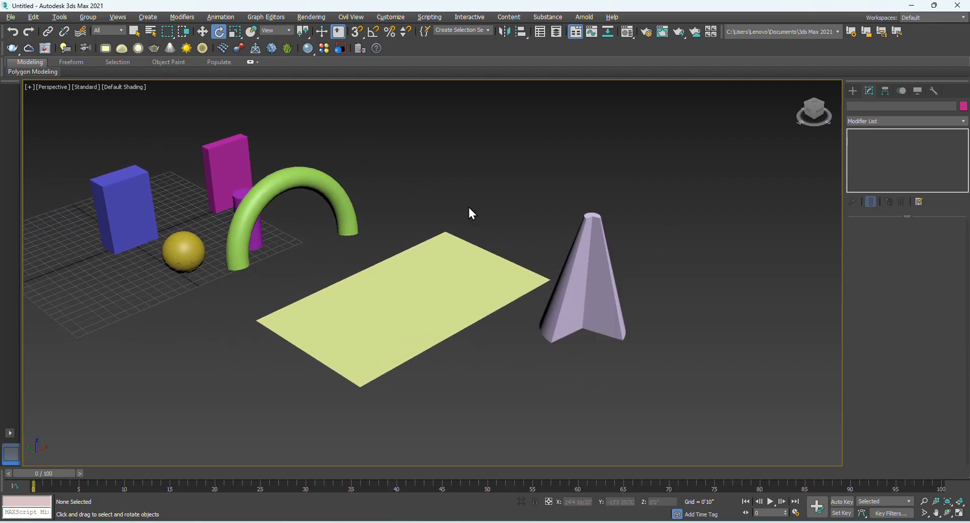
{"action": "left_click", "coordinate": [586, 232]}
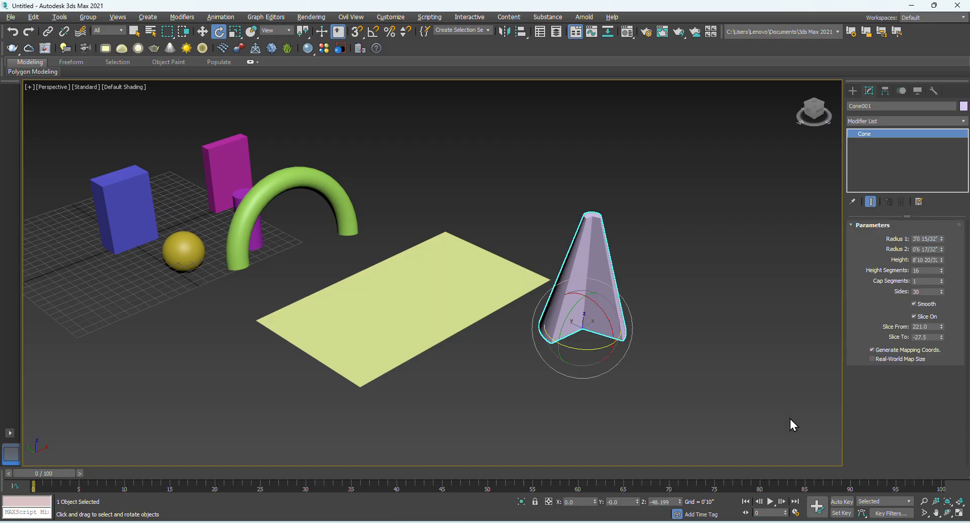
{"action": "left_click", "coordinate": [615, 264]}
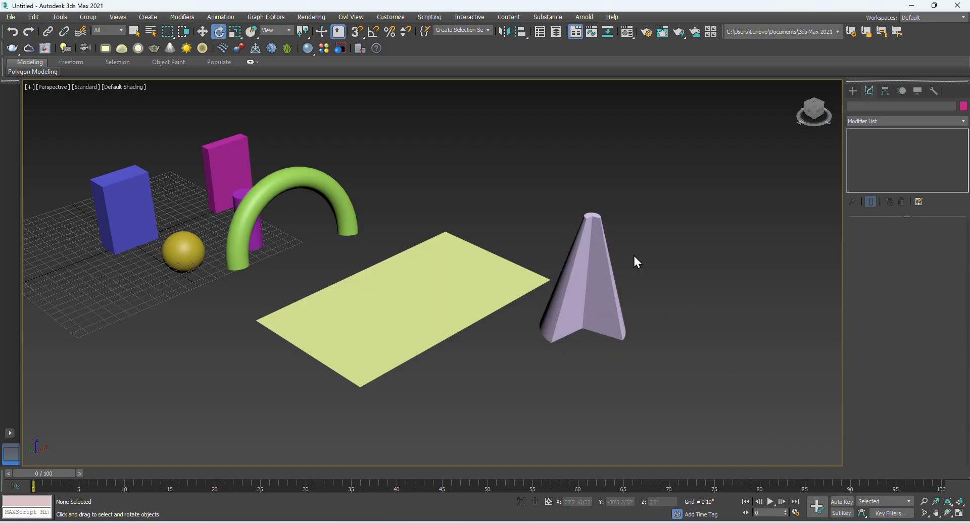
{"action": "middle_click_drag", "start_coordinate": [619, 287], "coordinate": [610, 278]}
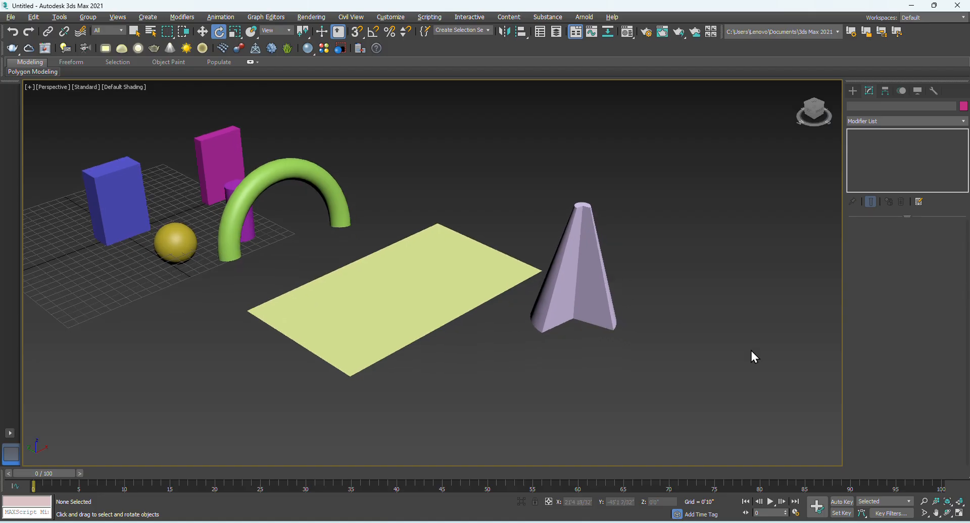
Examine the objects in the perspective view by zooming in and out, including with the Zoom tool.
{"action": "left_click", "coordinate": [926, 502]}
{"action": "left_click_drag", "start_coordinate": [620, 284], "coordinate": [606, 264]}
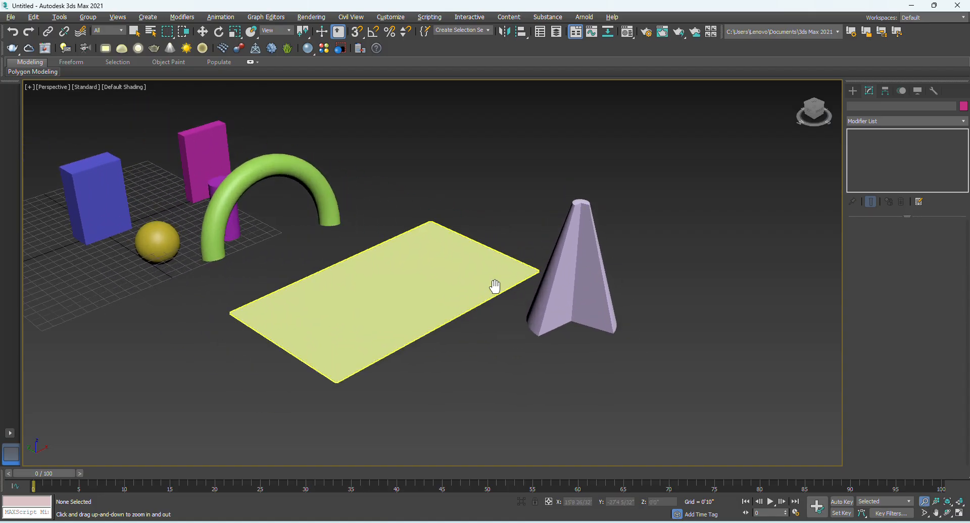
{"action": "left_click_drag", "start_coordinate": [493, 283], "coordinate": [431, 212]}
{"action": "key", "text": "e"}
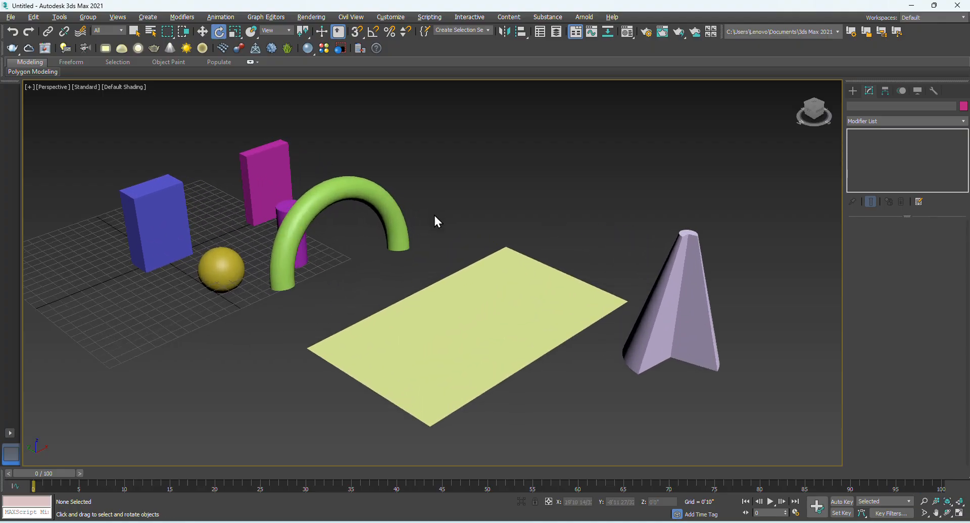
{"action": "scroll", "coordinate": [431, 245], "scroll_direction": "down", "scroll_amount": 5}
{"action": "scroll", "coordinate": [432, 245], "scroll_direction": "up", "scroll_amount": 5}
{"action": "scroll", "coordinate": [431, 244], "scroll_direction": "down", "scroll_amount": 4}
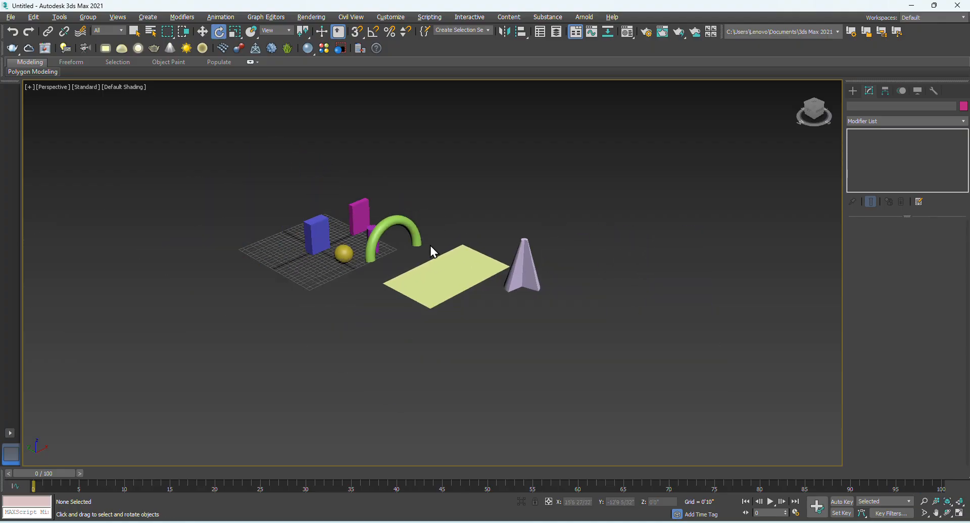
{"action": "scroll", "coordinate": [430, 246], "scroll_direction": "up", "scroll_amount": 4}
{"action": "scroll", "coordinate": [430, 247], "scroll_direction": "down", "scroll_amount": 4}
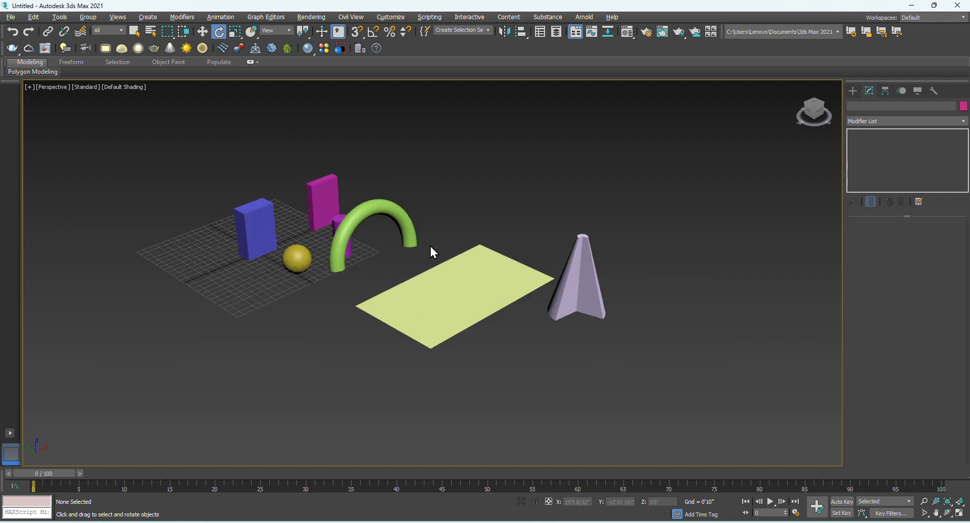
{"action": "scroll", "coordinate": [431, 247], "scroll_direction": "up", "scroll_amount": 8}
{"action": "scroll", "coordinate": [430, 247], "scroll_direction": "down", "scroll_amount": 4}
{"action": "scroll", "coordinate": [430, 247], "scroll_direction": "up", "scroll_amount": 4}
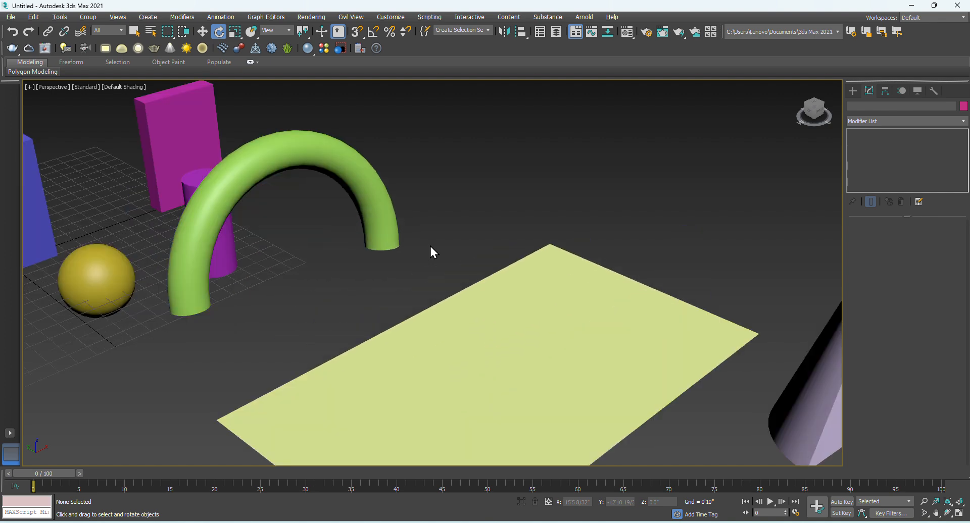
{"action": "scroll", "coordinate": [423, 244], "scroll_direction": "down", "scroll_amount": 2}
{"action": "scroll", "coordinate": [423, 244], "scroll_direction": "up", "scroll_amount": 4}
{"action": "scroll", "coordinate": [423, 245], "scroll_direction": "down", "scroll_amount": 4}
{"action": "left_click", "coordinate": [924, 502]}
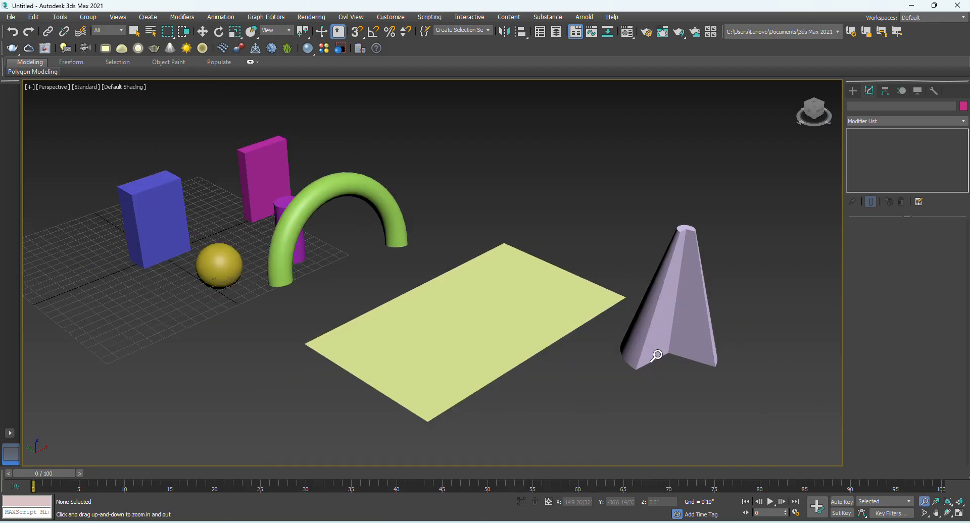
{"action": "left_click_drag", "start_coordinate": [547, 253], "coordinate": [547, 260]}
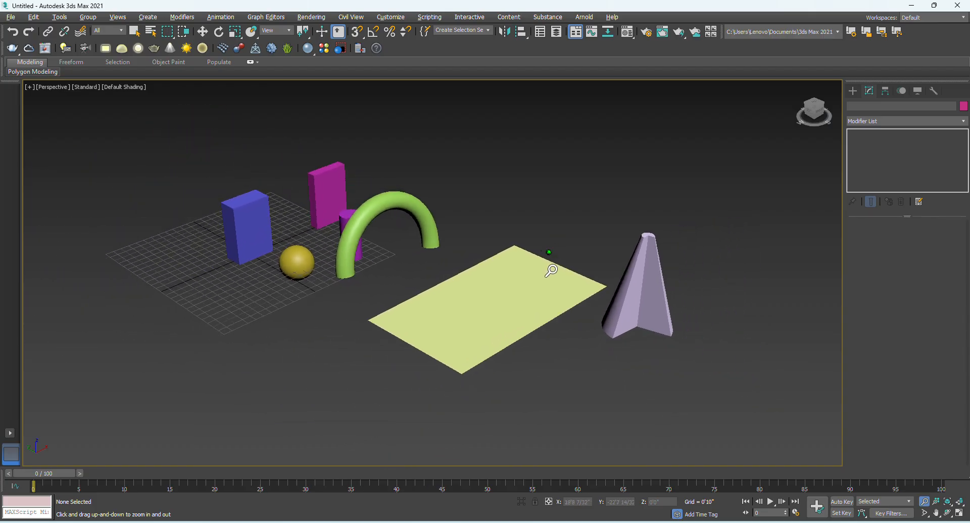
Restore the four-viewport layout and zoom all viewports together with Zoom All.
{"action": "left_click", "coordinate": [960, 513]}
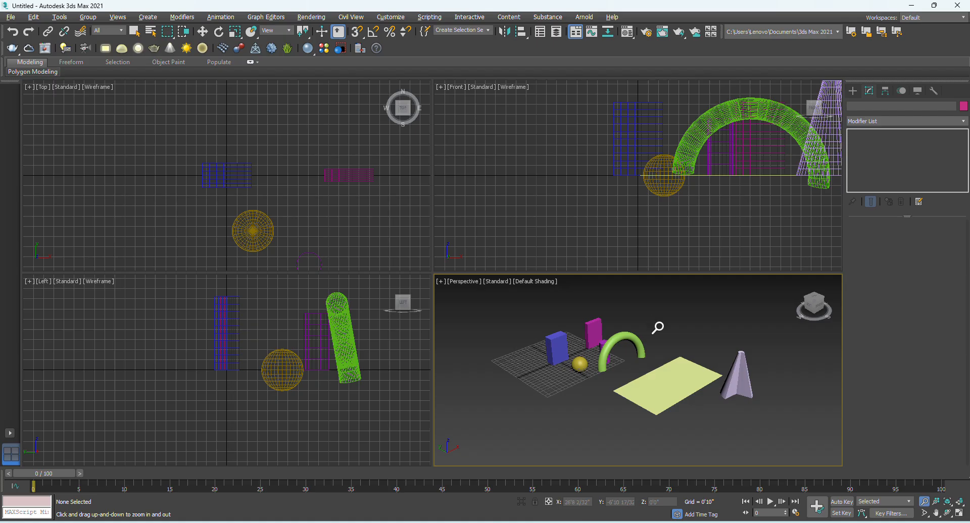
{"action": "left_click_drag", "start_coordinate": [674, 367], "coordinate": [666, 329]}
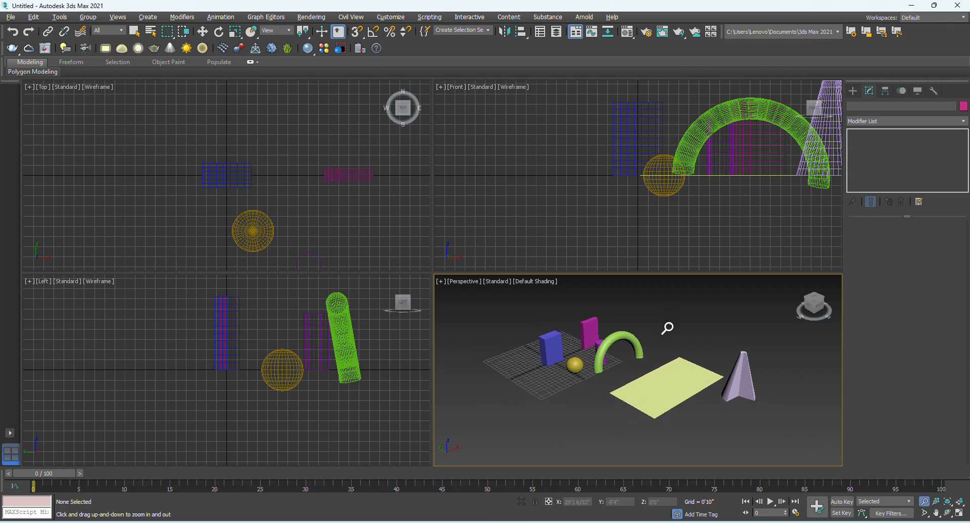
{"action": "left_click", "coordinate": [939, 504]}
{"action": "left_click_drag", "start_coordinate": [645, 340], "coordinate": [663, 348]}
{"action": "key", "text": "e"}
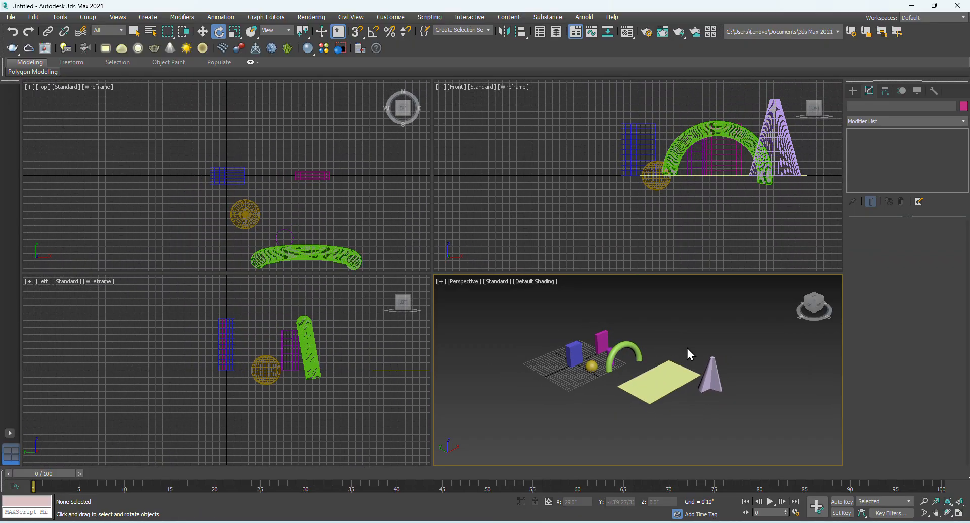
Zoom the perspective view far out and in, fitting all objects back into it each time with Zoom Extents.
{"action": "scroll", "coordinate": [634, 369], "scroll_direction": "down", "scroll_amount": 15}
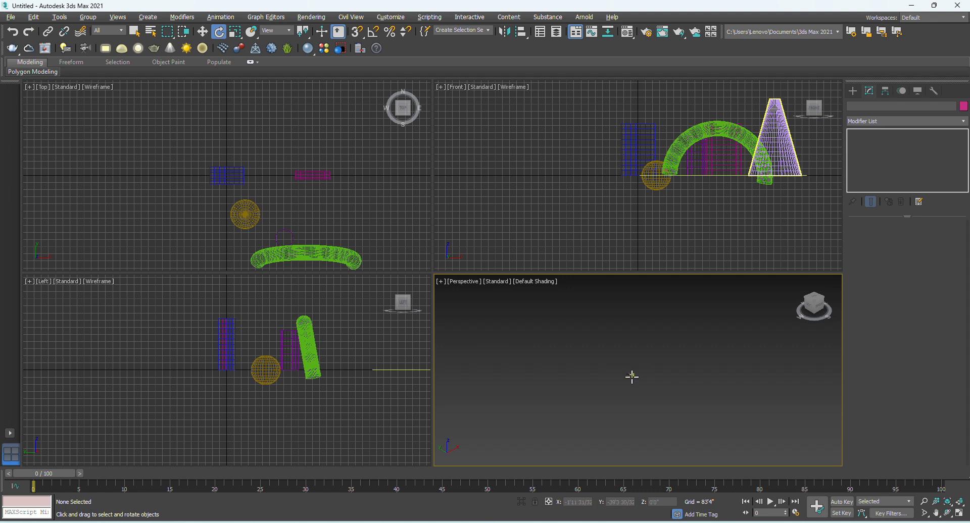
{"action": "left_click", "coordinate": [950, 505]}
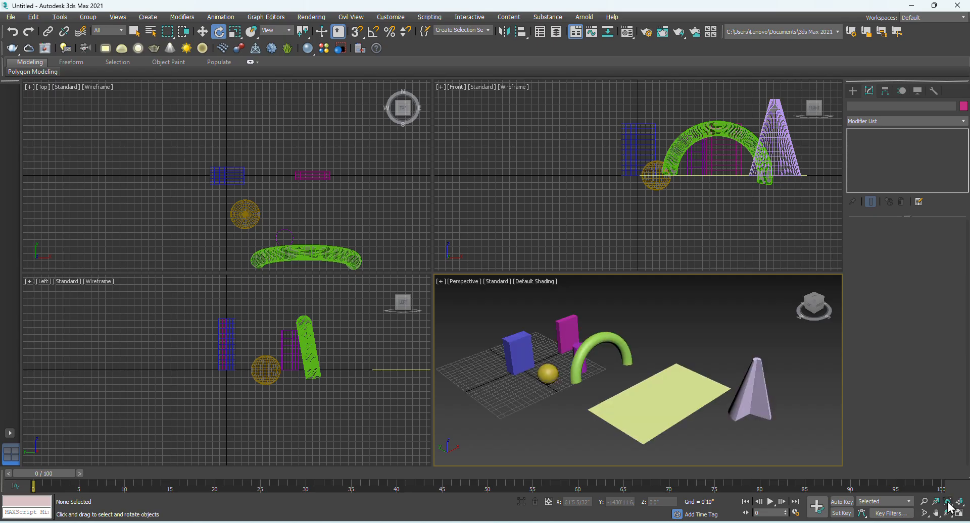
{"action": "scroll", "coordinate": [596, 366], "scroll_direction": "up", "scroll_amount": 10}
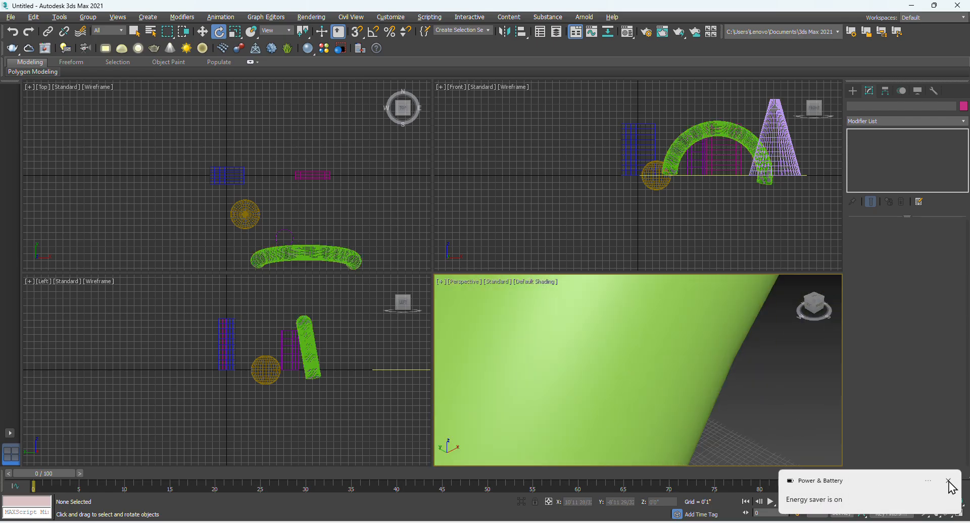
{"action": "left_click", "coordinate": [949, 482]}
{"action": "left_click", "coordinate": [947, 502]}
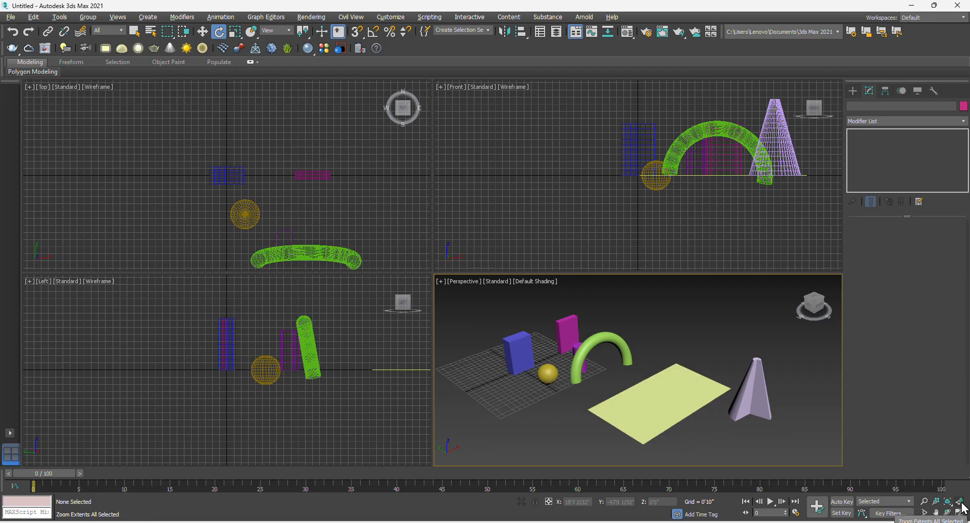
Change the zoom of the individual viewports and fit the objects in all four at once with Zoom Extents All.
{"action": "scroll", "coordinate": [614, 205], "scroll_direction": "down", "scroll_amount": 10}
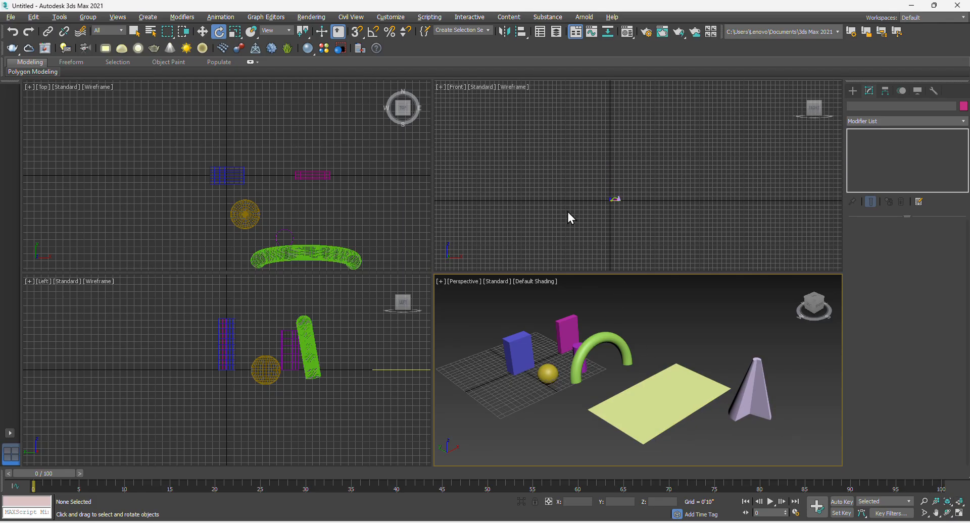
{"action": "scroll", "coordinate": [260, 183], "scroll_direction": "down", "scroll_amount": 10}
{"action": "scroll", "coordinate": [273, 339], "scroll_direction": "up", "scroll_amount": 10}
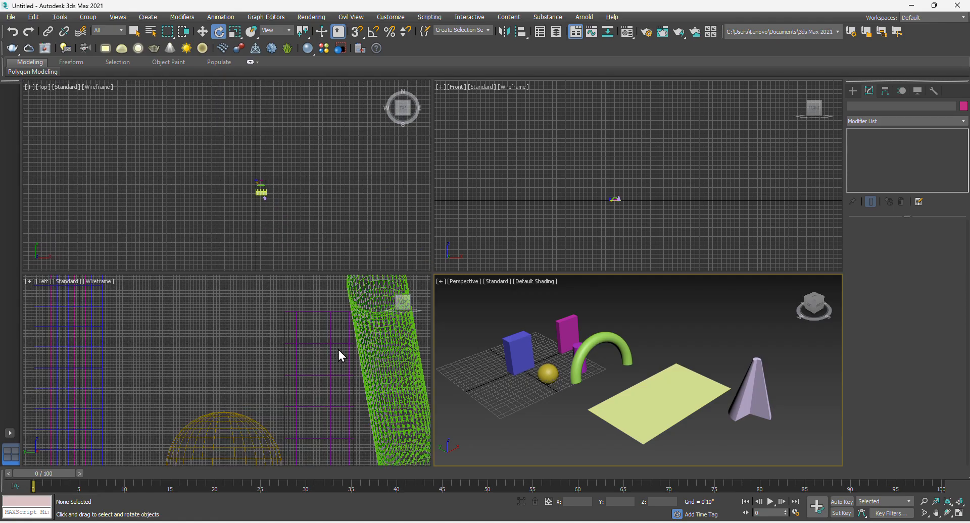
{"action": "scroll", "coordinate": [622, 374], "scroll_direction": "up", "scroll_amount": 10}
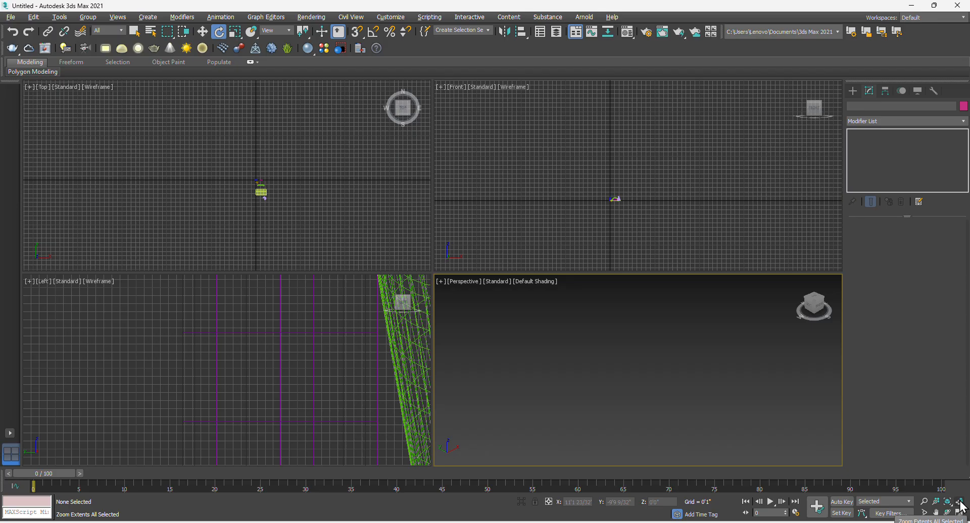
{"action": "left_click", "coordinate": [960, 503]}
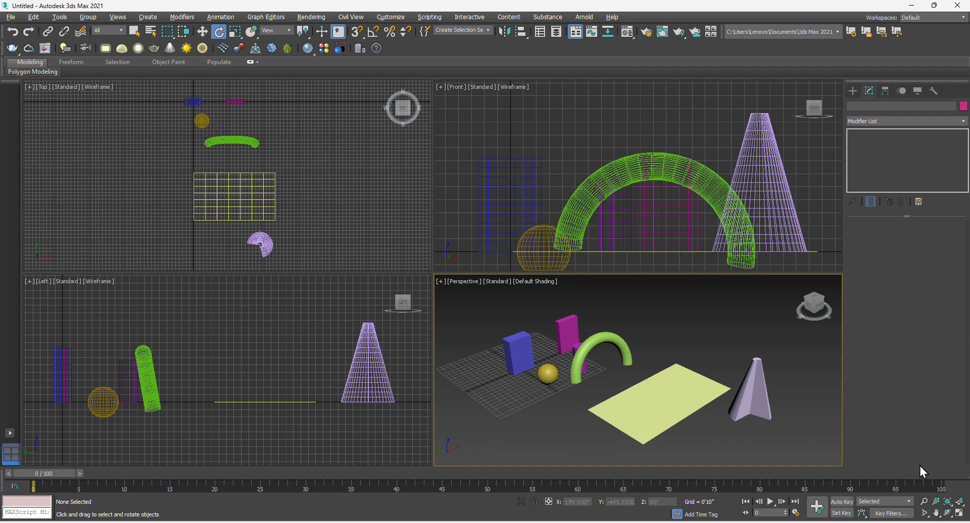
Select the purple cylinder in the front view, zoom far out, and fit the view to the selection.
{"action": "left_click", "coordinate": [613, 189]}
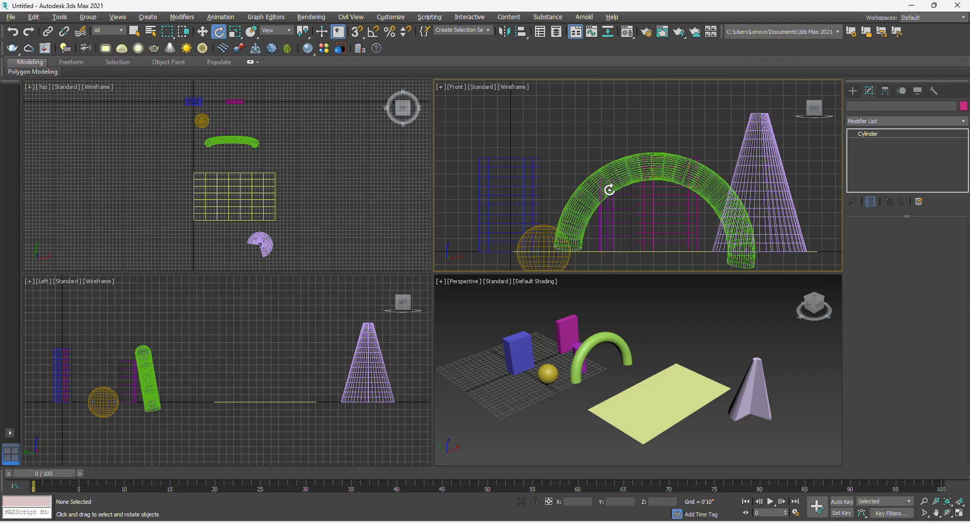
{"action": "scroll", "coordinate": [602, 189], "scroll_direction": "down", "scroll_amount": 5}
{"action": "scroll", "coordinate": [602, 189], "scroll_direction": "down", "scroll_amount": 10}
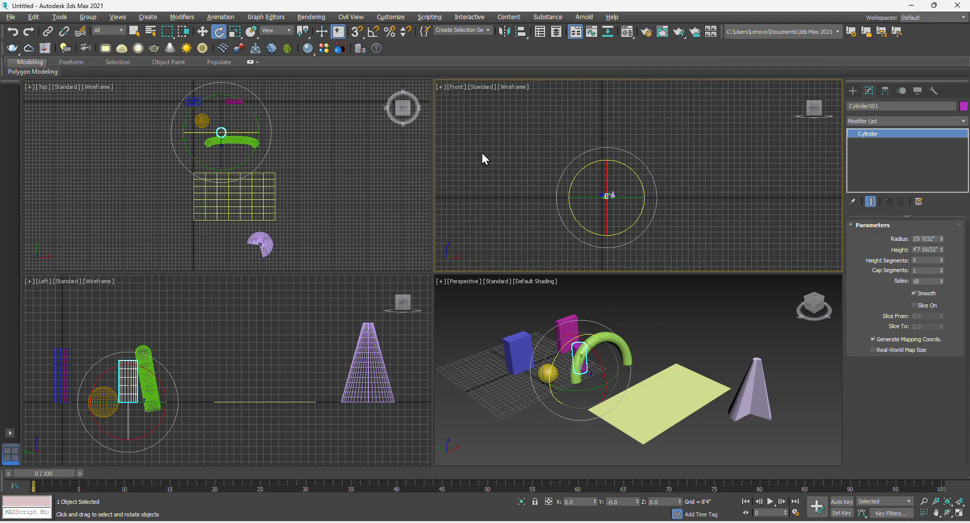
{"action": "left_click", "coordinate": [948, 503]}
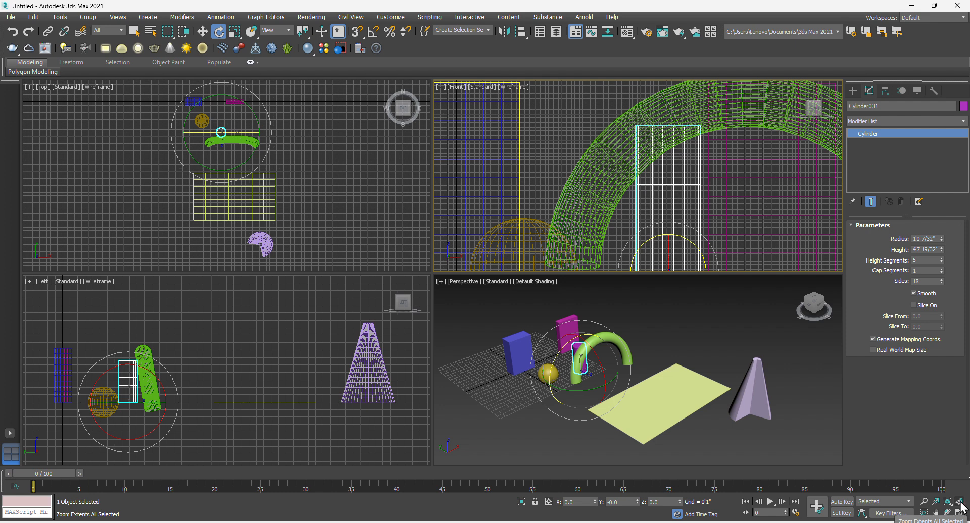
Zoom and orbit the perspective view around the objects, and deselect the cylinder.
{"action": "scroll", "coordinate": [603, 358], "scroll_direction": "down", "scroll_amount": 4}
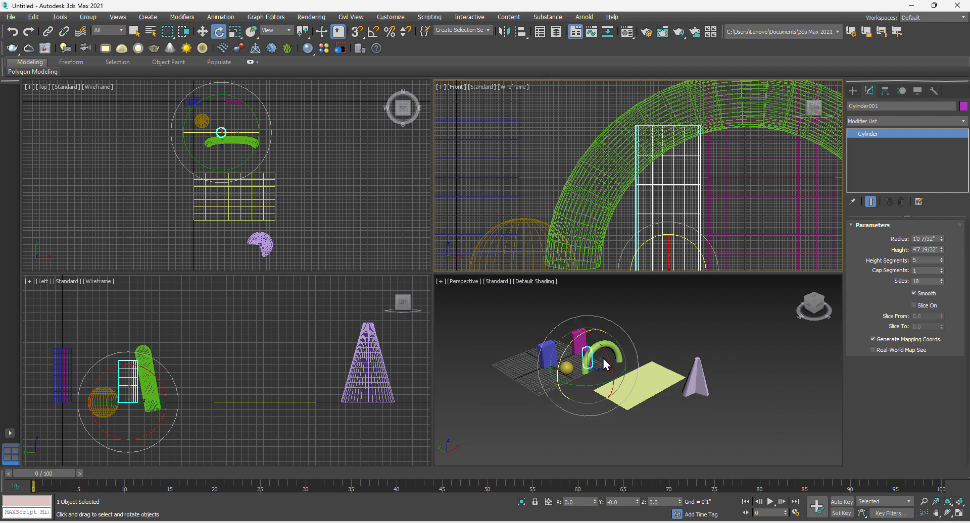
{"action": "scroll", "coordinate": [603, 359], "scroll_direction": "up", "scroll_amount": 8}
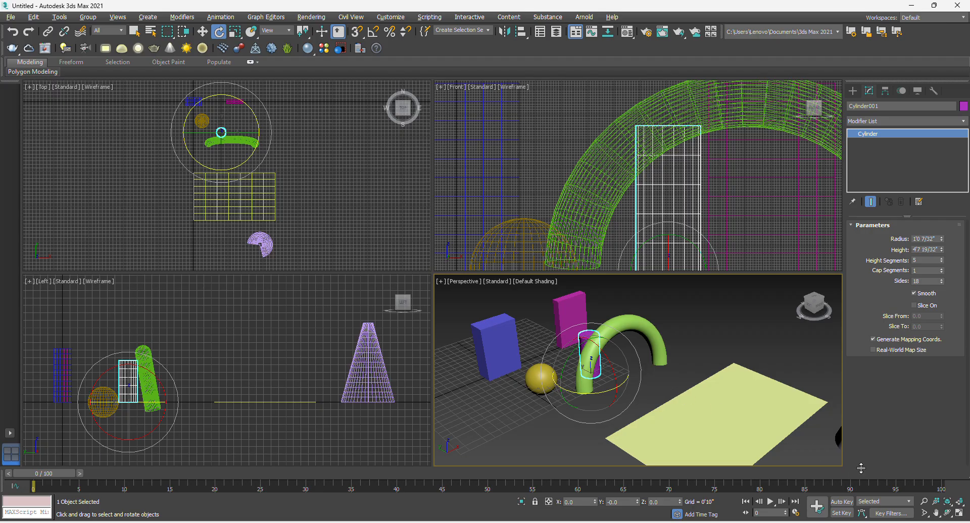
{"action": "left_click", "coordinate": [949, 516]}
{"action": "left_click_drag", "start_coordinate": [628, 372], "coordinate": [678, 317]}
{"action": "right_click", "coordinate": [677, 319]}
{"action": "left_click", "coordinate": [678, 326]}
{"action": "scroll", "coordinate": [678, 326], "scroll_direction": "up", "scroll_amount": 4}
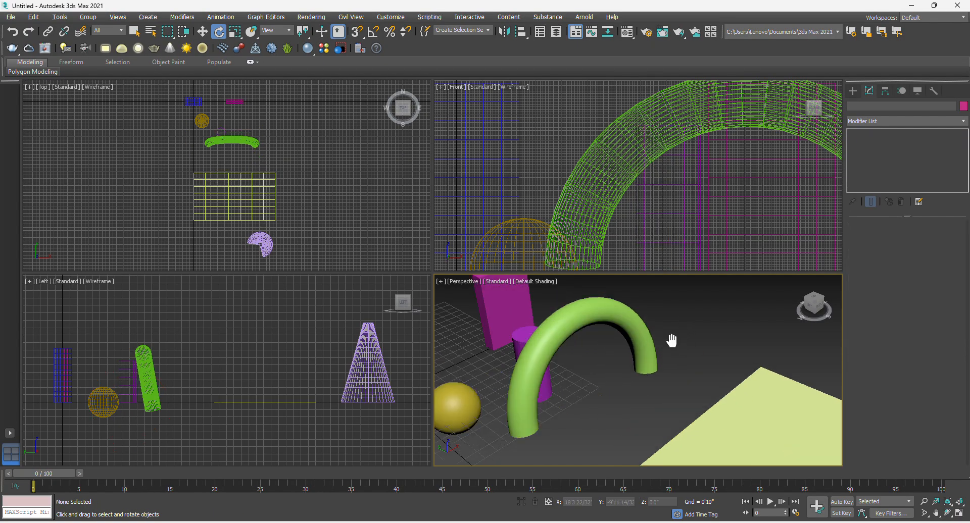